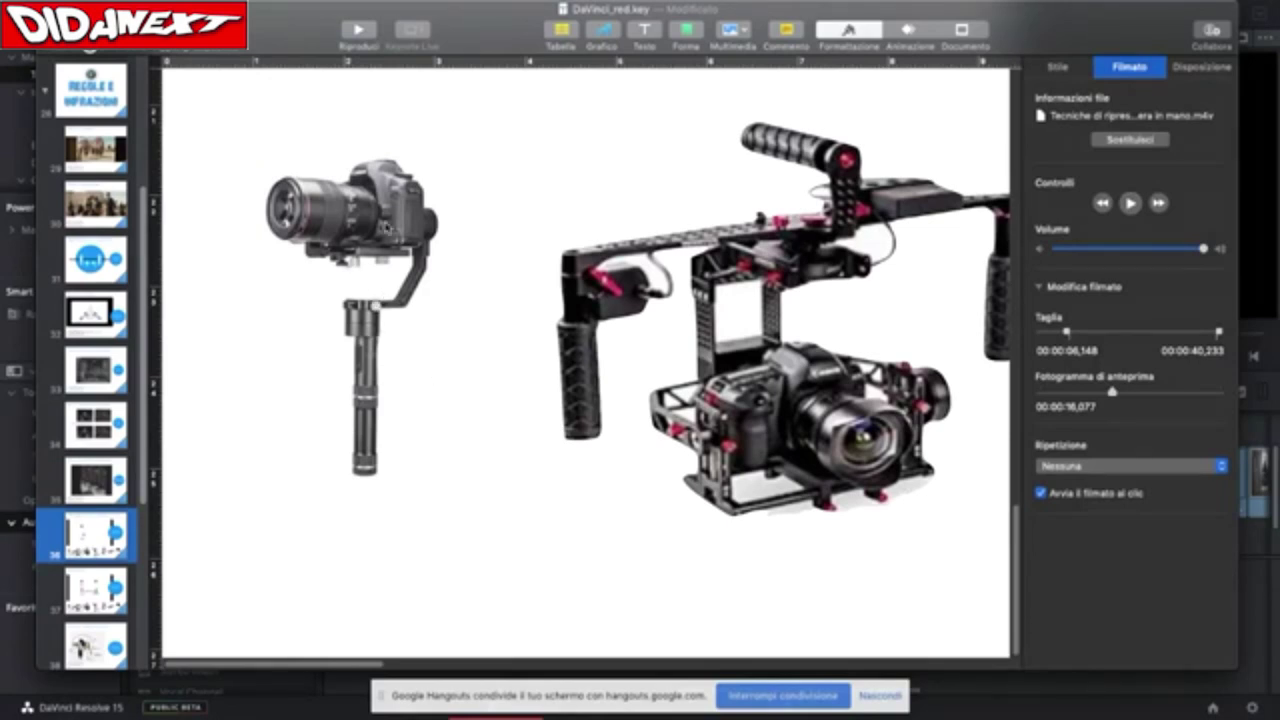
# Examine the equipment pictures below the single-camera diagram, from the handheld gimbal and two-handed rig to the stabilizer vest and slider
pyautogui.hscroll(10, 418, 412)
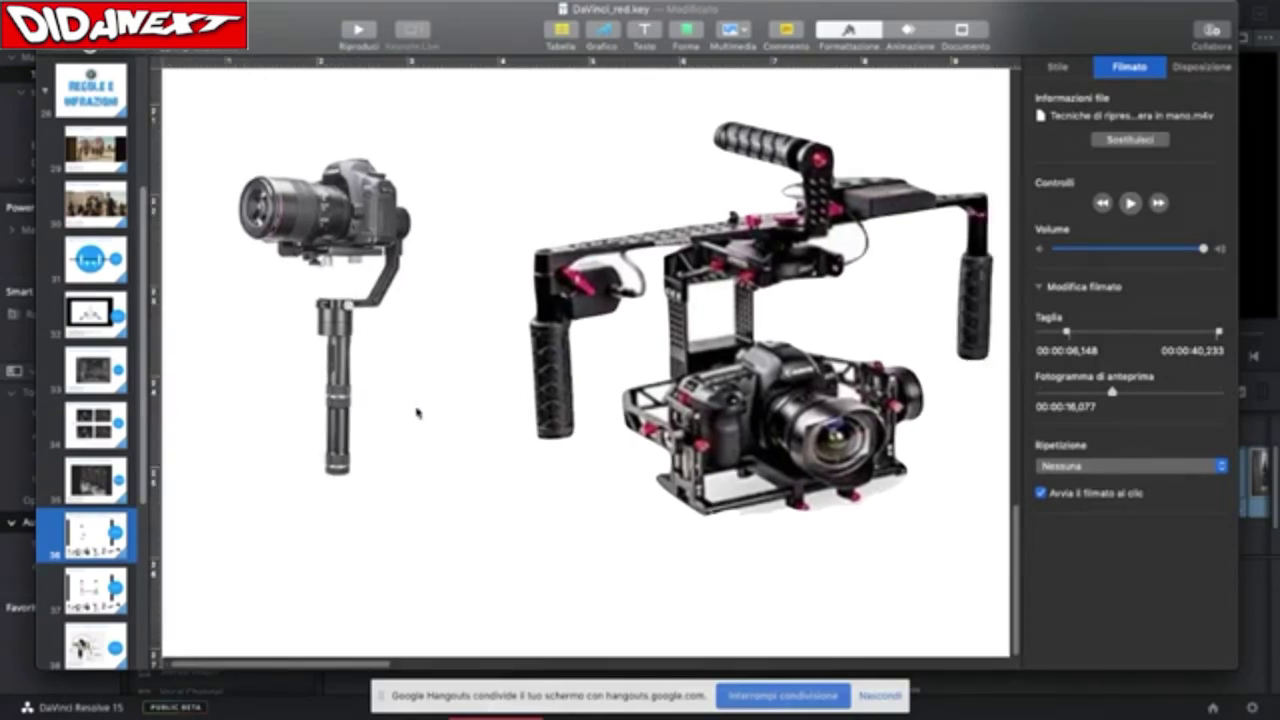
pyautogui.hscroll(4, 586, 364)
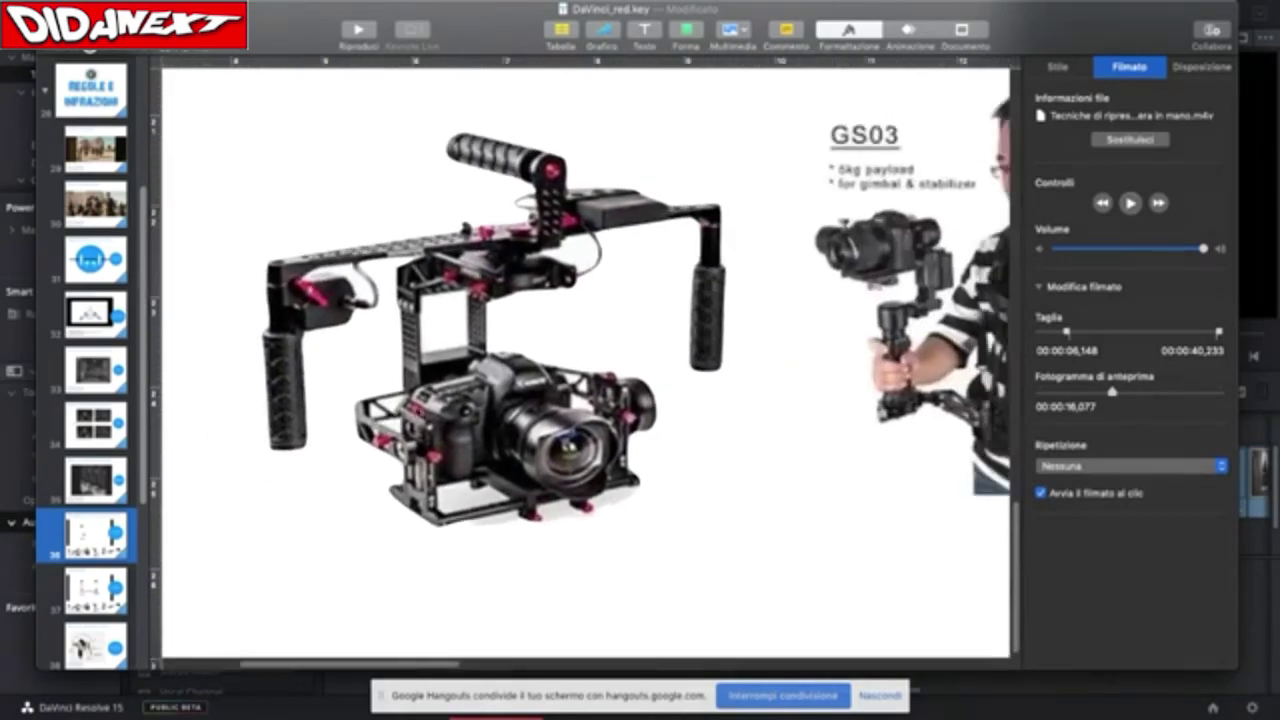
pyautogui.hscroll(1, 380, 375)
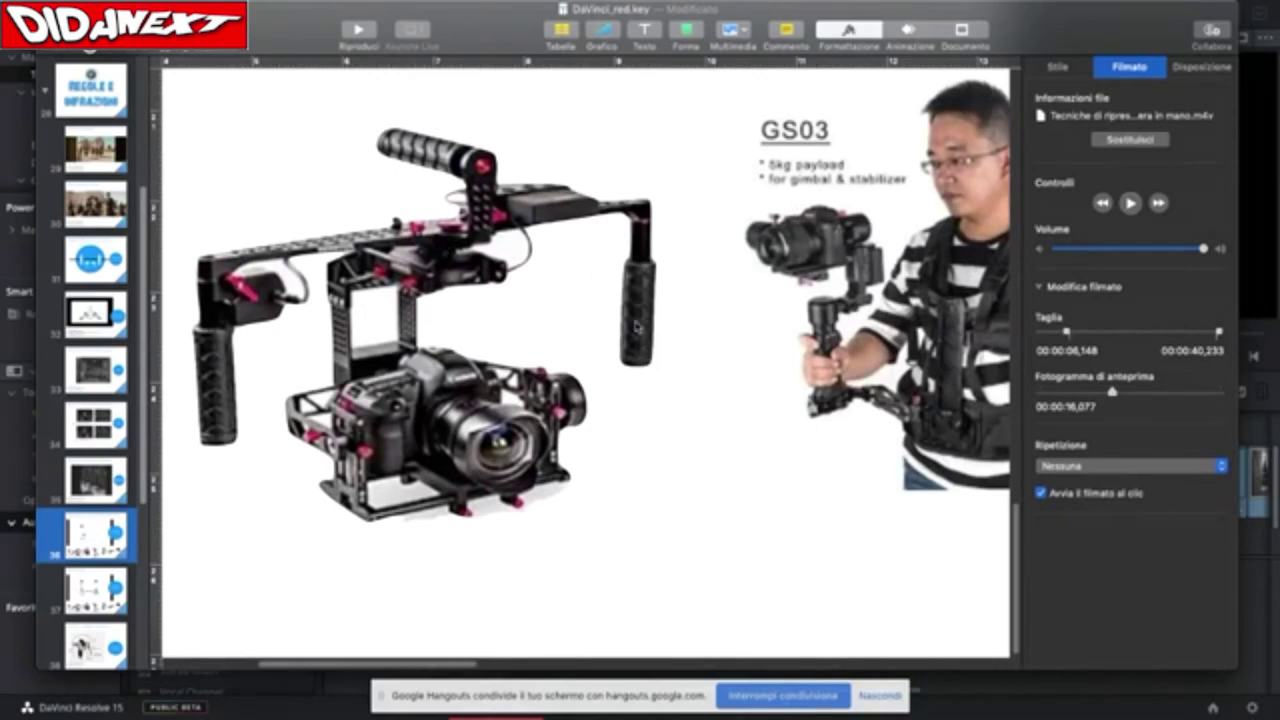
pyautogui.hscroll(5, 636, 325)
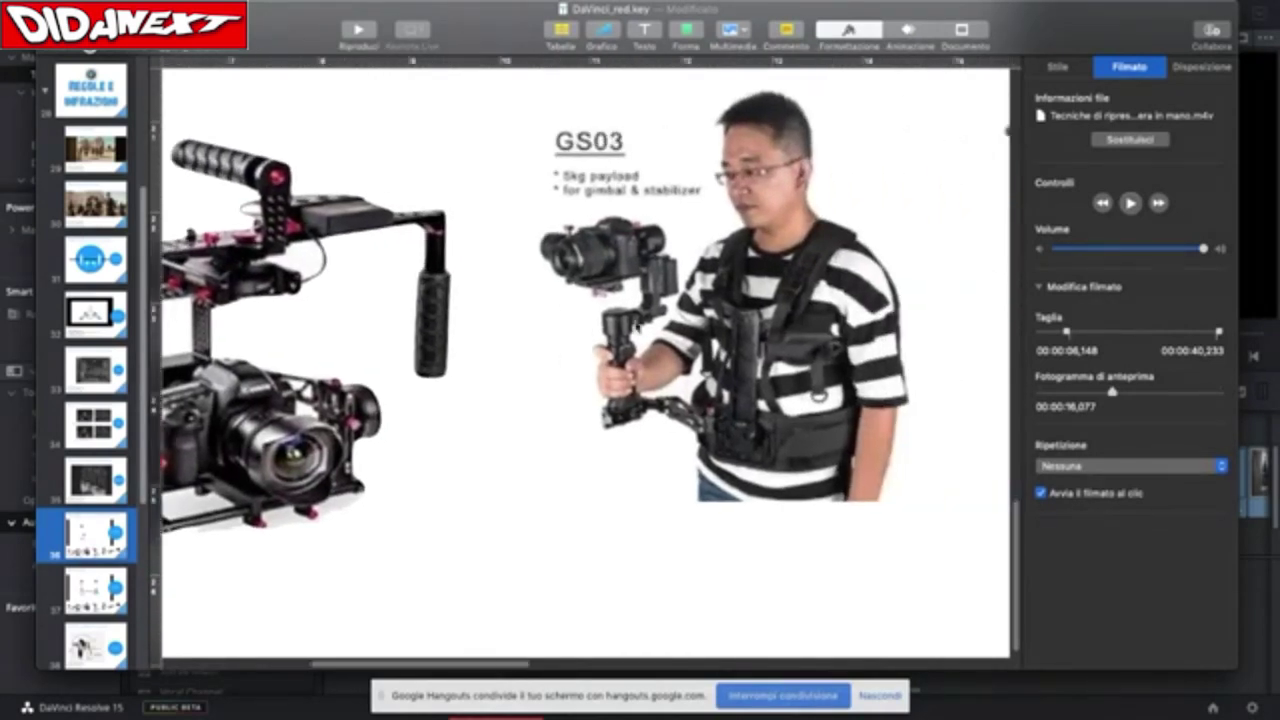
pyautogui.hscroll(3, 586, 362)
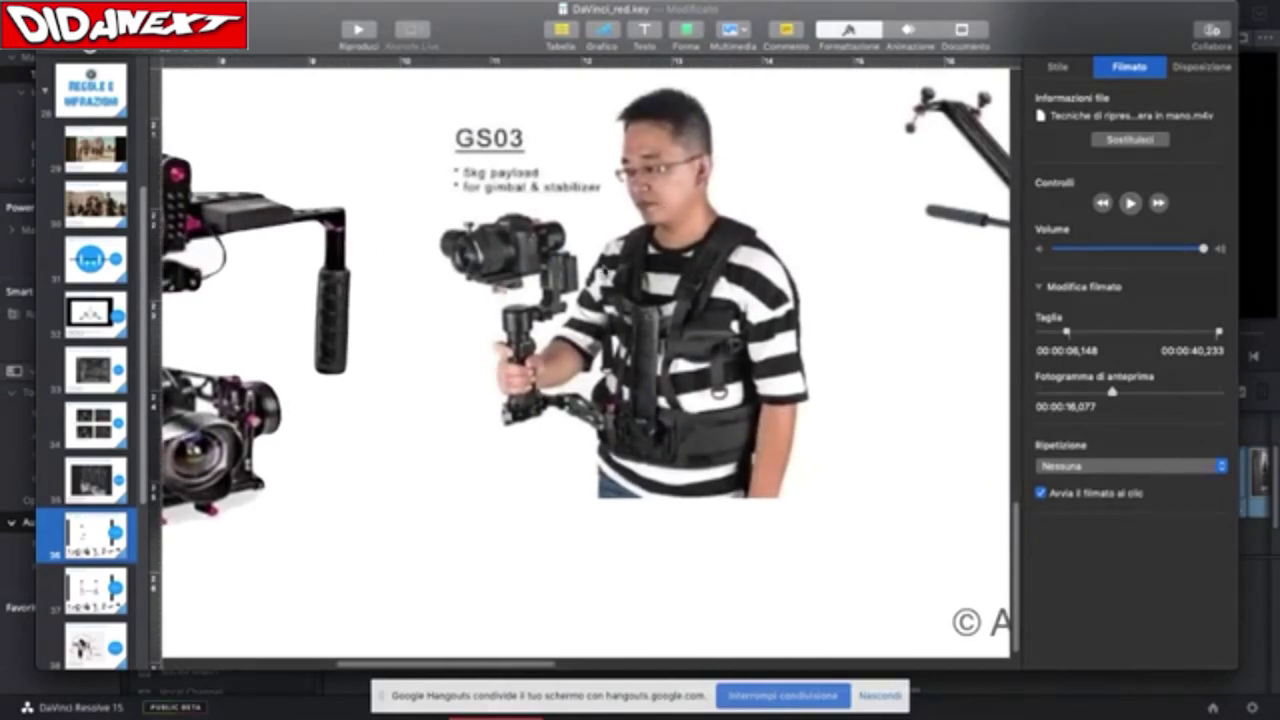
pyautogui.hscroll(5, 683, 338)
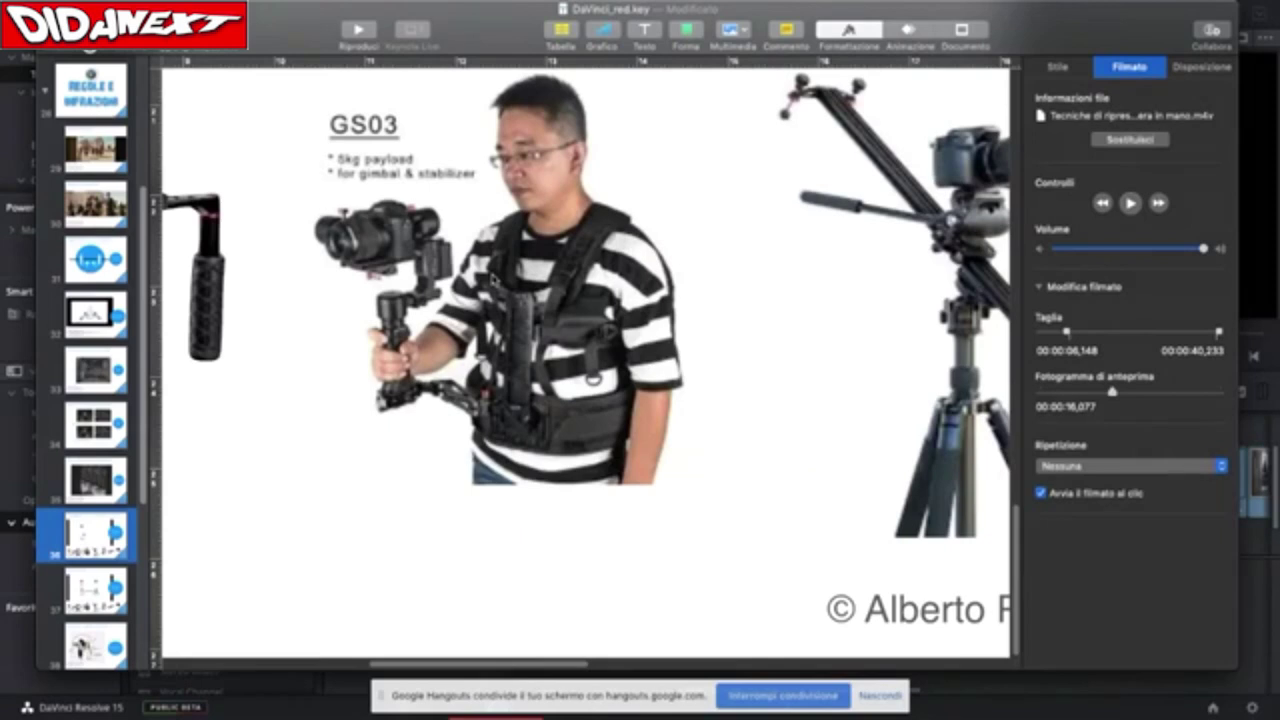
pyautogui.hscroll(3, 586, 362)
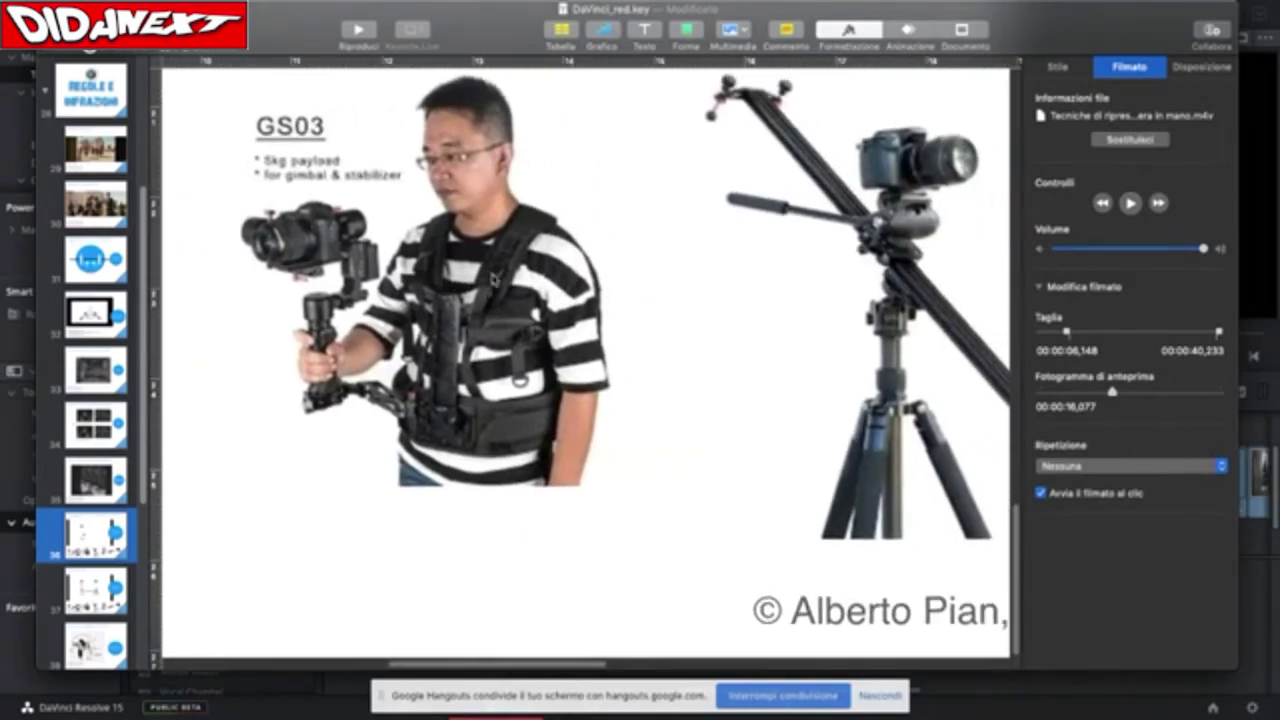
pyautogui.hscroll(5, 493, 280)
pyautogui.hscroll(8, 493, 280)
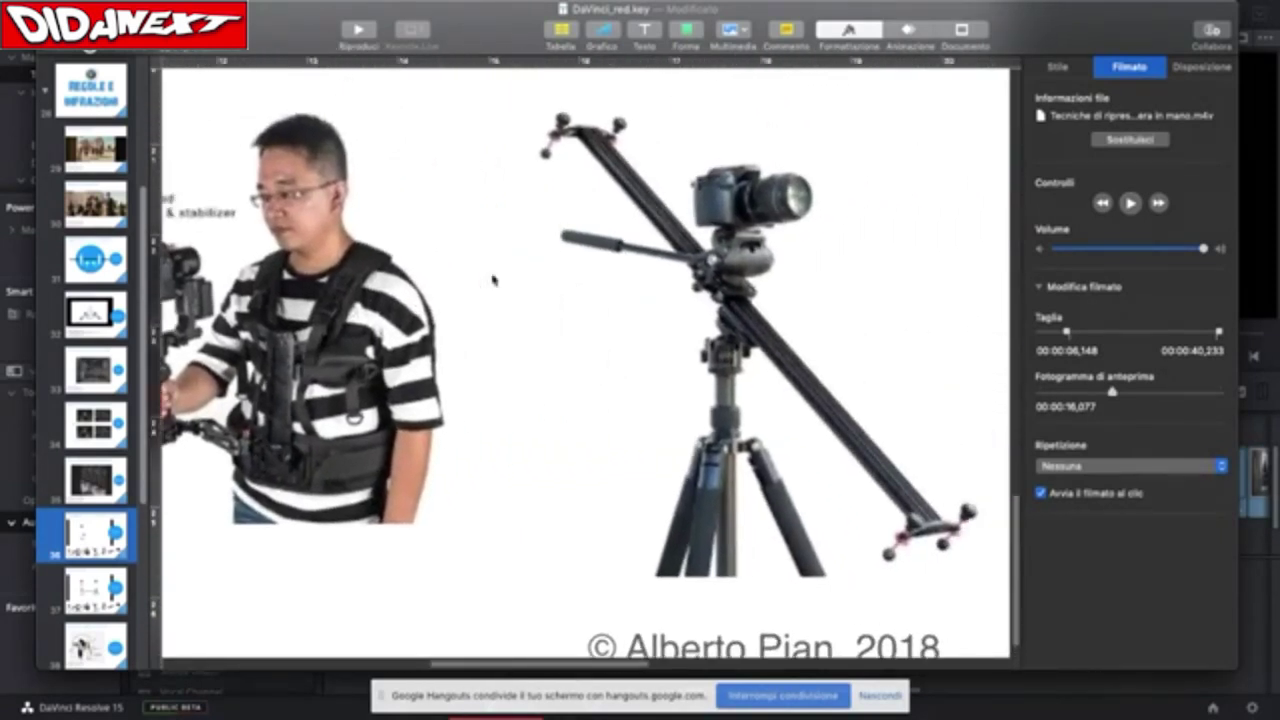
pyautogui.hscroll(4, 493, 280)
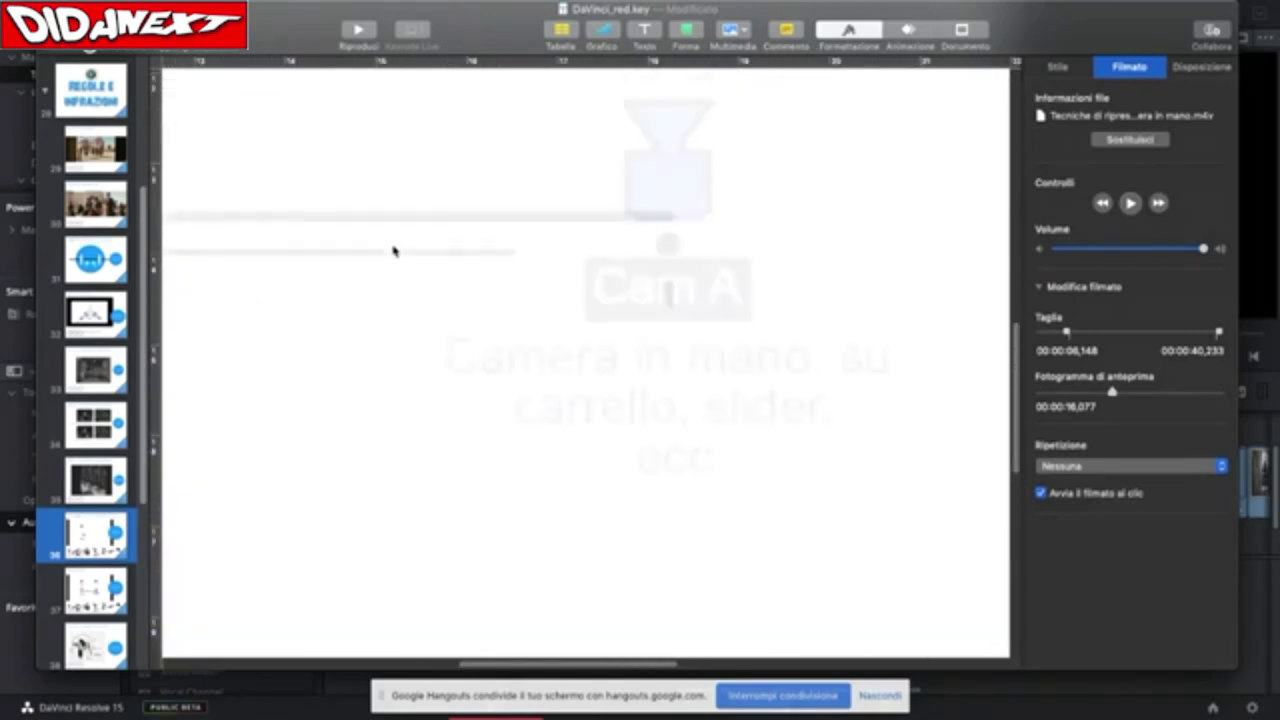
# Examine the slider, rail dolly and drone pictures, ending with an overview of the diagram and the whole equipment row
pyautogui.hscroll(-2, 393, 250)
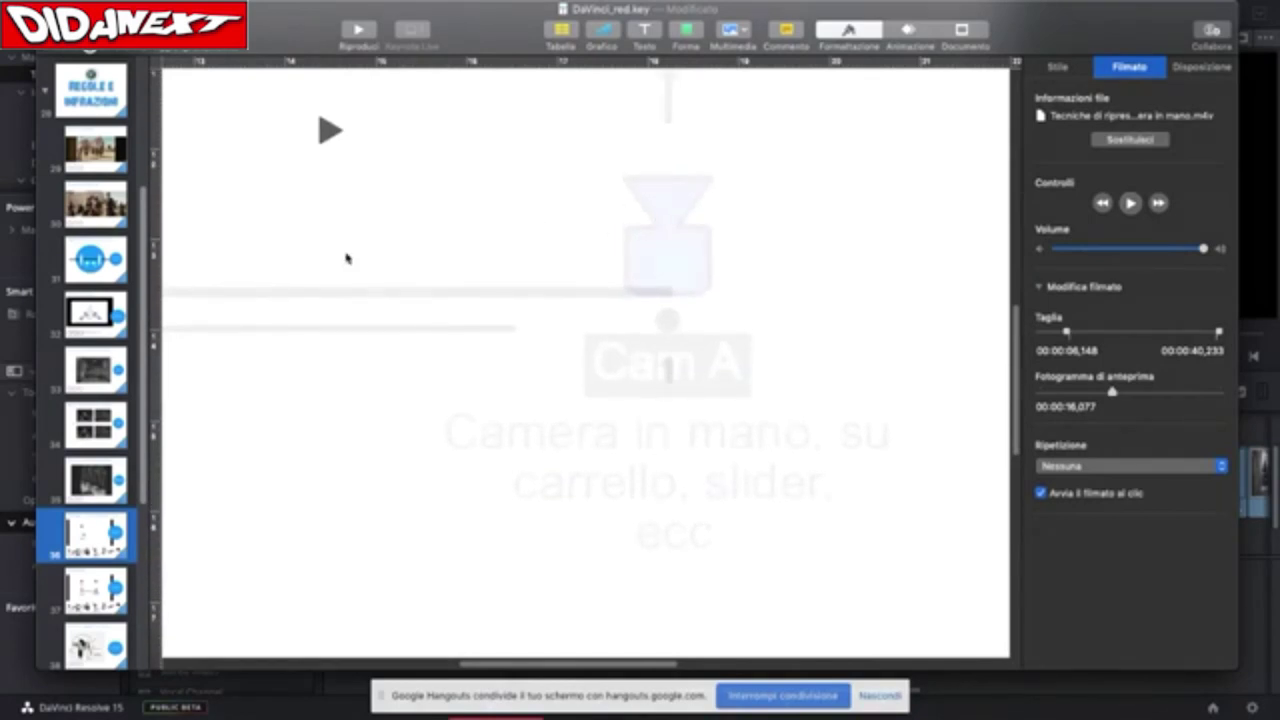
pyautogui.hscroll(2, 586, 233)
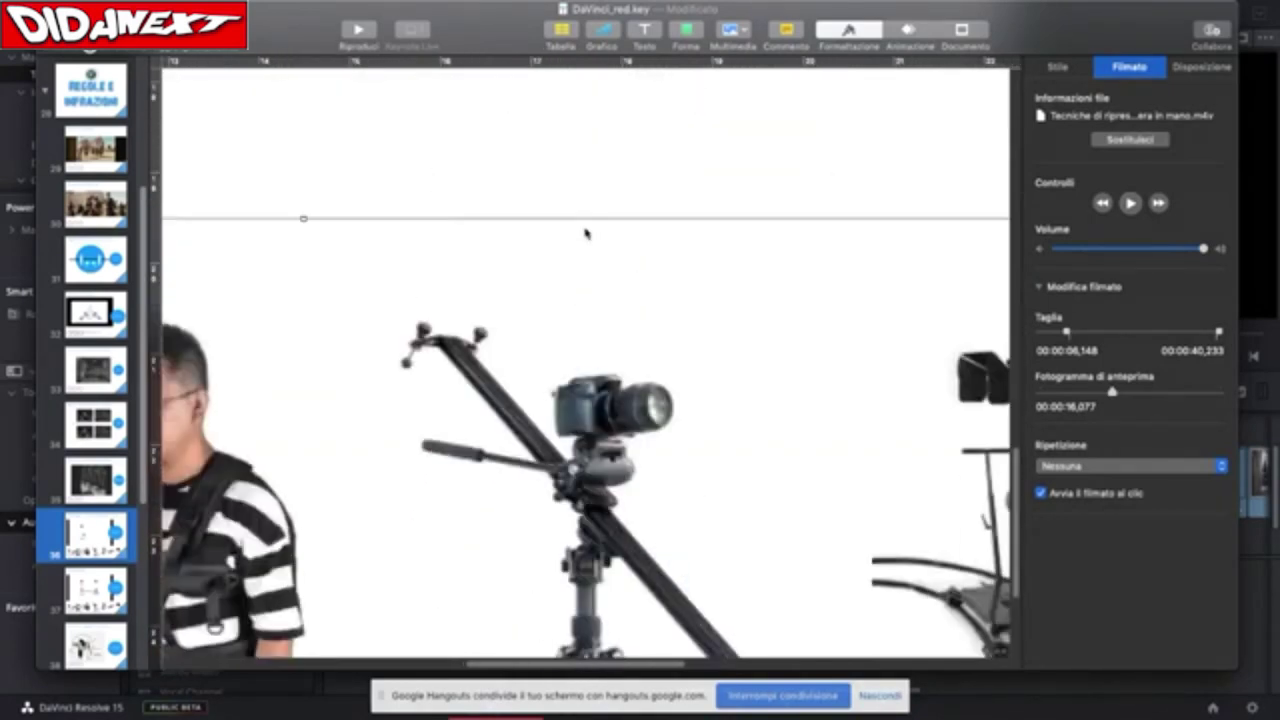
pyautogui.scroll(-3, 586, 233)
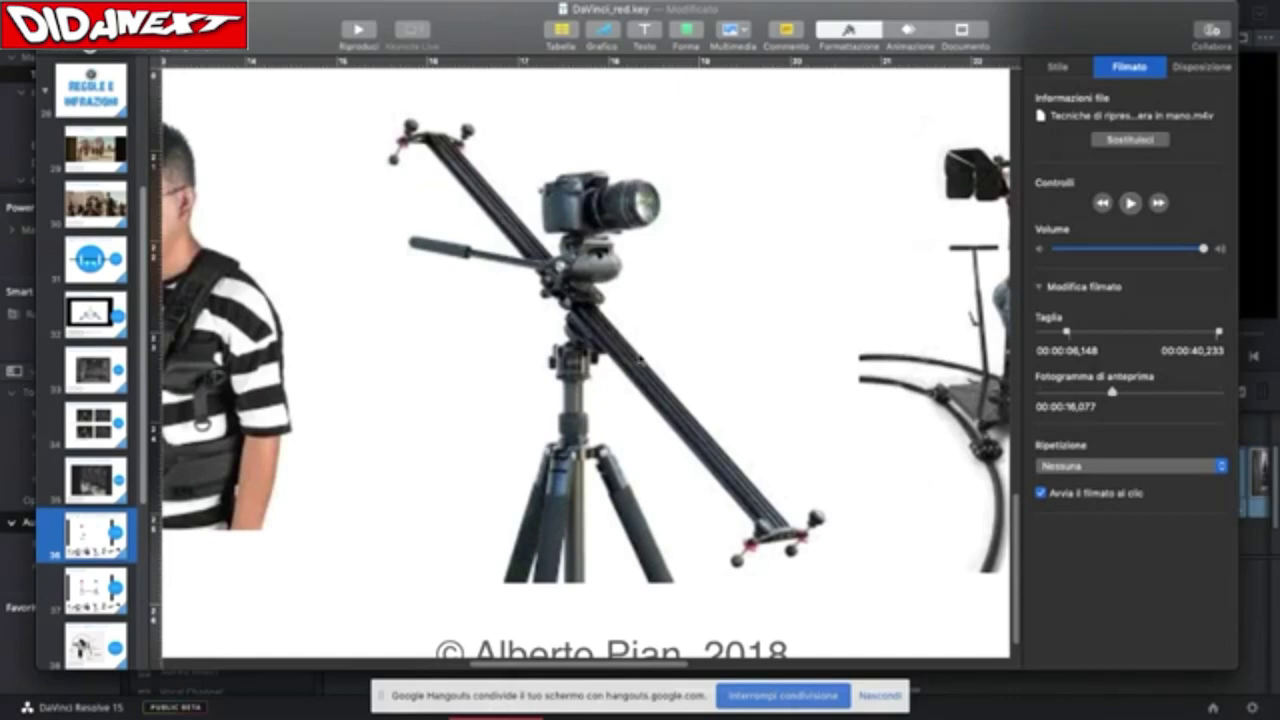
pyautogui.hscroll(10, 640, 359)
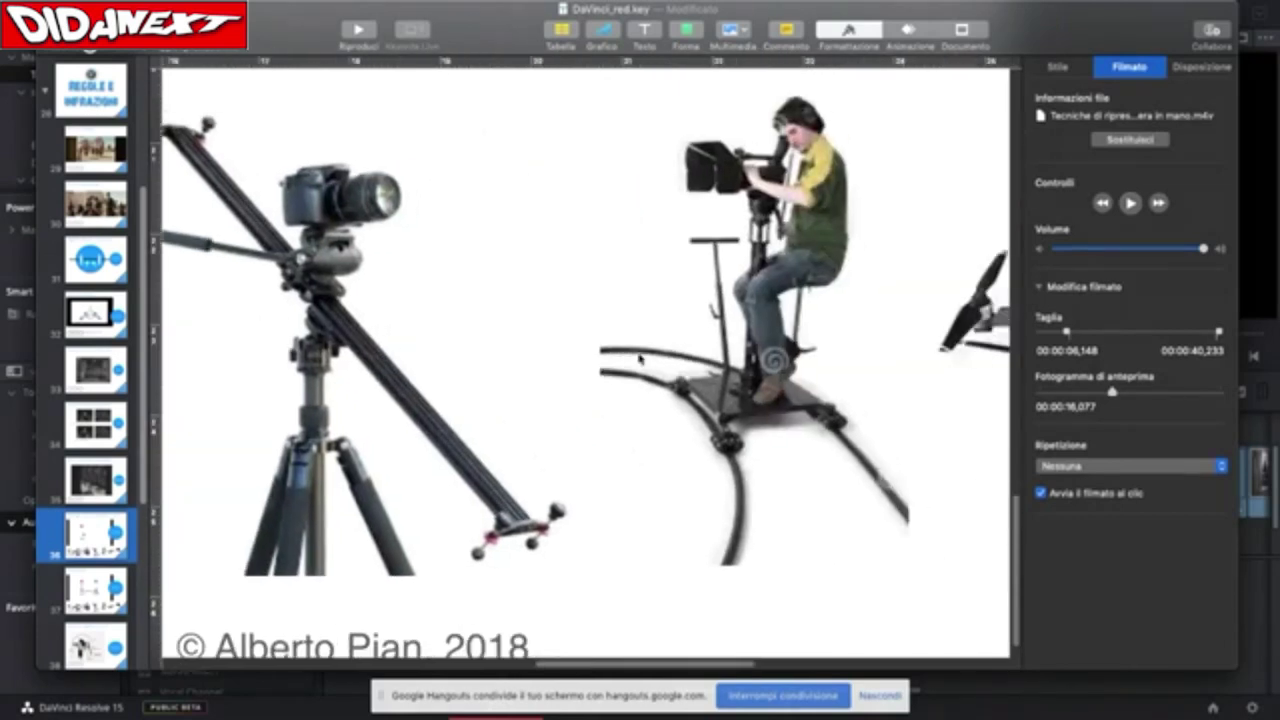
pyautogui.hscroll(3, 640, 359)
pyautogui.hscroll(5, 640, 359)
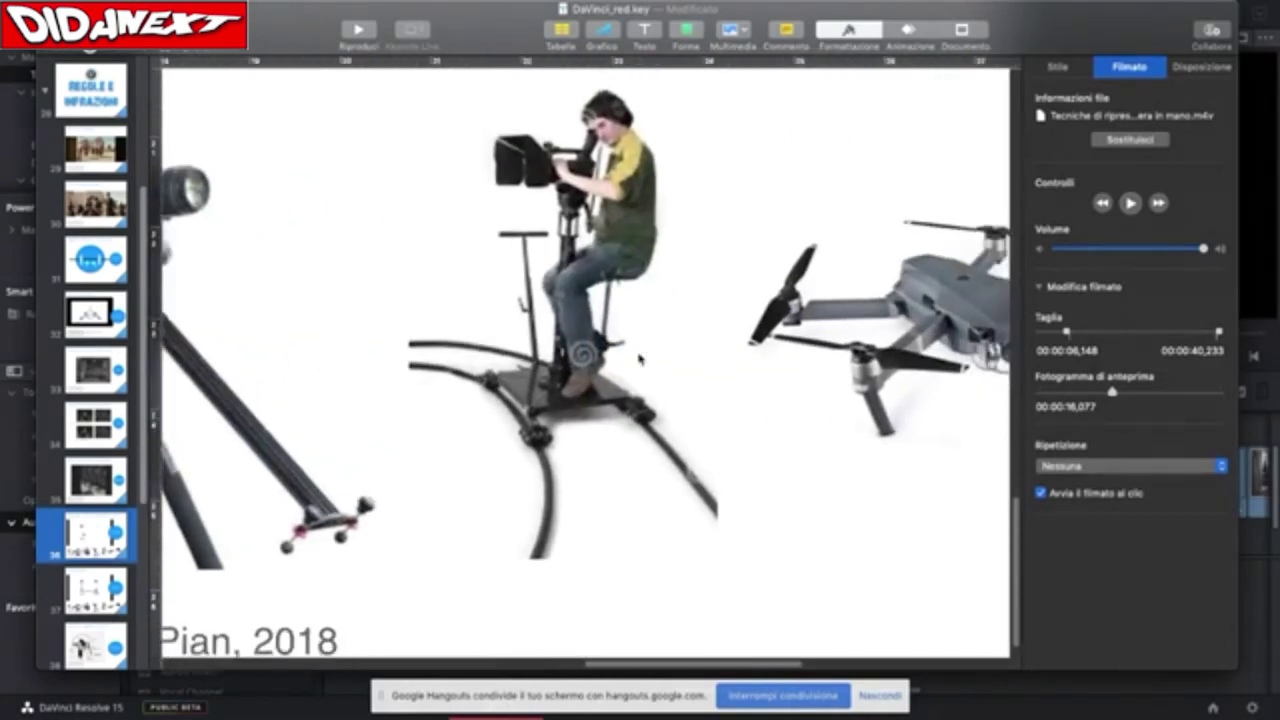
pyautogui.hscroll(1, 640, 358)
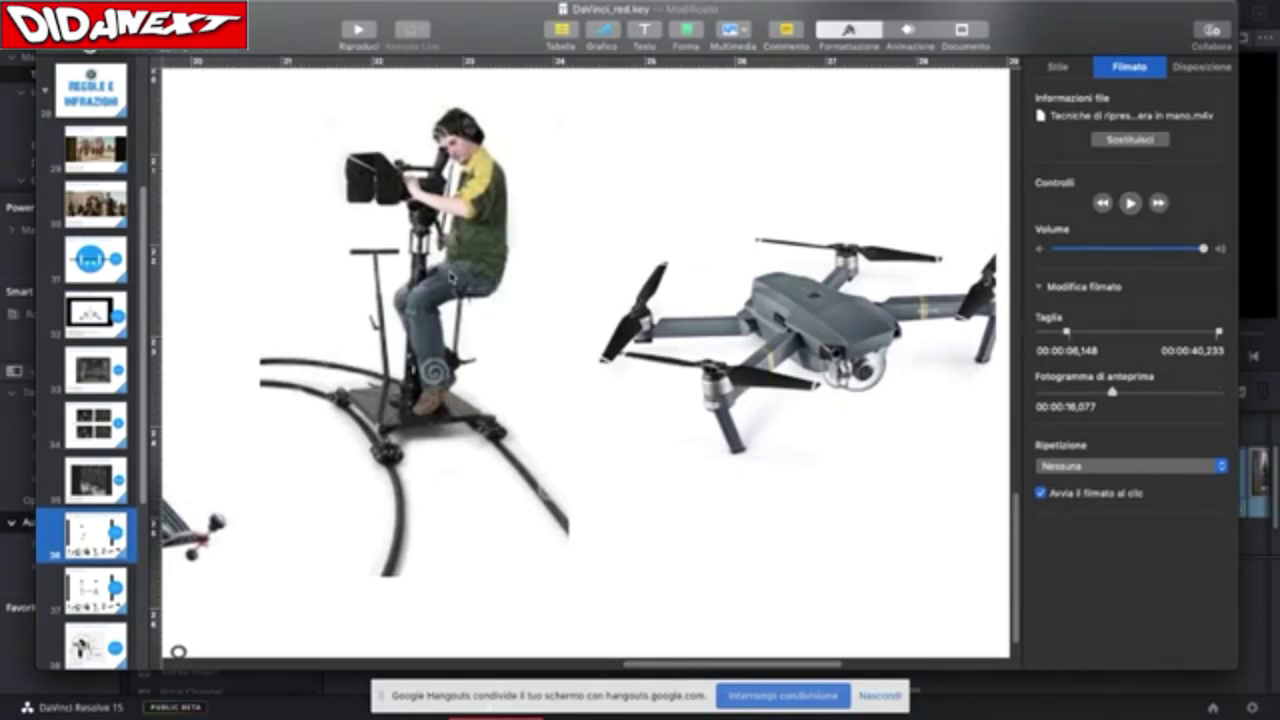
pyautogui.hscroll(3, 457, 308)
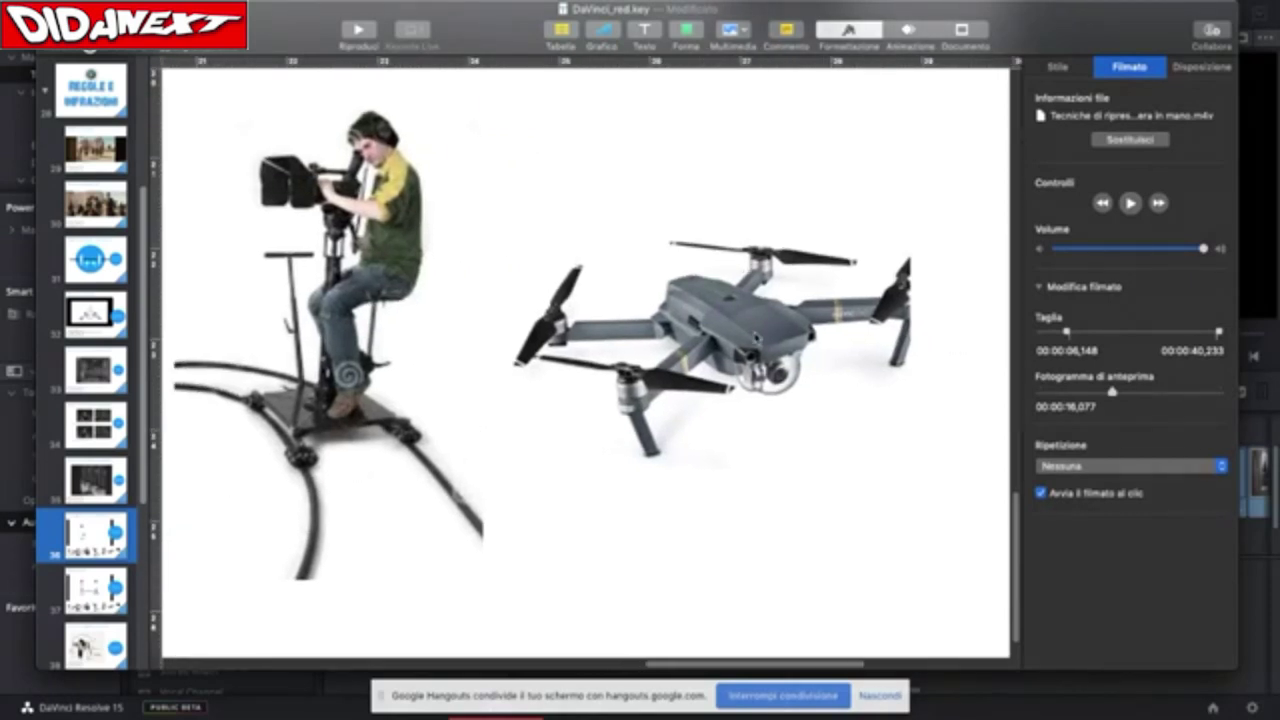
pyautogui.scroll(-5, 756, 338)
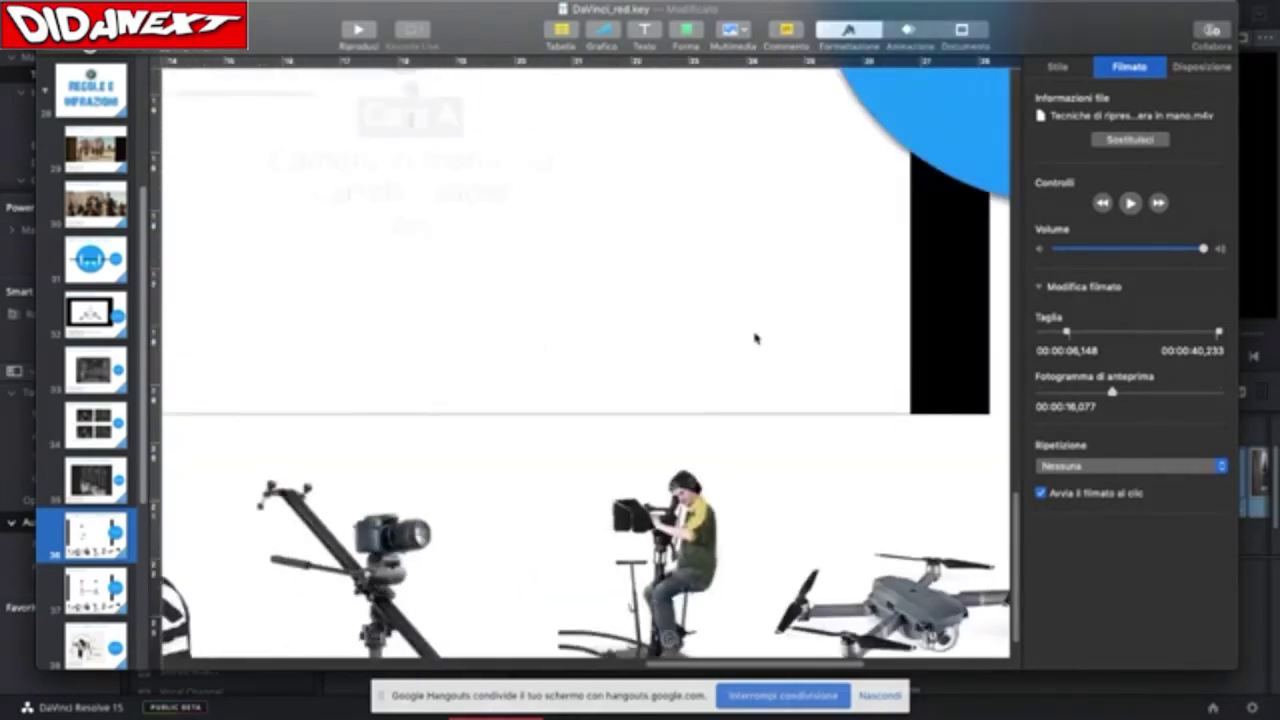
pyautogui.scroll(-3, 756, 338)
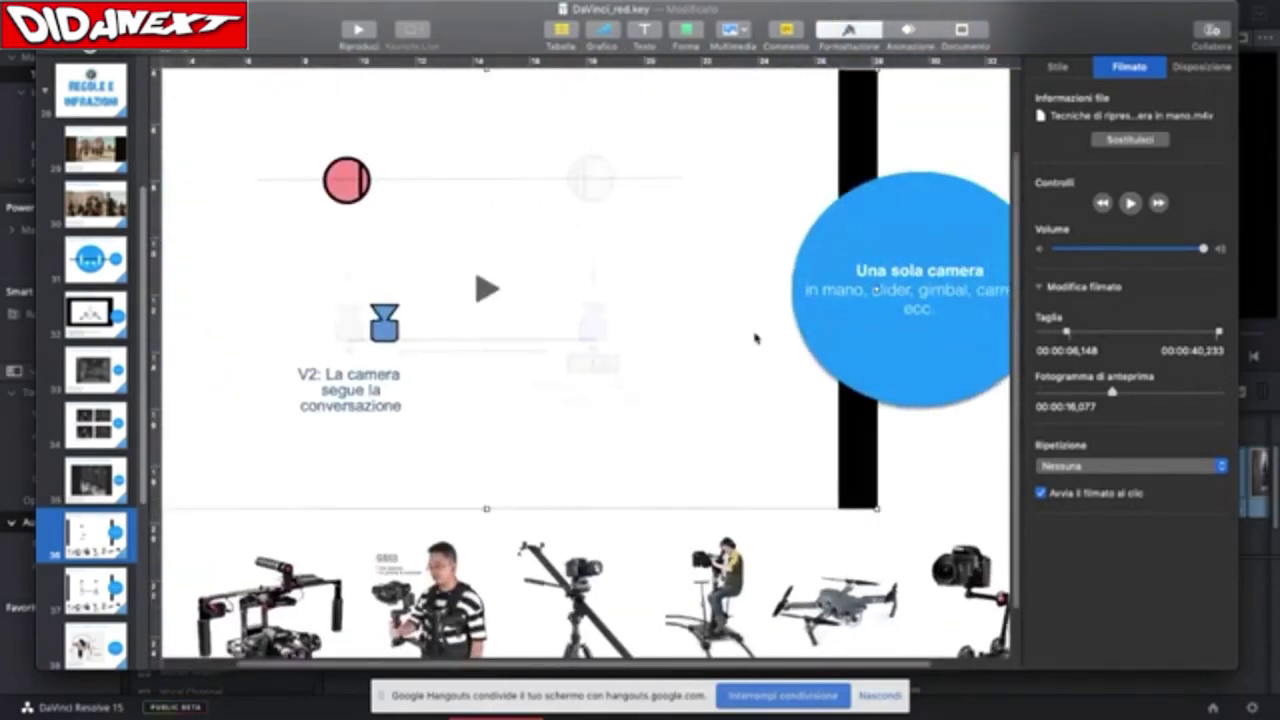
pyautogui.scroll(-2, 756, 338)
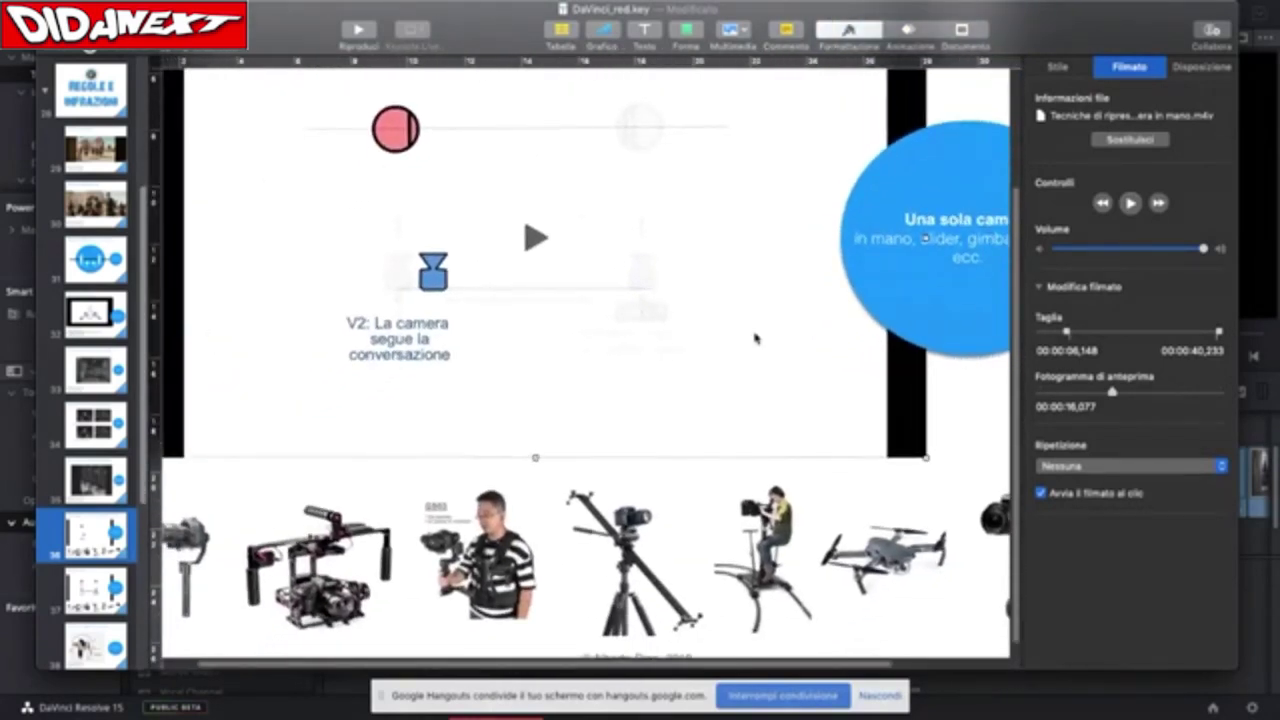
pyautogui.scroll(2, 756, 338)
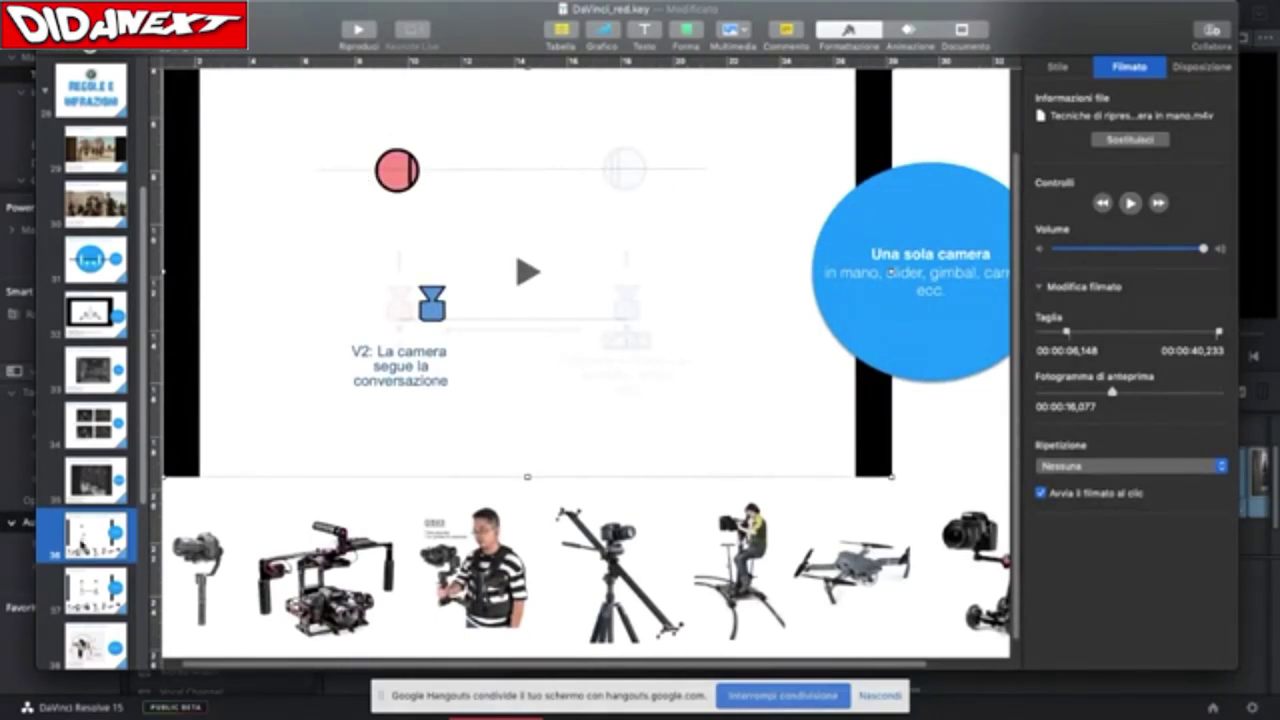
# Delete slide 37, the near-duplicate of the single-camera slide that has both subjects and Cam A fully visible
pyautogui.click(84, 595)
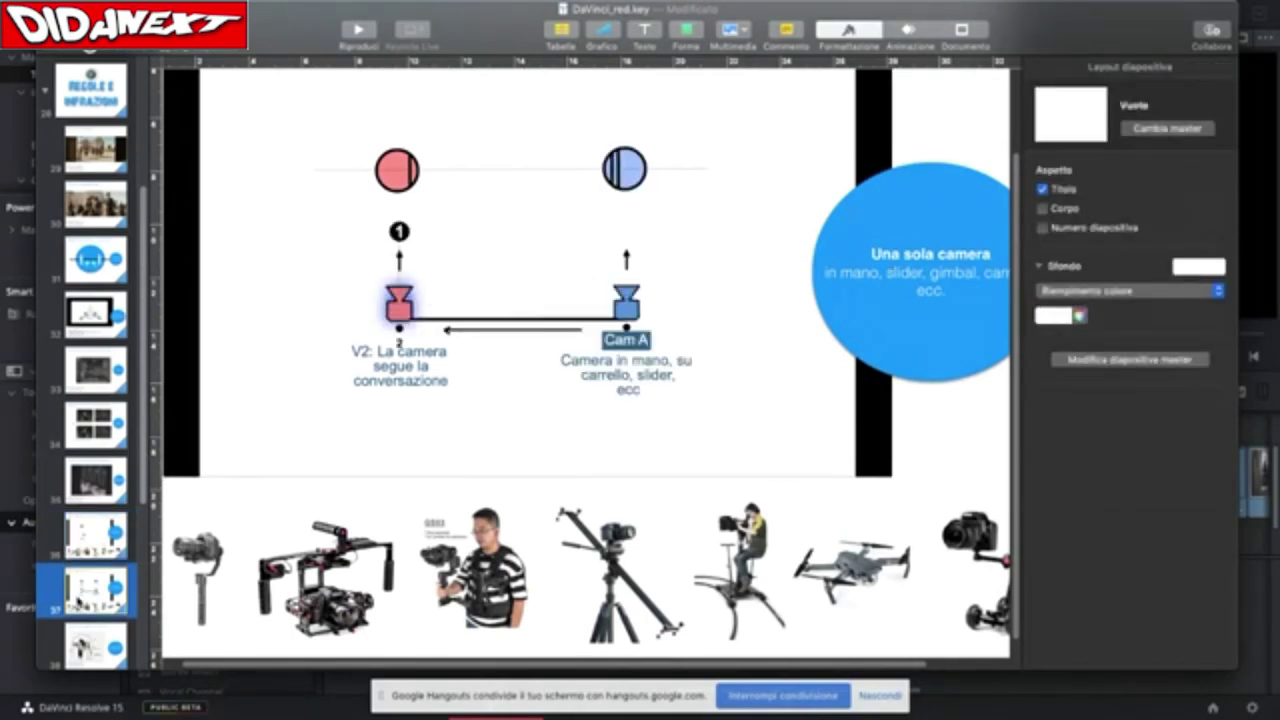
pyautogui.press('Delete')
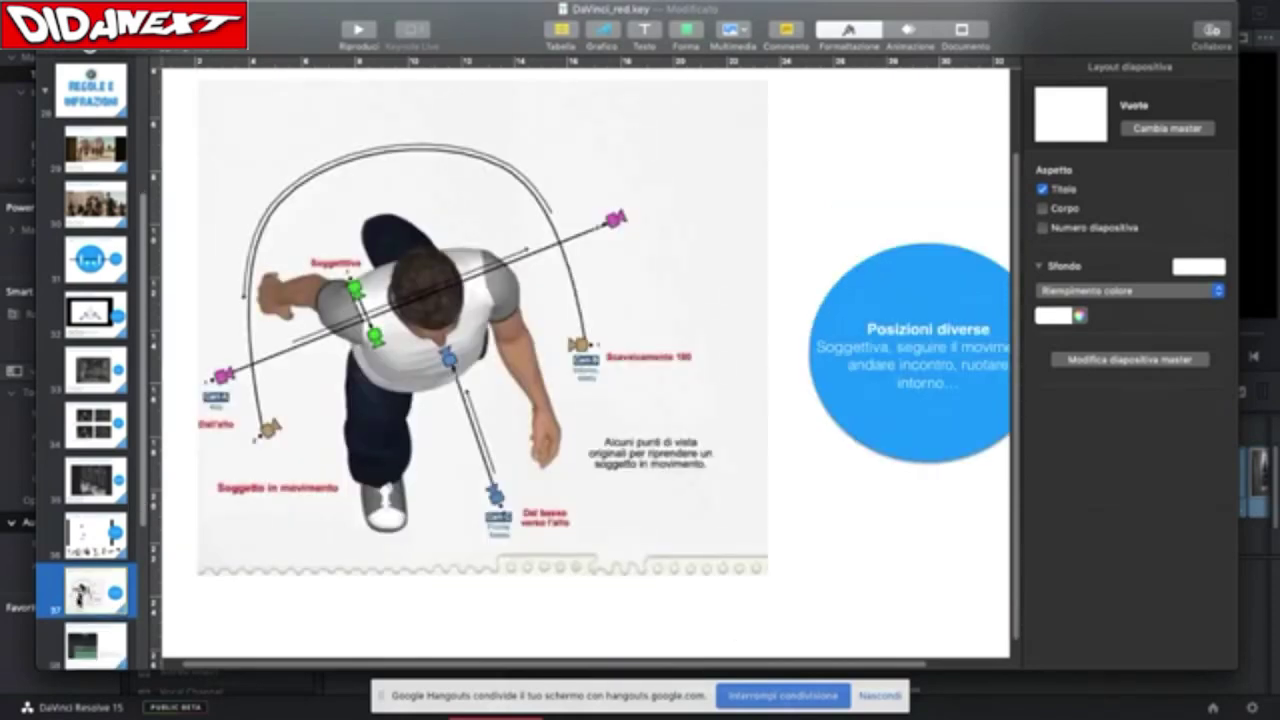
# Review the slide "Riprese di un soggetto in movimento" alongside the preceding slide "Due soggetti ripresi con movimento di camera"
pyautogui.scroll(-2, 516, 342)
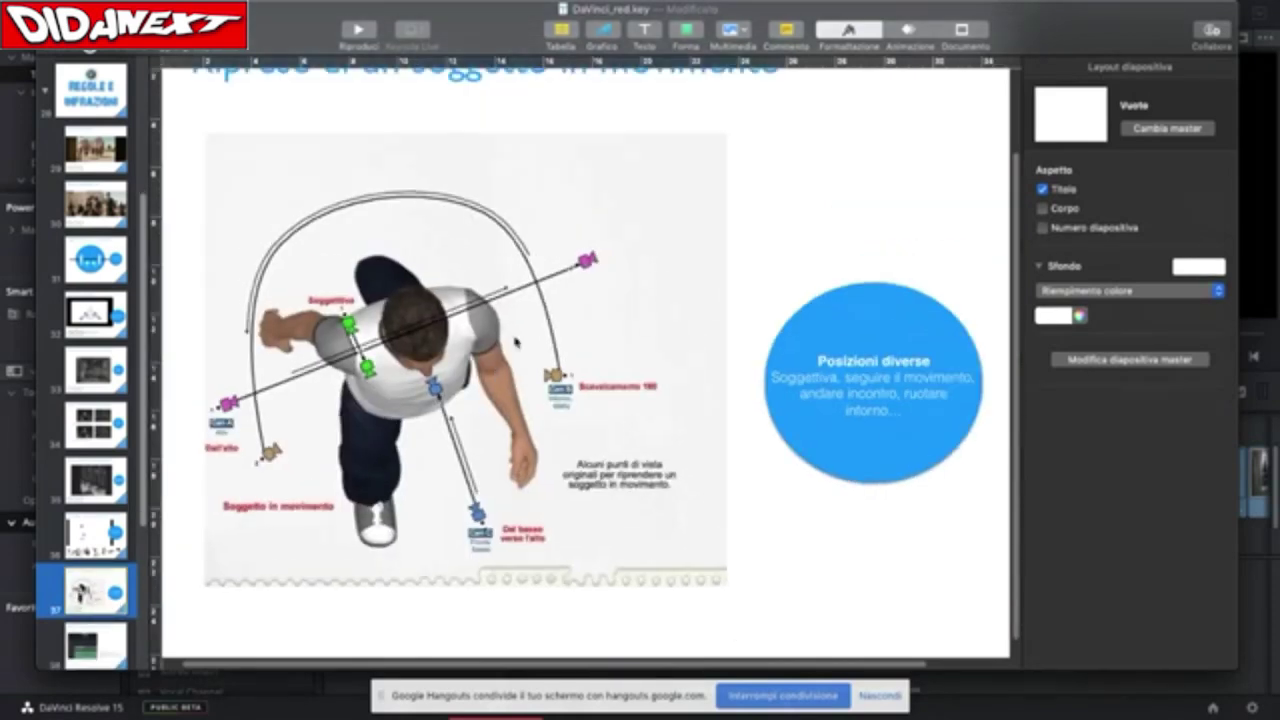
pyautogui.scroll(-2, 516, 342)
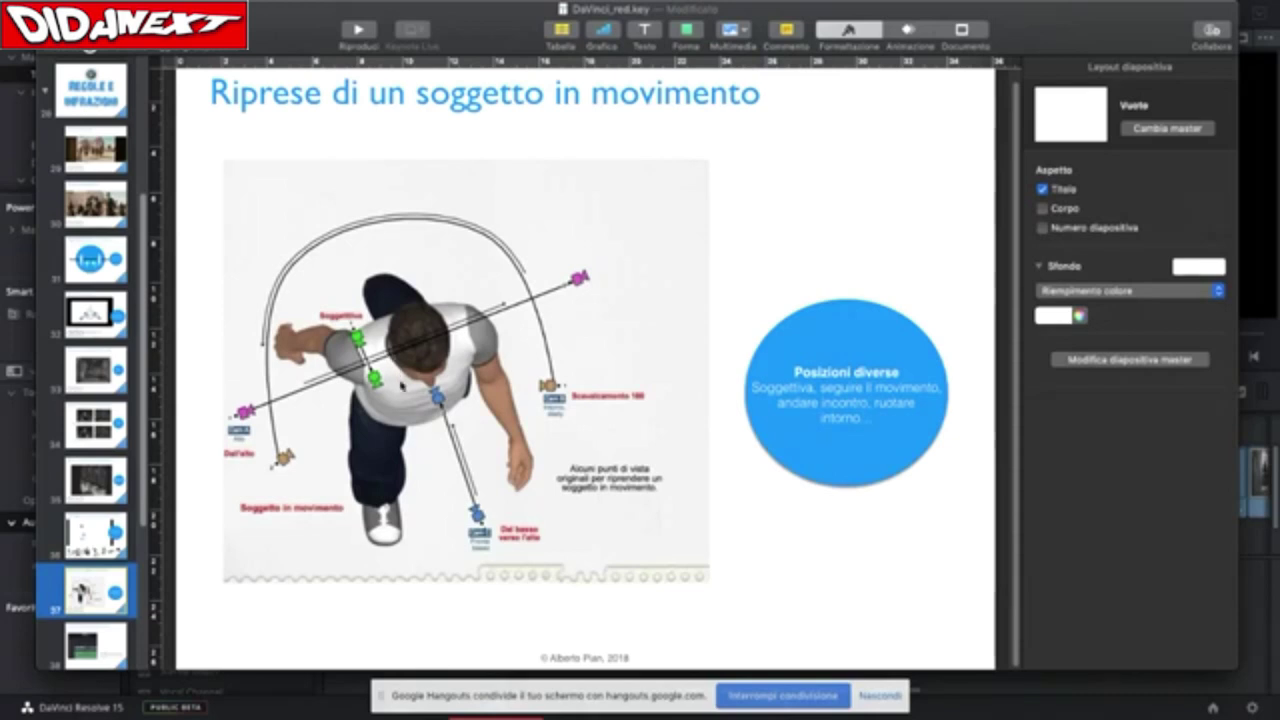
pyautogui.click(98, 545)
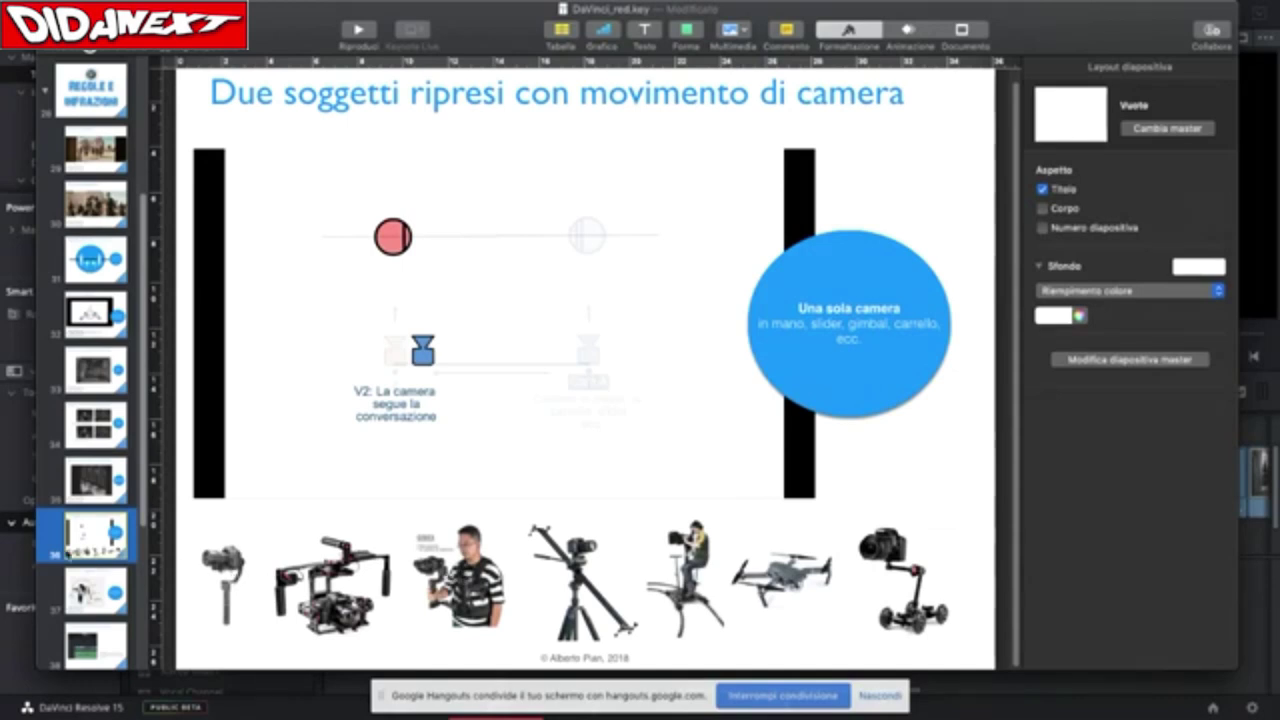
pyautogui.click(109, 589)
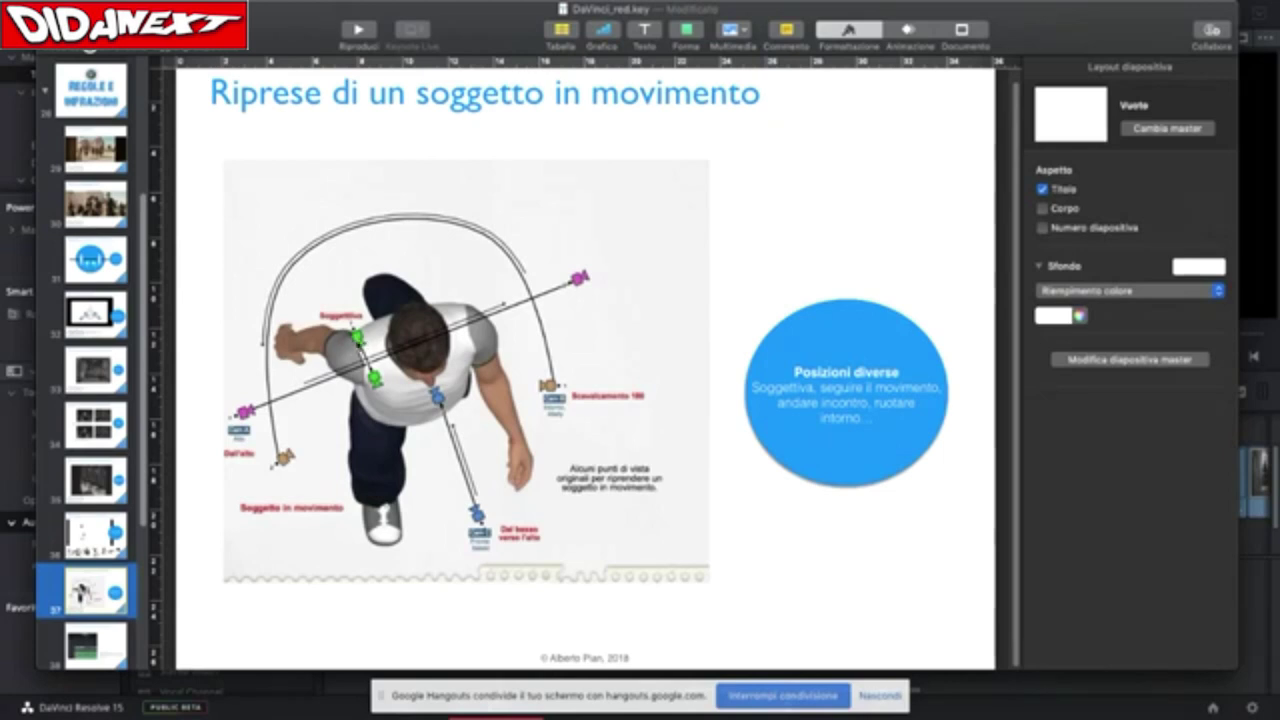
# Examine the camera positions and movement paths around the walking subject in the "Riprese di un soggetto in movimento" diagram
pyautogui.scroll(5, 372, 372)
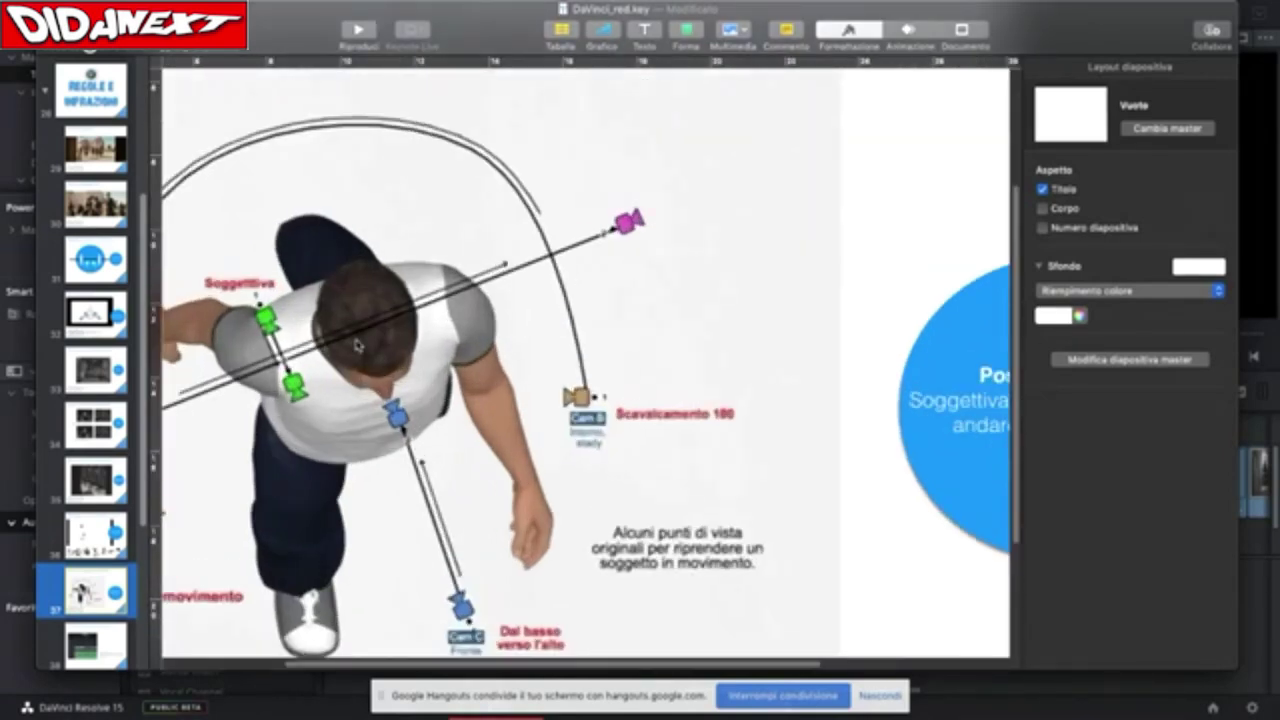
pyautogui.scroll(-3, 368, 342)
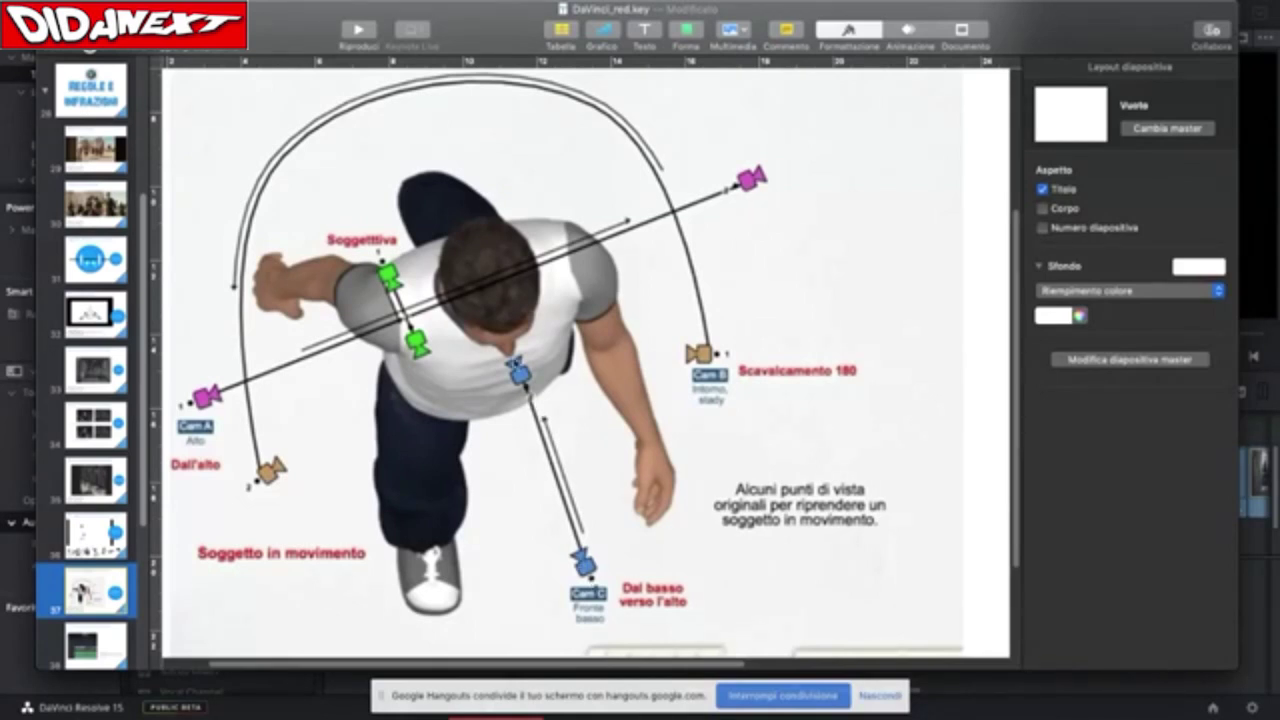
pyautogui.scroll(5, 522, 366)
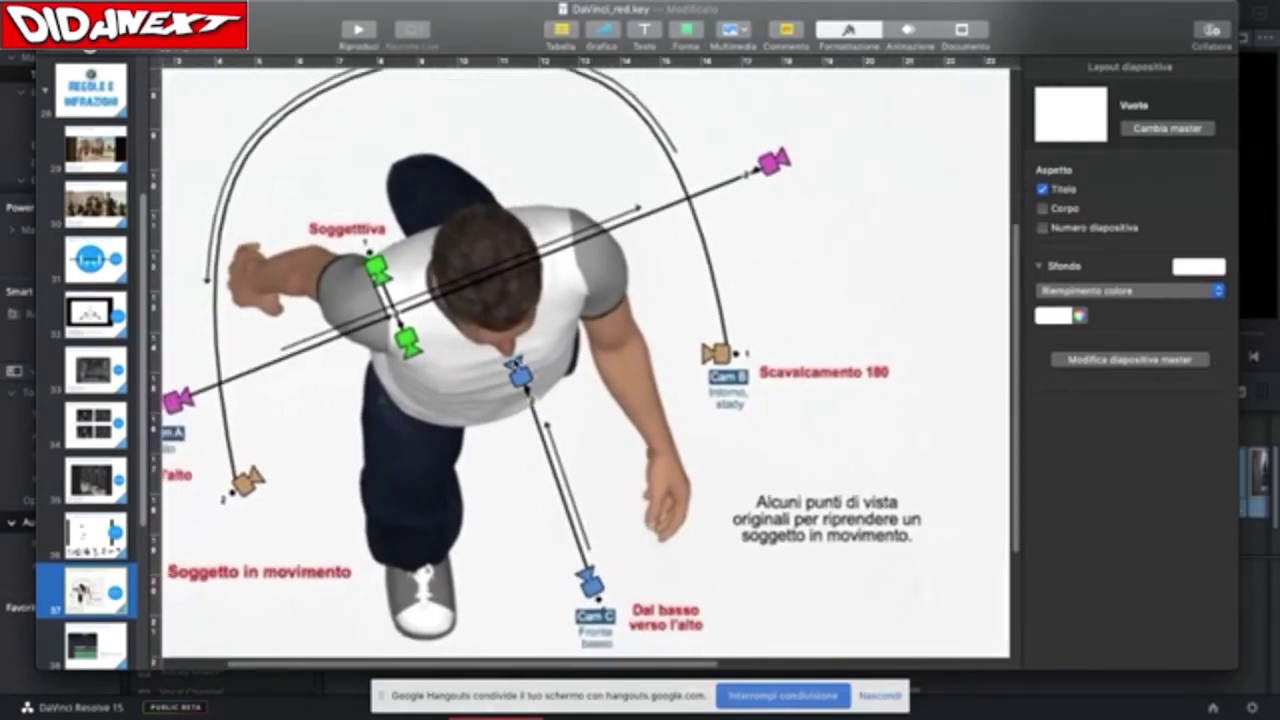
pyautogui.hscroll(-5, 524, 368)
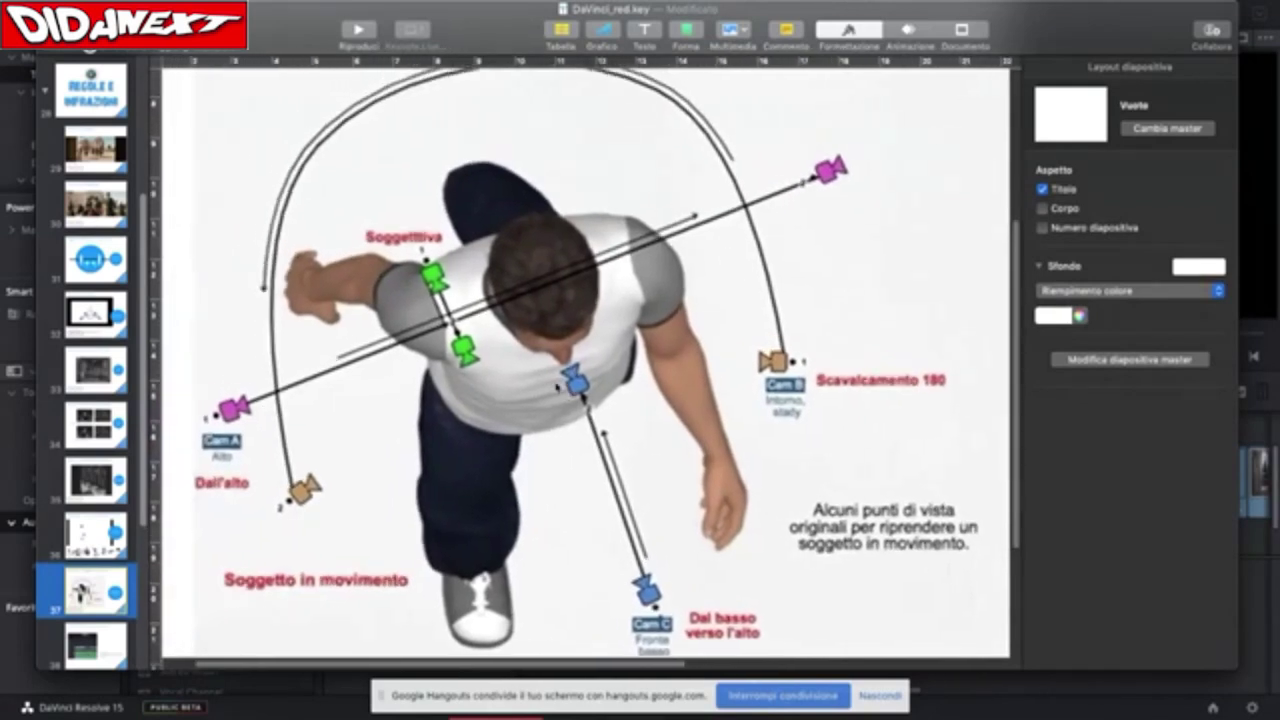
pyautogui.hscroll(-1, 557, 387)
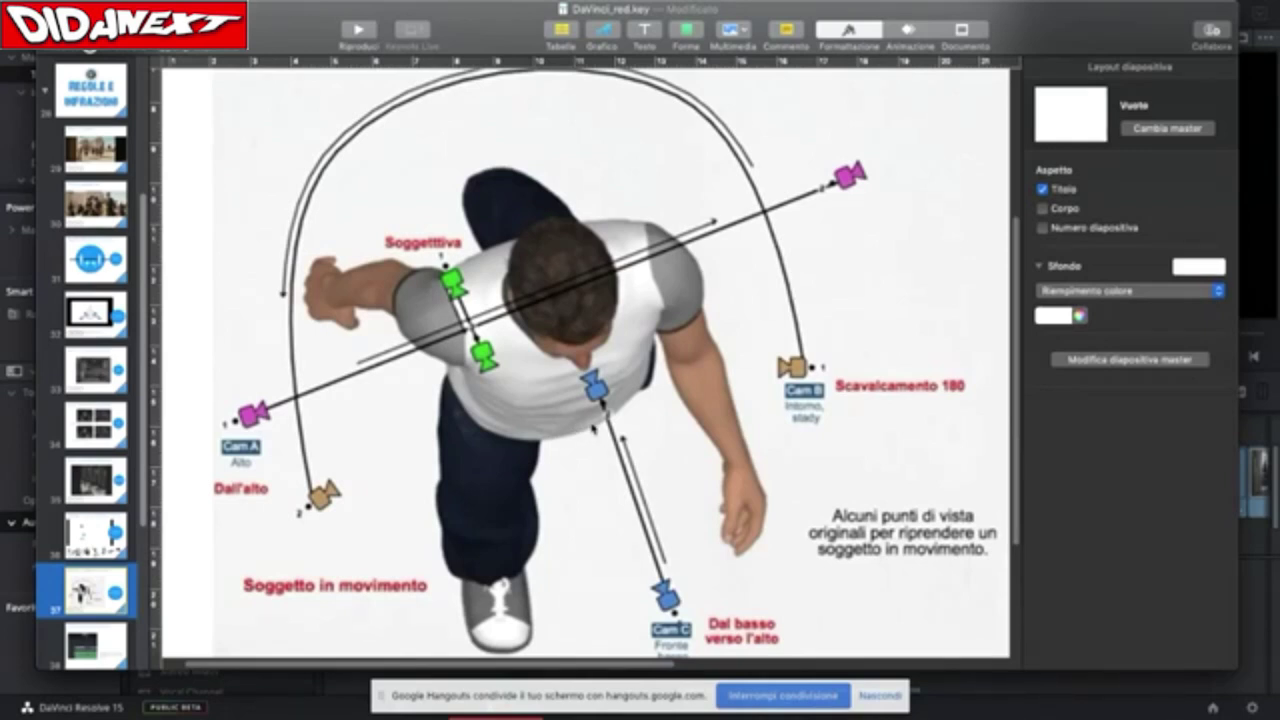
pyautogui.scroll(-5, 594, 428)
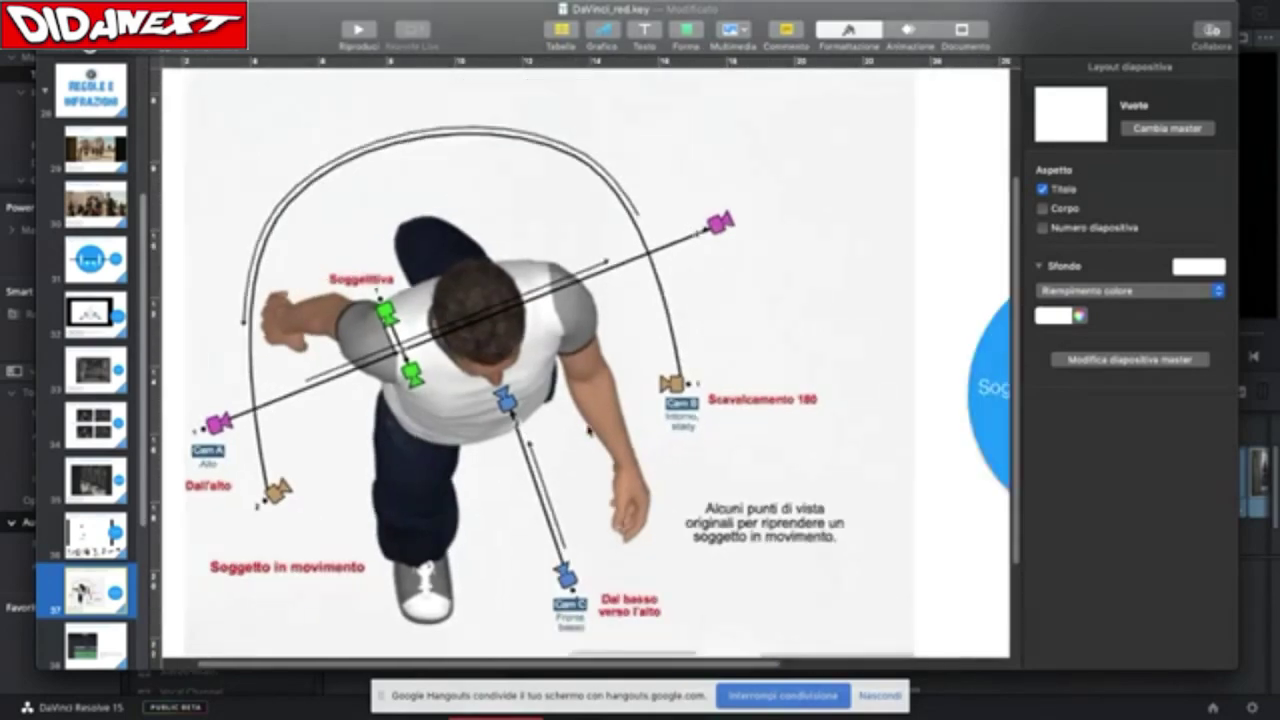
pyautogui.scroll(-5, 590, 430)
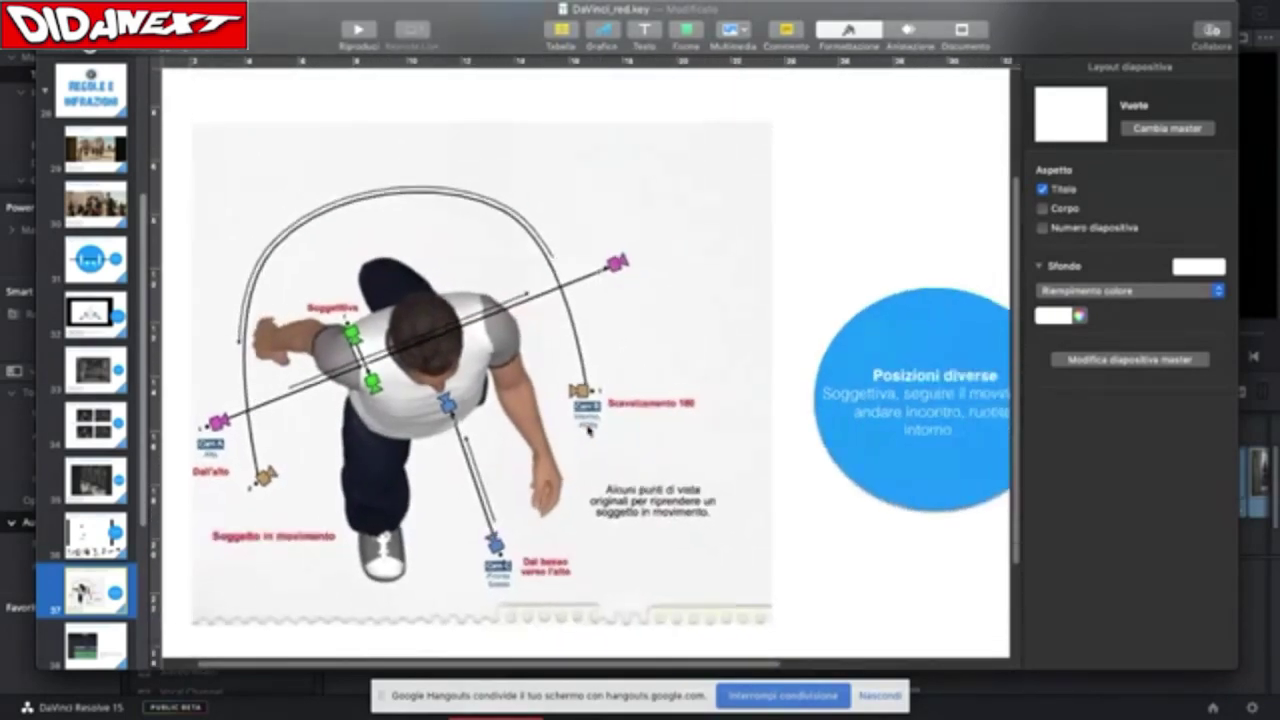
pyautogui.scroll(3, 588, 430)
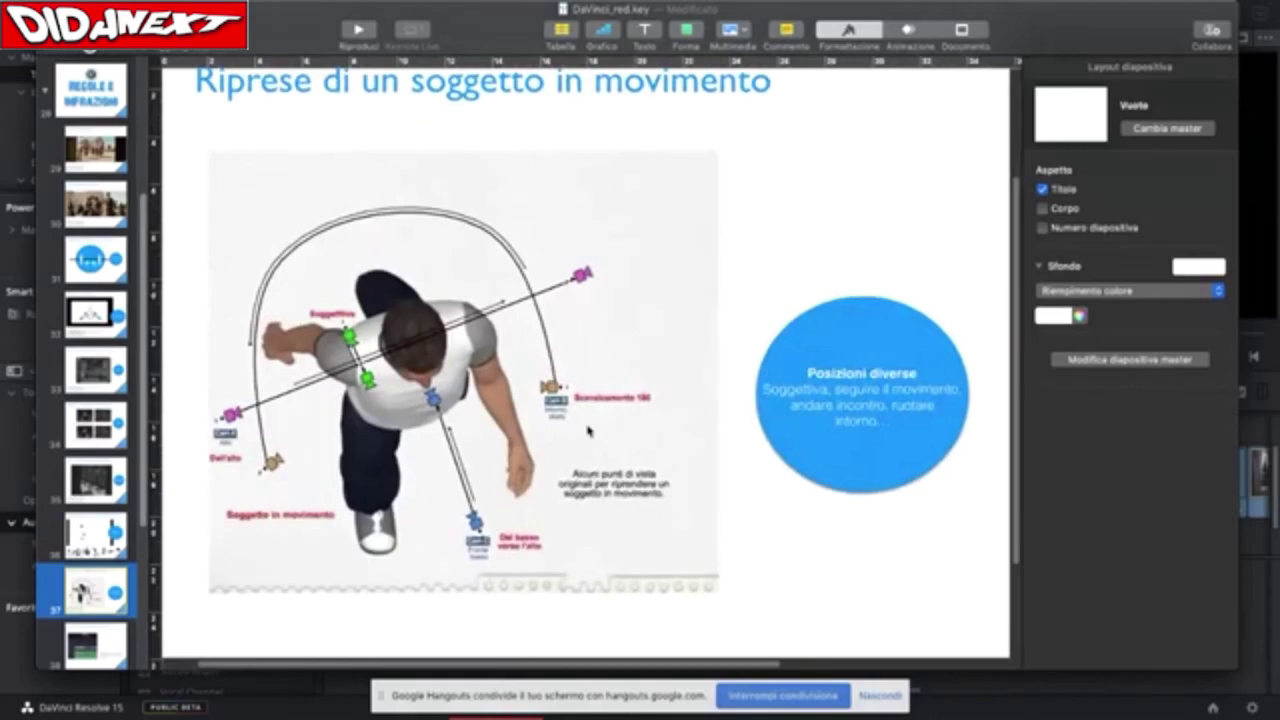
pyautogui.scroll(2, 588, 430)
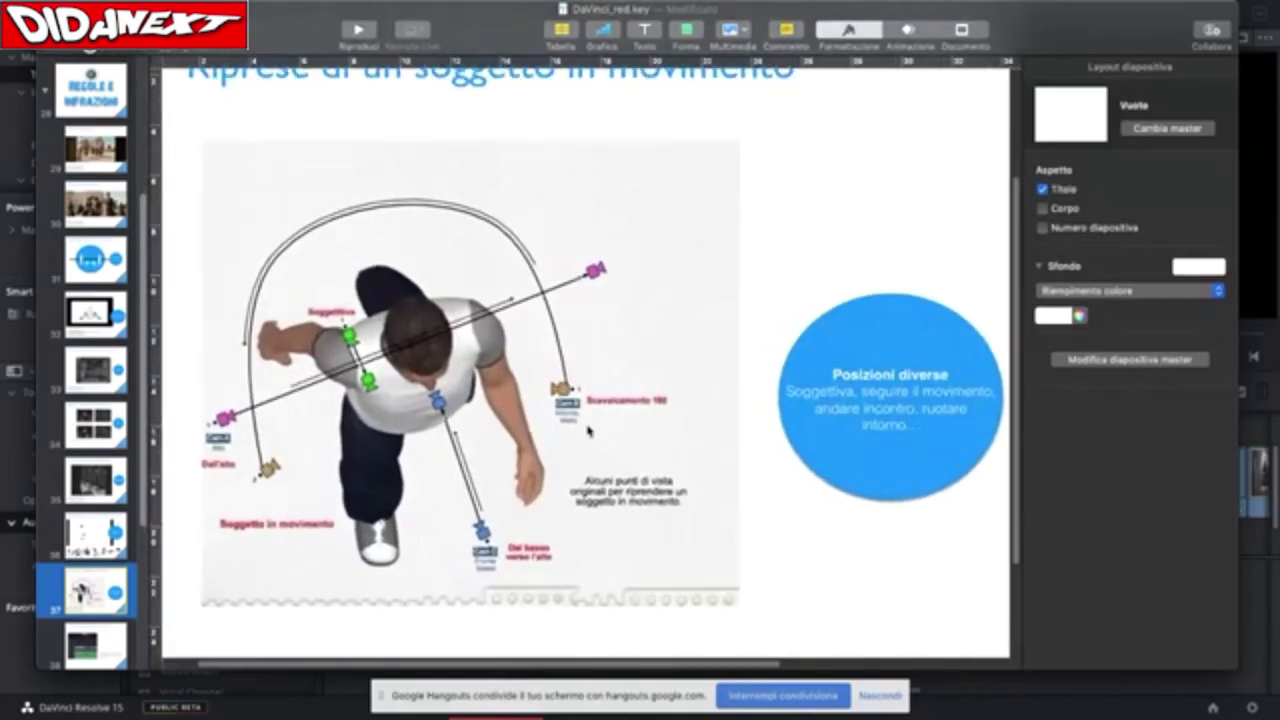
# Examine the camera paths around the walking subject and compare them with the "Originale: scavalcamento di campo" slide
pyautogui.scroll(-2, 587, 432)
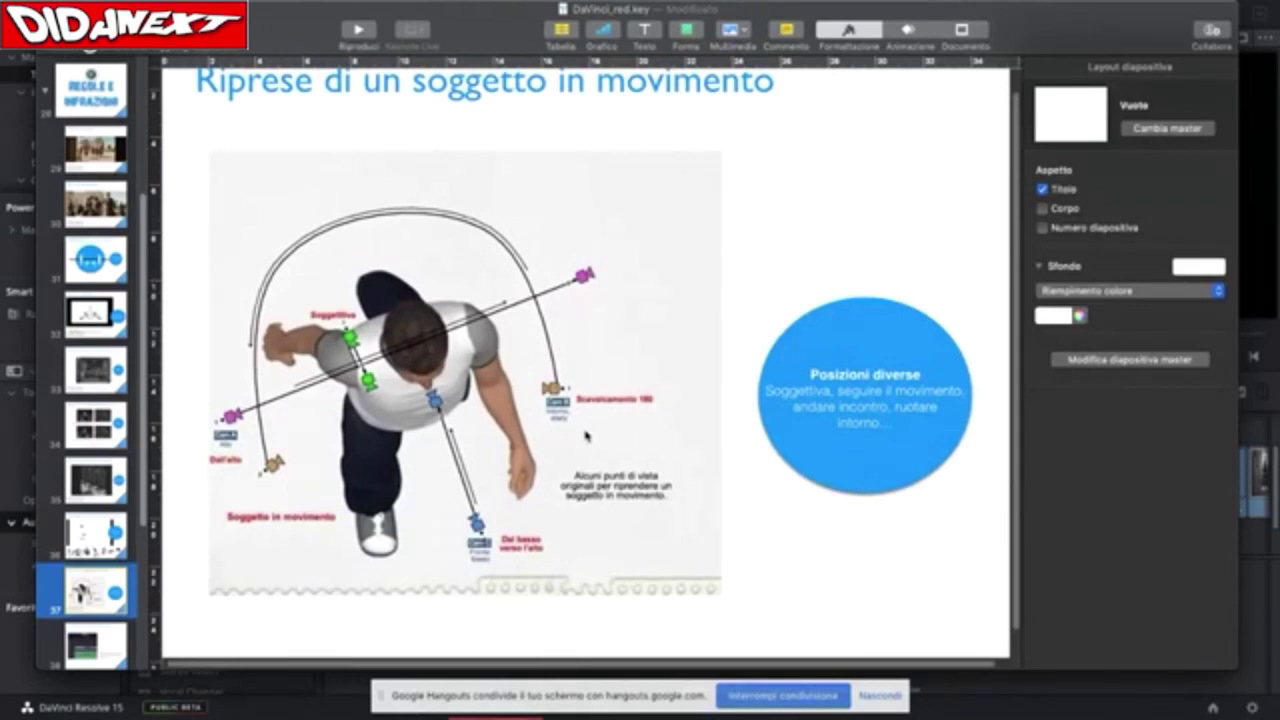
pyautogui.scroll(3, 587, 434)
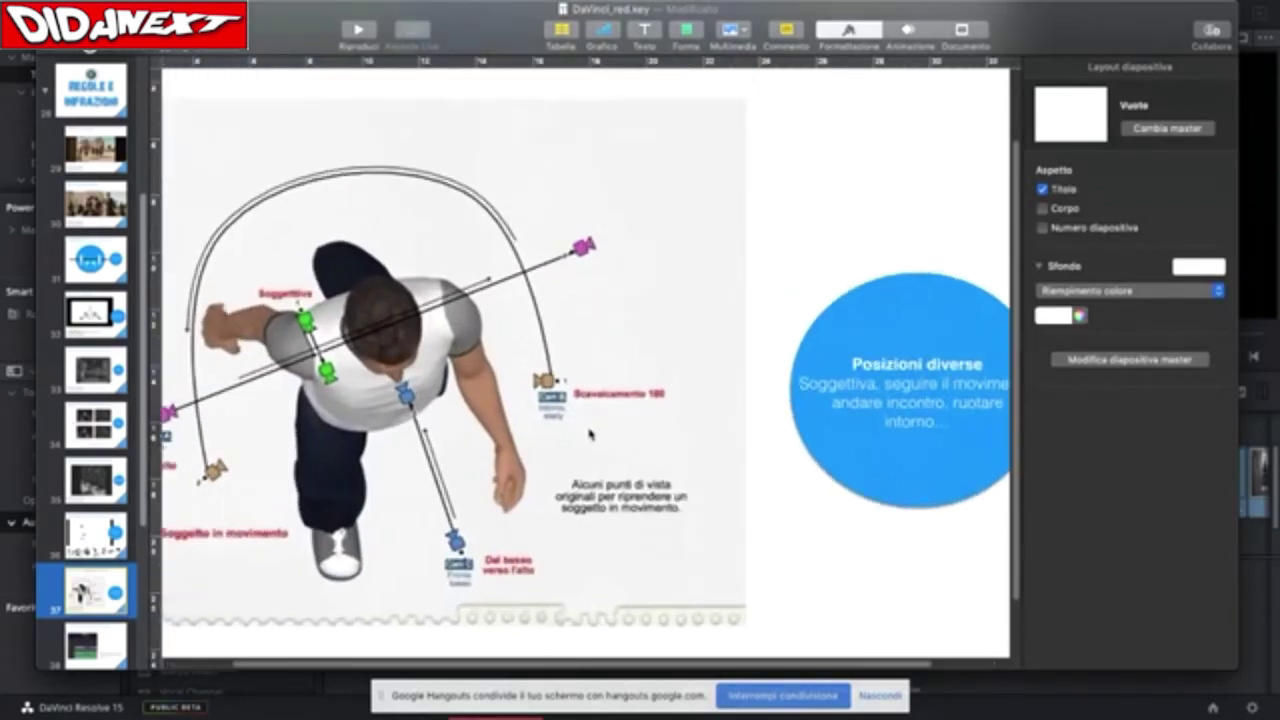
pyautogui.hscroll(-3, 589, 433)
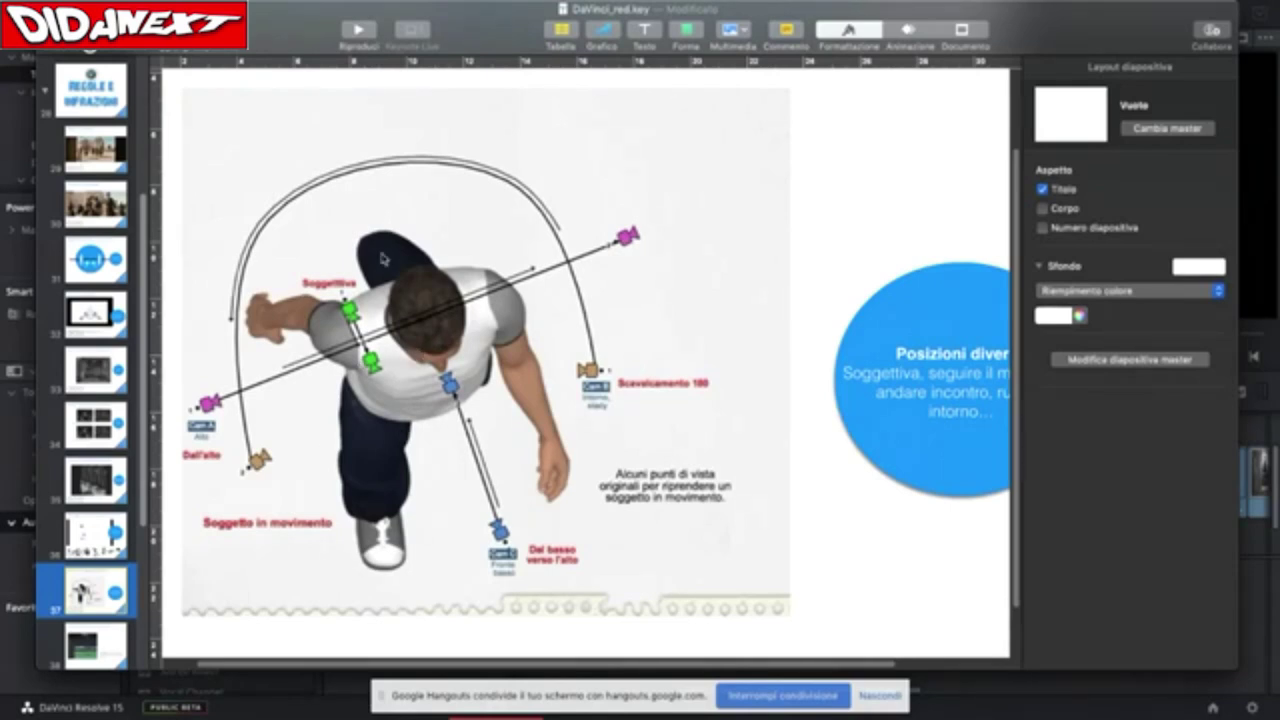
pyautogui.click(116, 436)
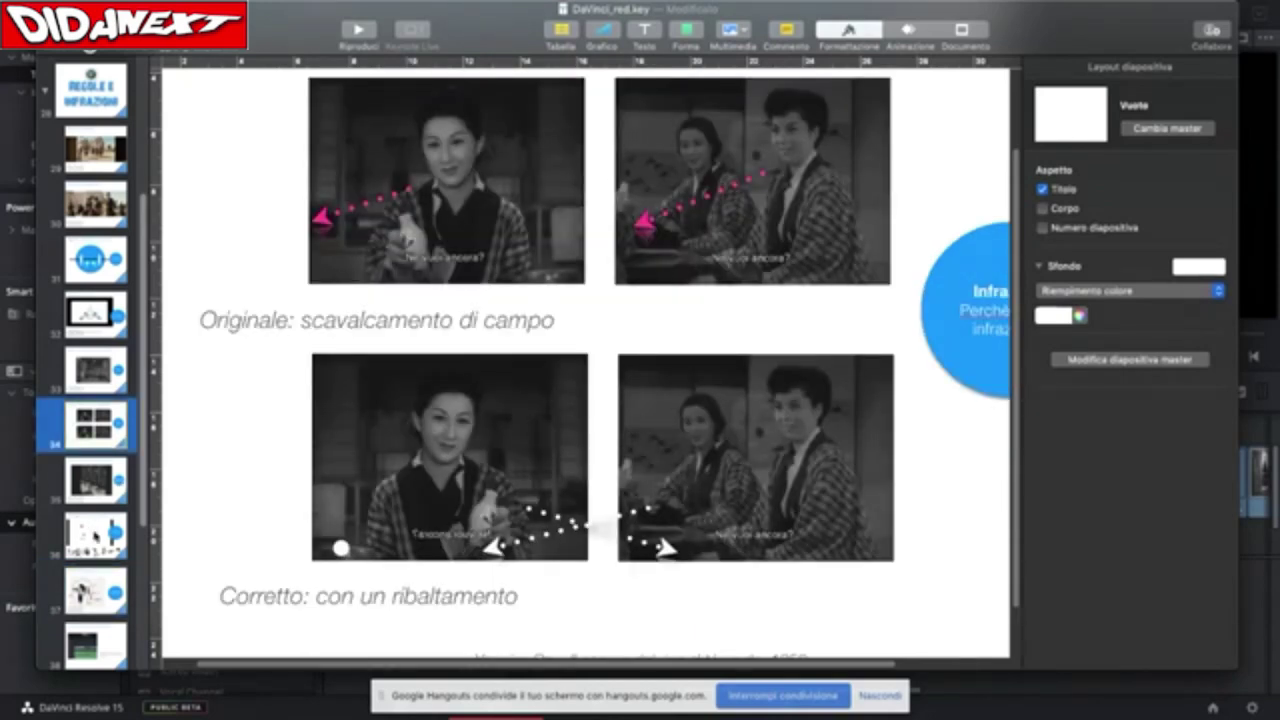
pyautogui.click(96, 591)
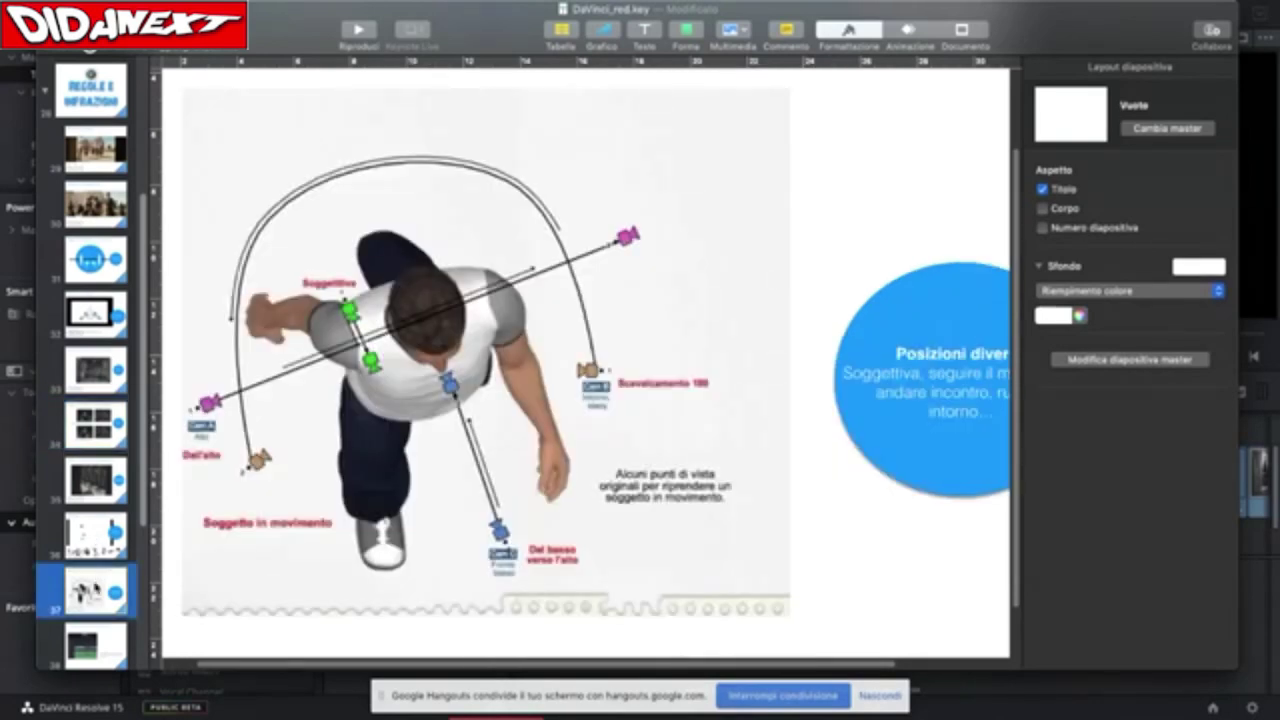
# Look ahead at slide 38 and return to slide 37, showing its title "Riprese di un soggetto in movimento"
pyautogui.scroll(-3, 96, 560)
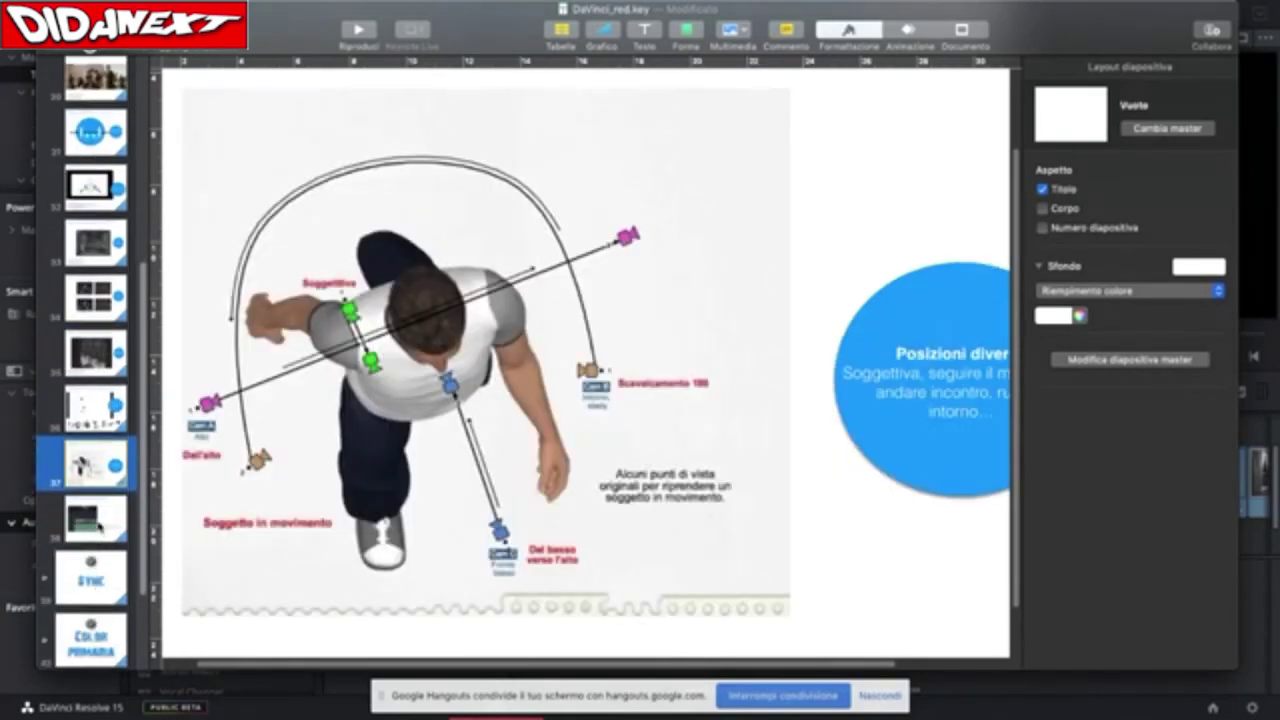
pyautogui.click(100, 526)
pyautogui.click(105, 477)
pyautogui.scroll(4, 409, 497)
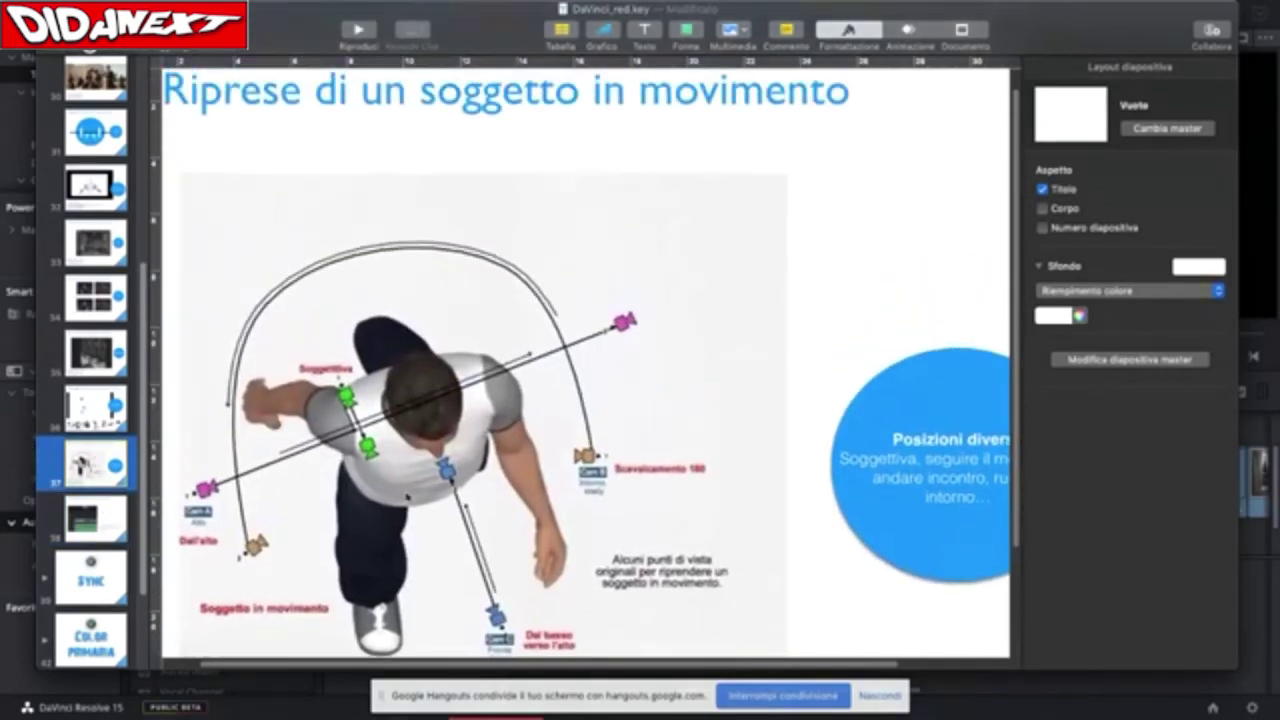
pyautogui.scroll(1, 408, 497)
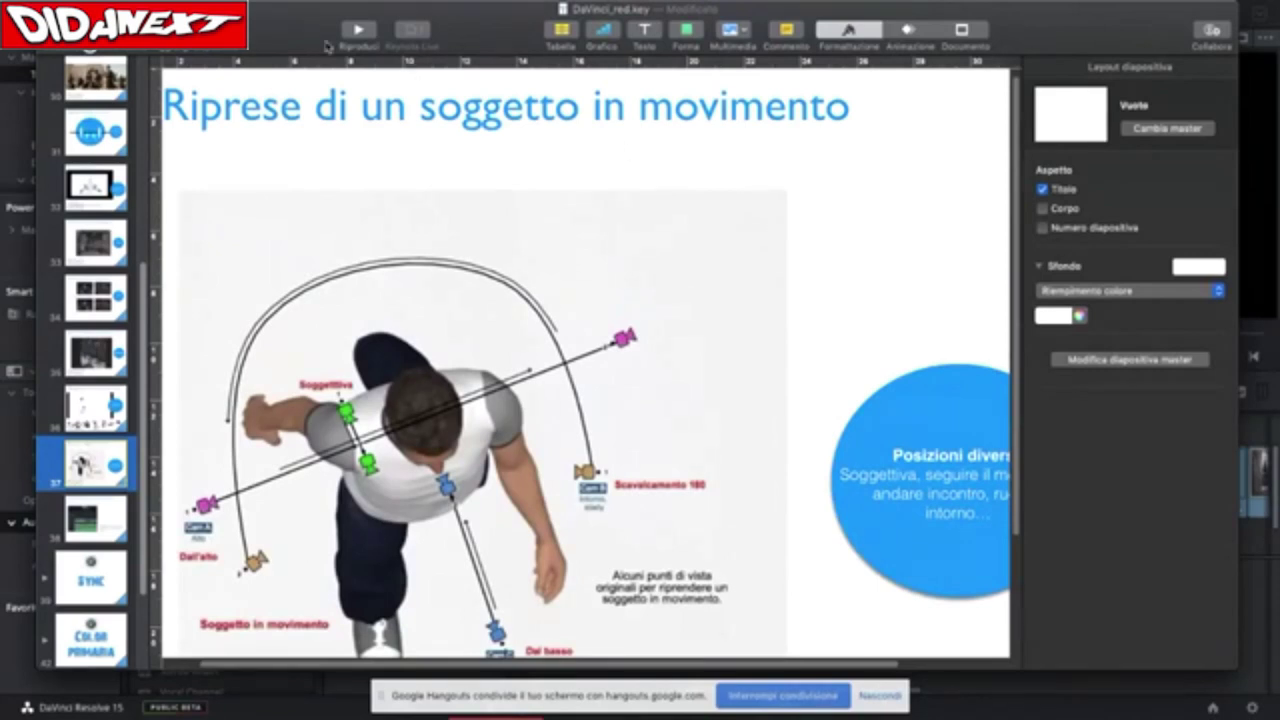
# Switch from the presentation to DaVinci Resolve and hide the Google Hangouts screen-sharing notice
pyautogui.moveTo(283, 29); pyautogui.dragTo(300, 29)
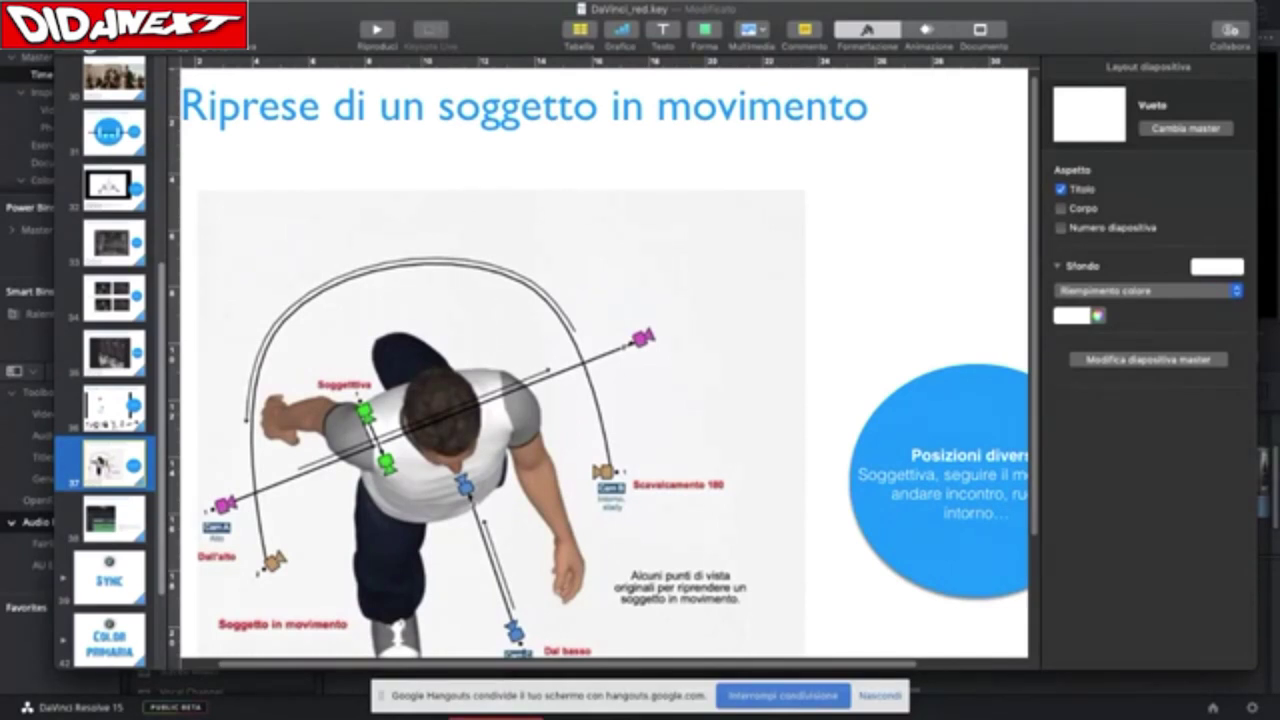
pyautogui.press('super+Tab')
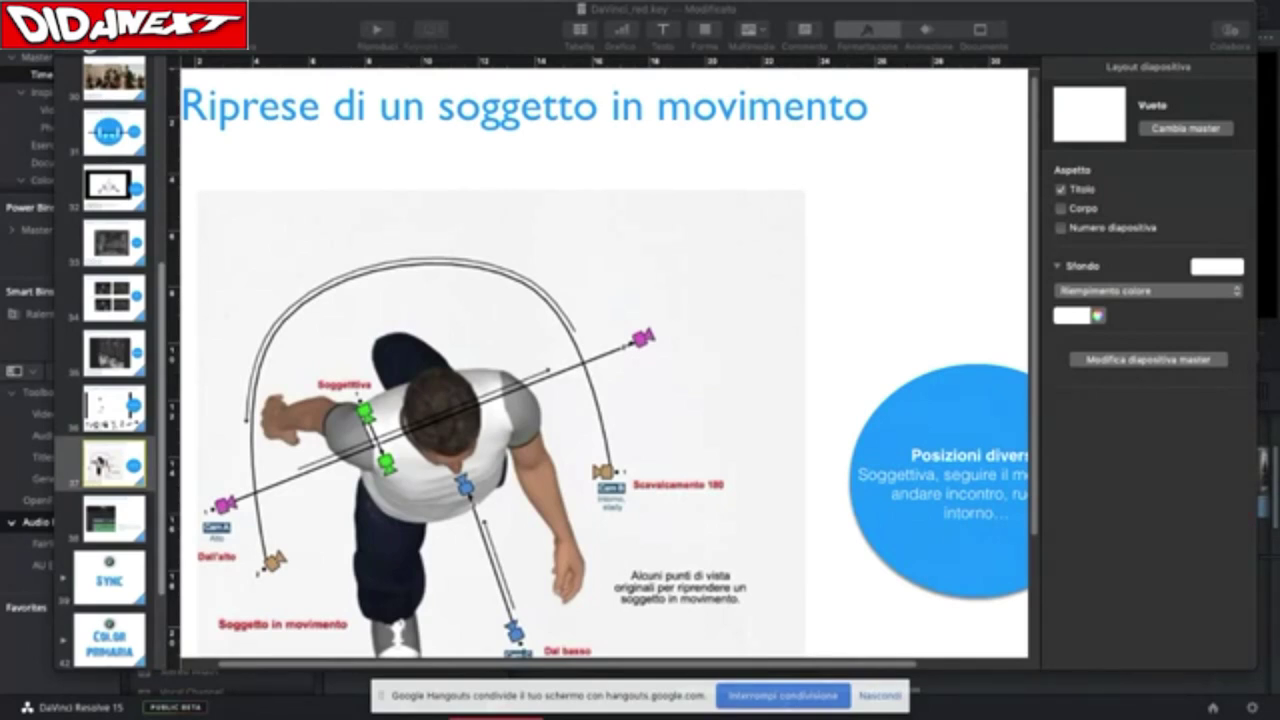
pyautogui.click(494, 32)
pyautogui.press('super+Tab')
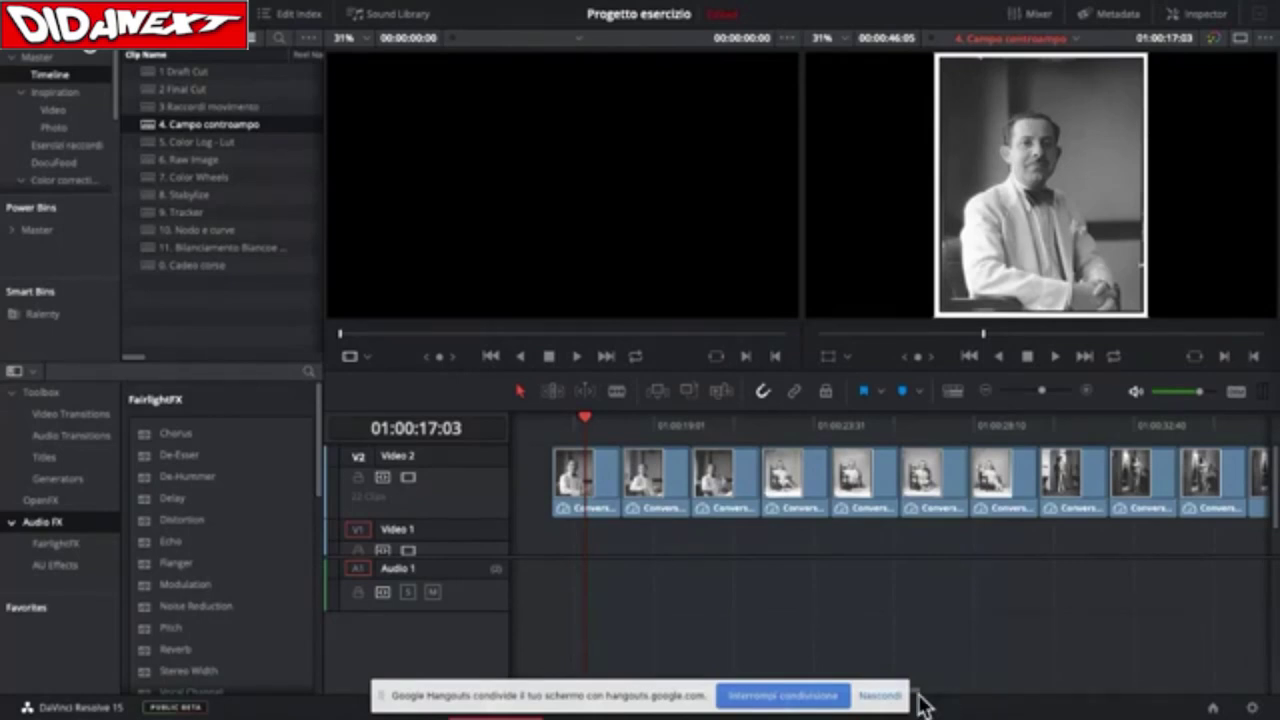
pyautogui.click(880, 695)
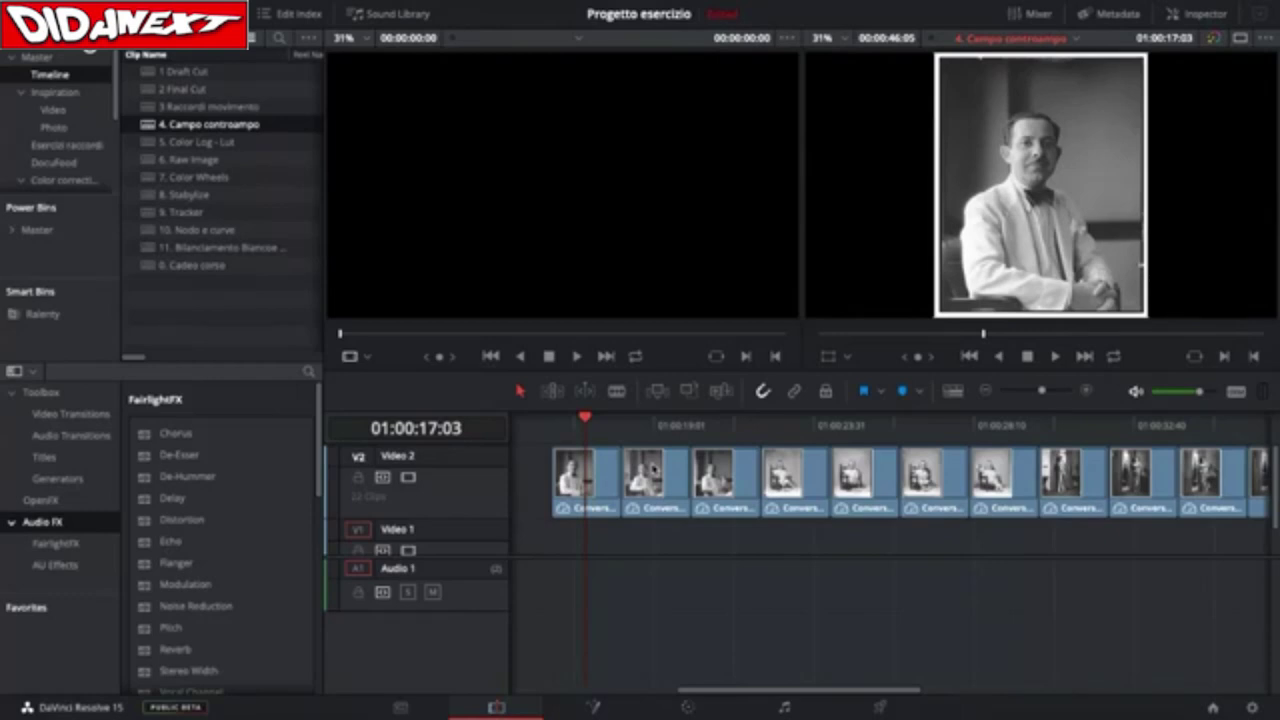
# Bring the start of the timeline into view and show the contents of the Master bin in the media pool
pyautogui.hscroll(-5, 655, 470)
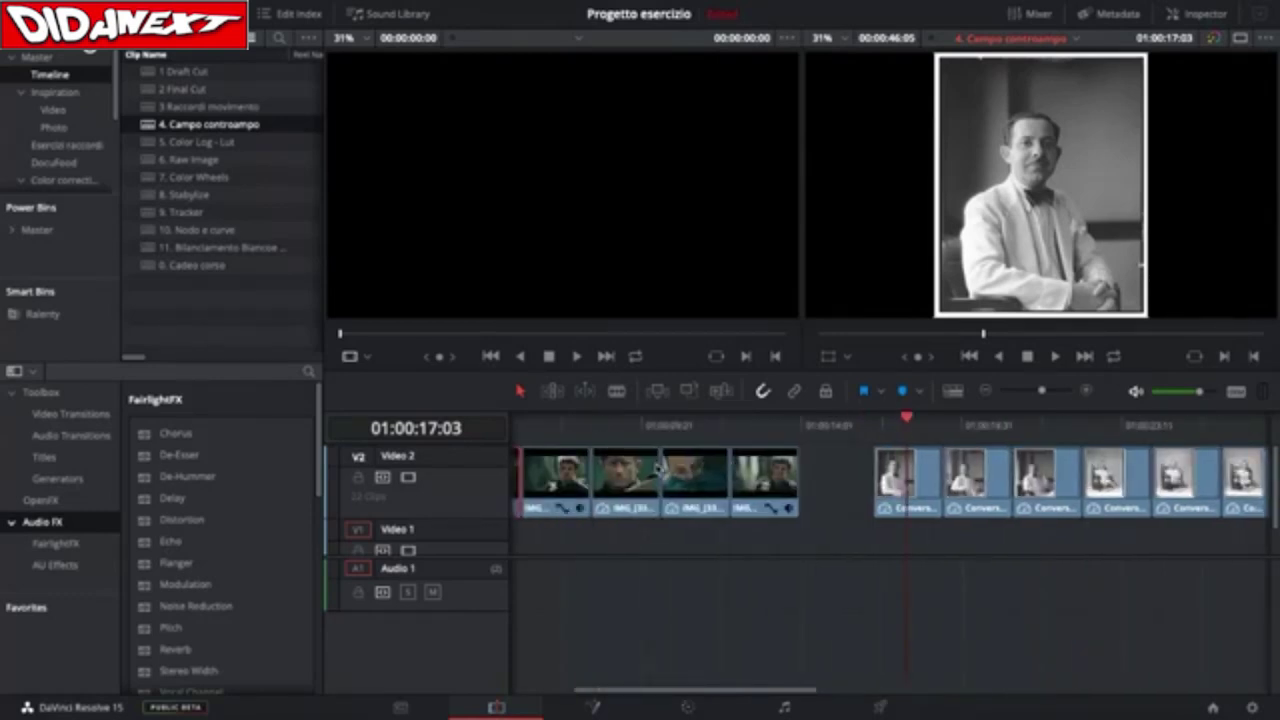
pyautogui.hscroll(-3, 658, 468)
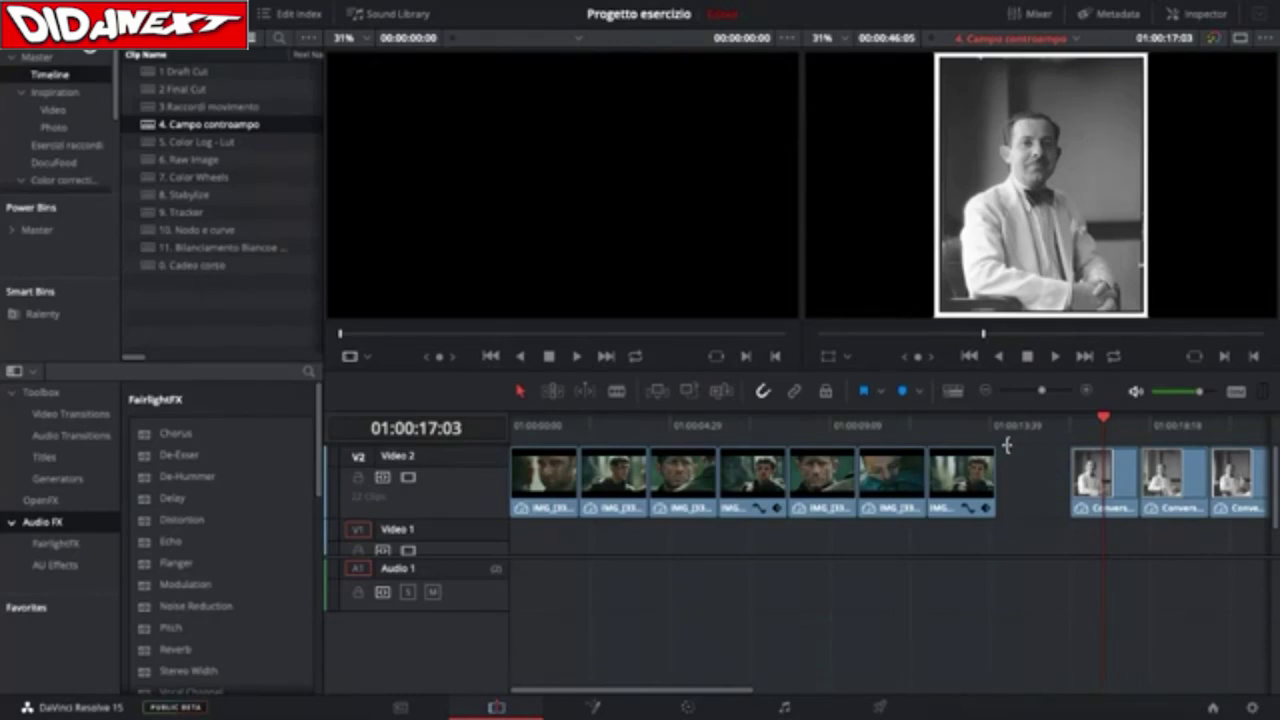
pyautogui.rightClick(146, 127)
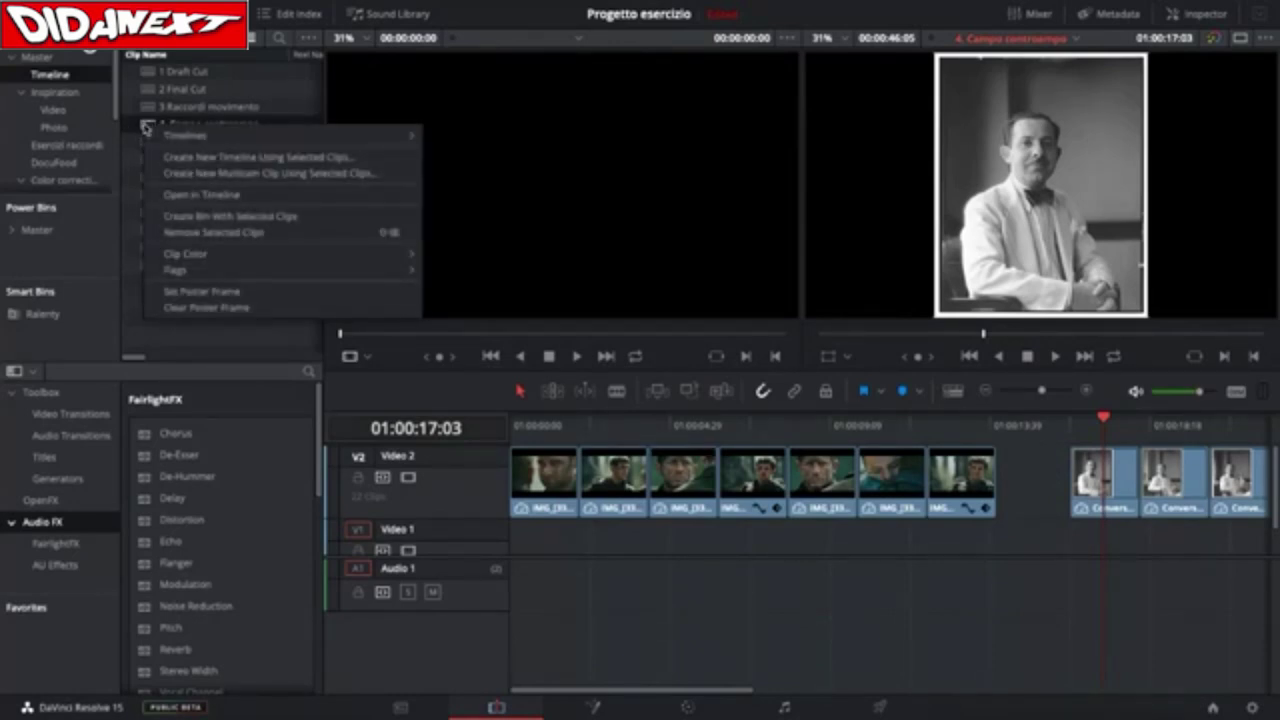
pyautogui.click(250, 345)
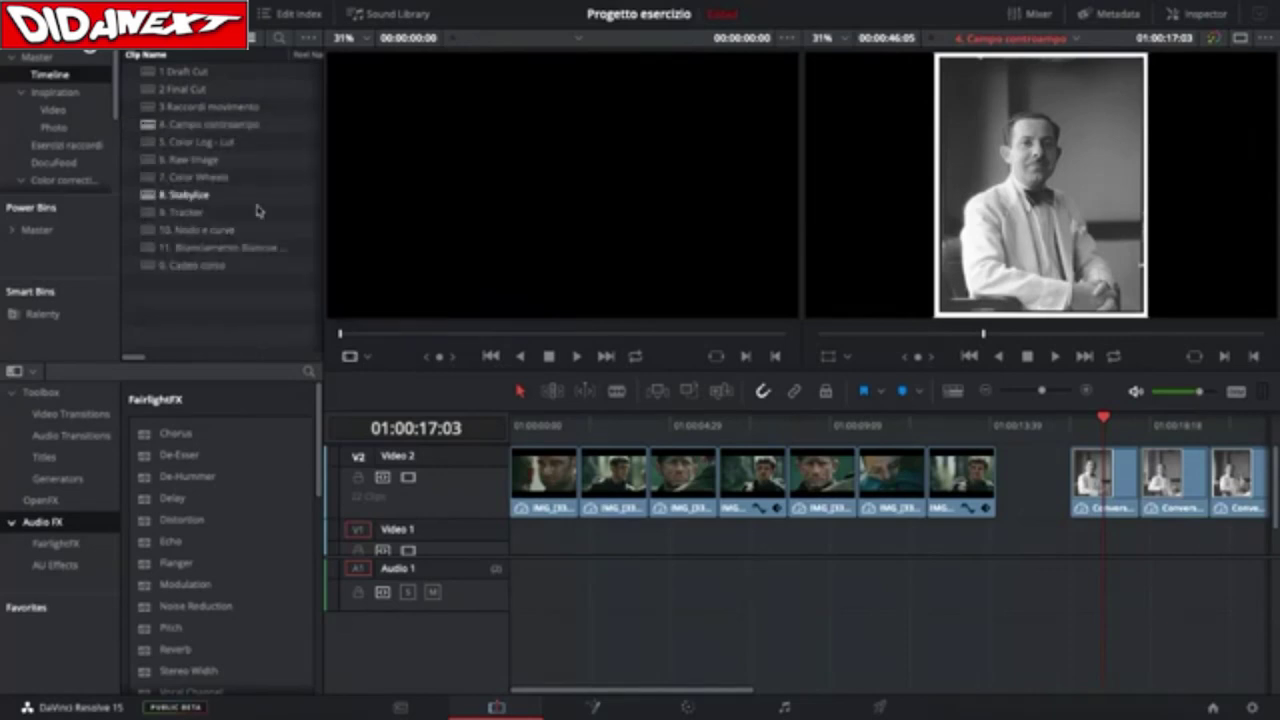
pyautogui.rightClick(42, 63)
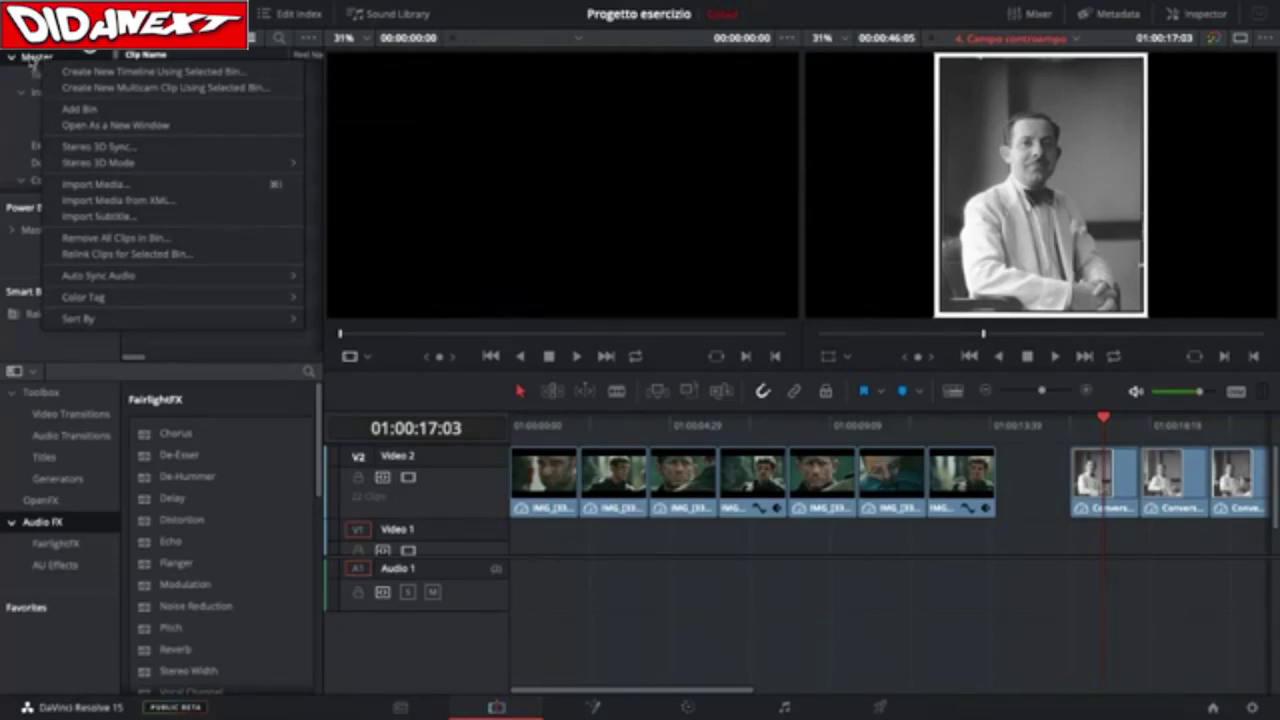
pyautogui.click(33, 62)
pyautogui.click(40, 74)
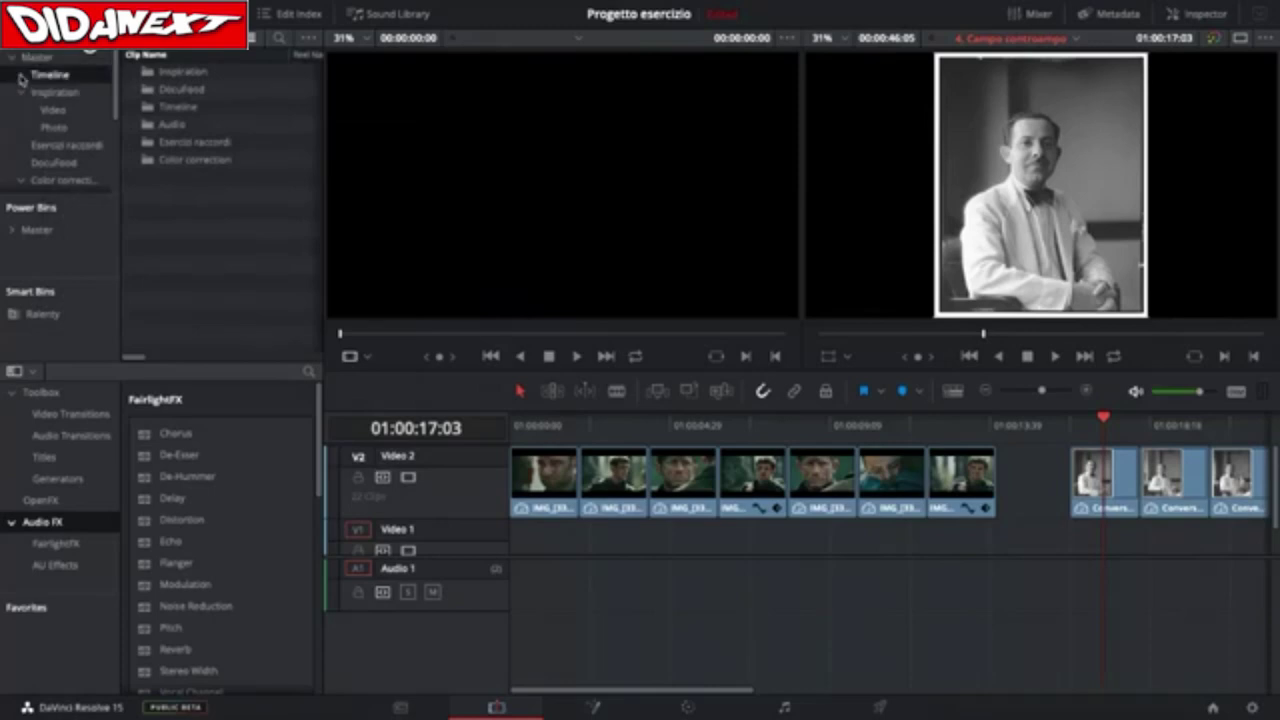
pyautogui.click(36, 59)
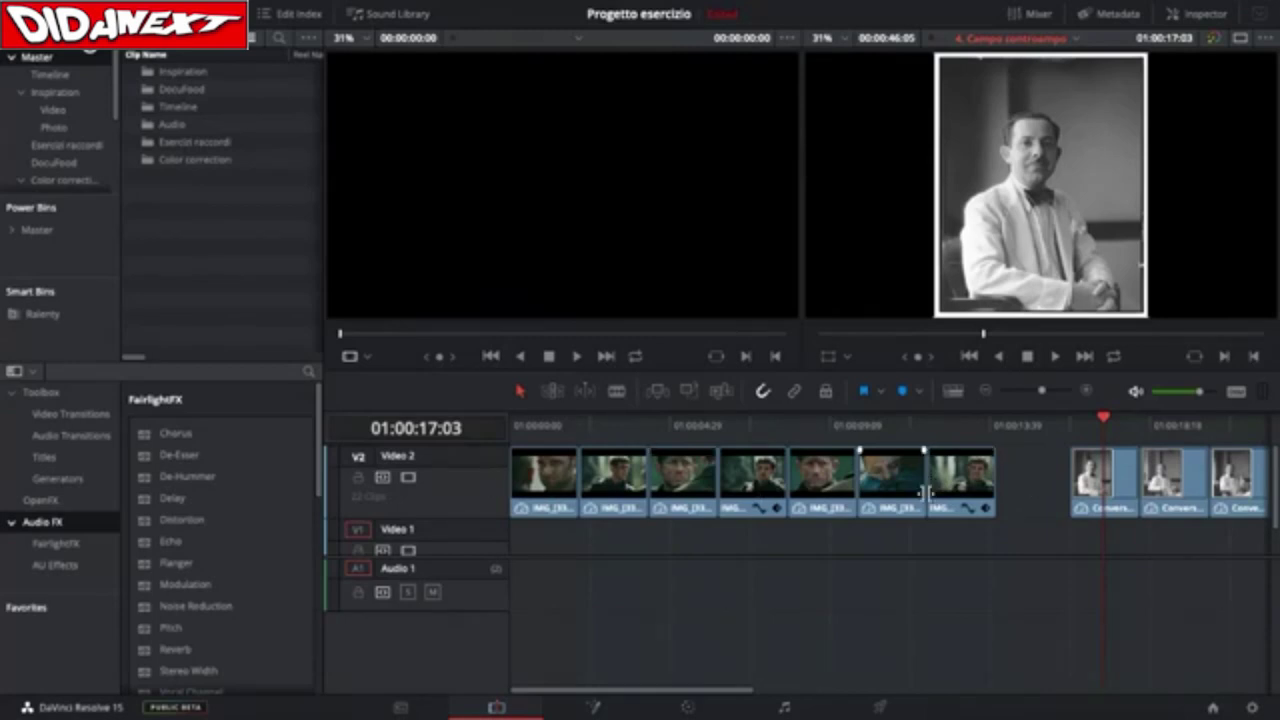
# Scrub through the seven film stills at the timeline's start from the first to the last, examining each character's position and gaze
pyautogui.click(527, 425)
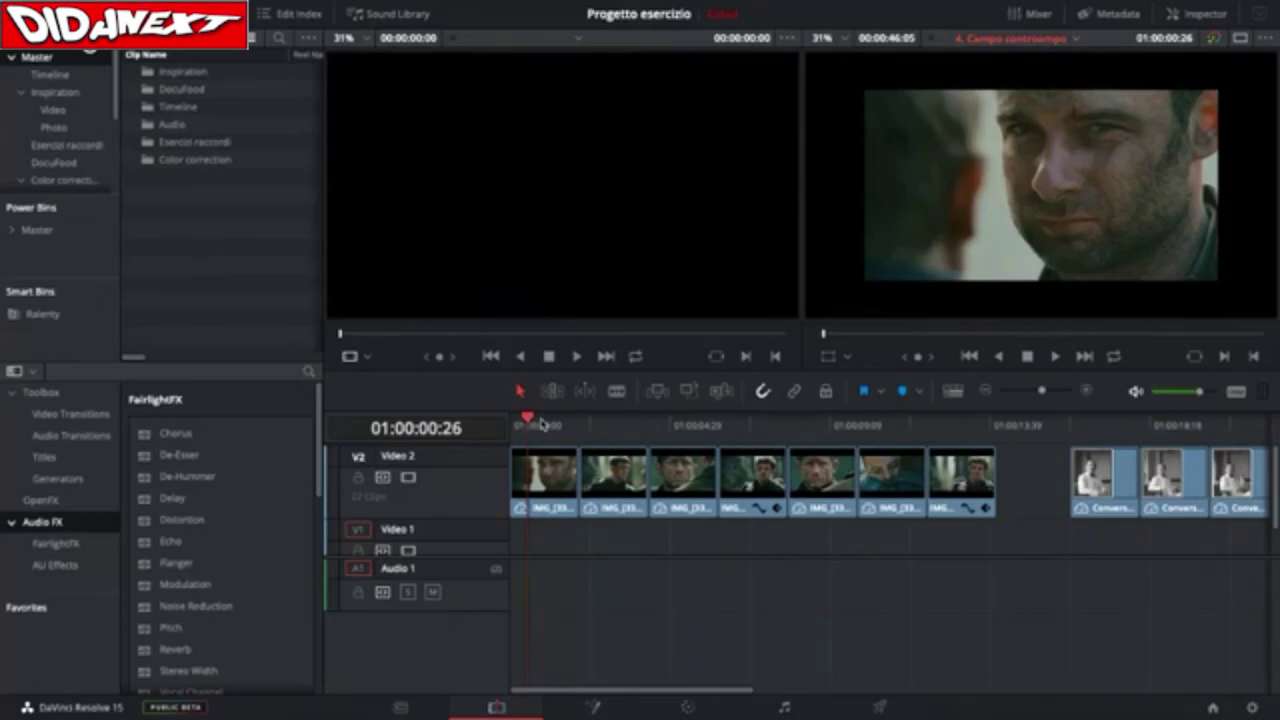
pyautogui.moveTo(527, 418); pyautogui.dragTo(512, 424)
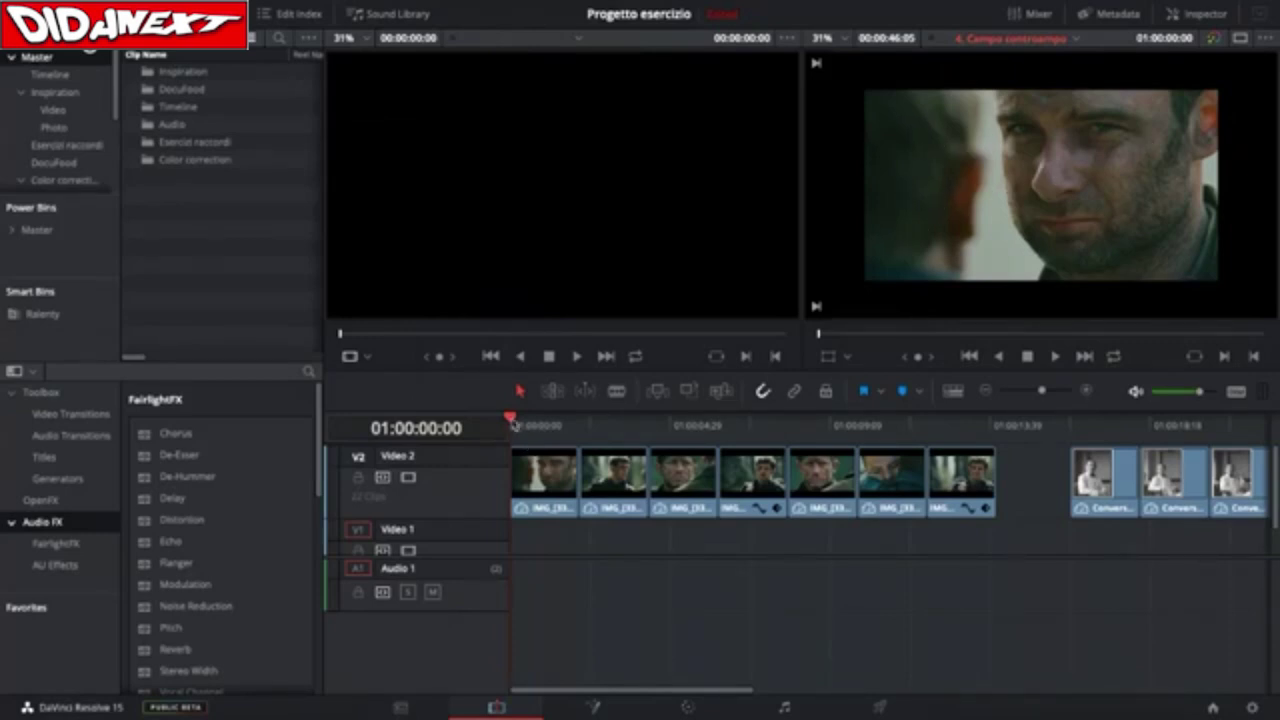
pyautogui.moveTo(522, 424)
pyautogui.mouseDown()
pyautogui.moveTo(620, 424)
pyautogui.moveTo(543, 425)
pyautogui.moveTo(622, 434)
pyautogui.moveTo(531, 452)
pyautogui.moveTo(614, 446)
pyautogui.mouseUp()
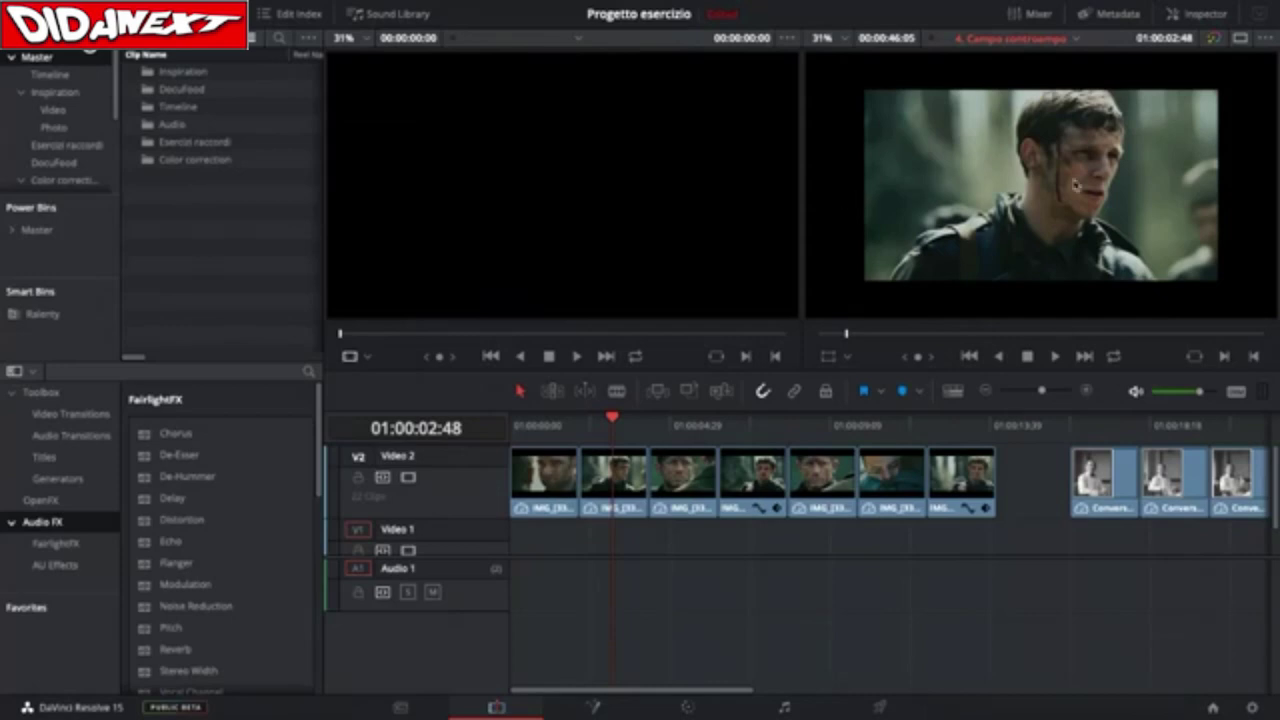
pyautogui.moveTo(611, 420); pyautogui.dragTo(684, 425)
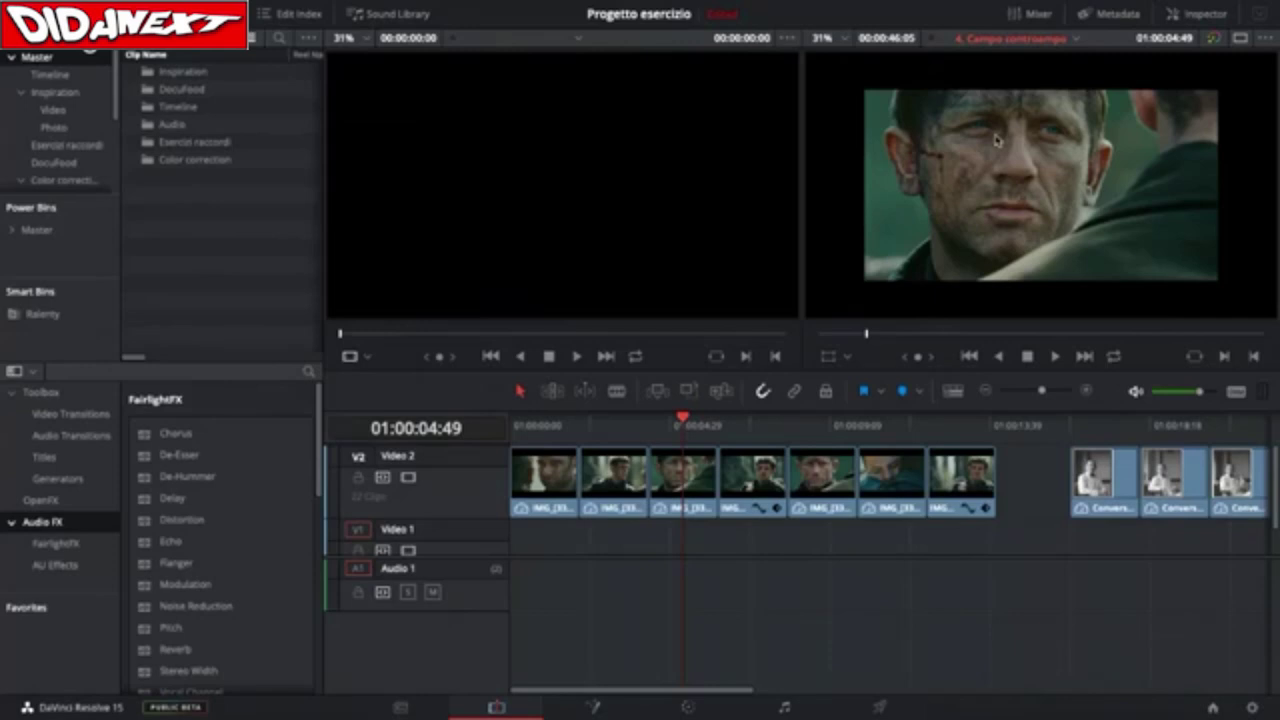
pyautogui.click(683, 418)
pyautogui.moveTo(683, 418); pyautogui.dragTo(760, 424)
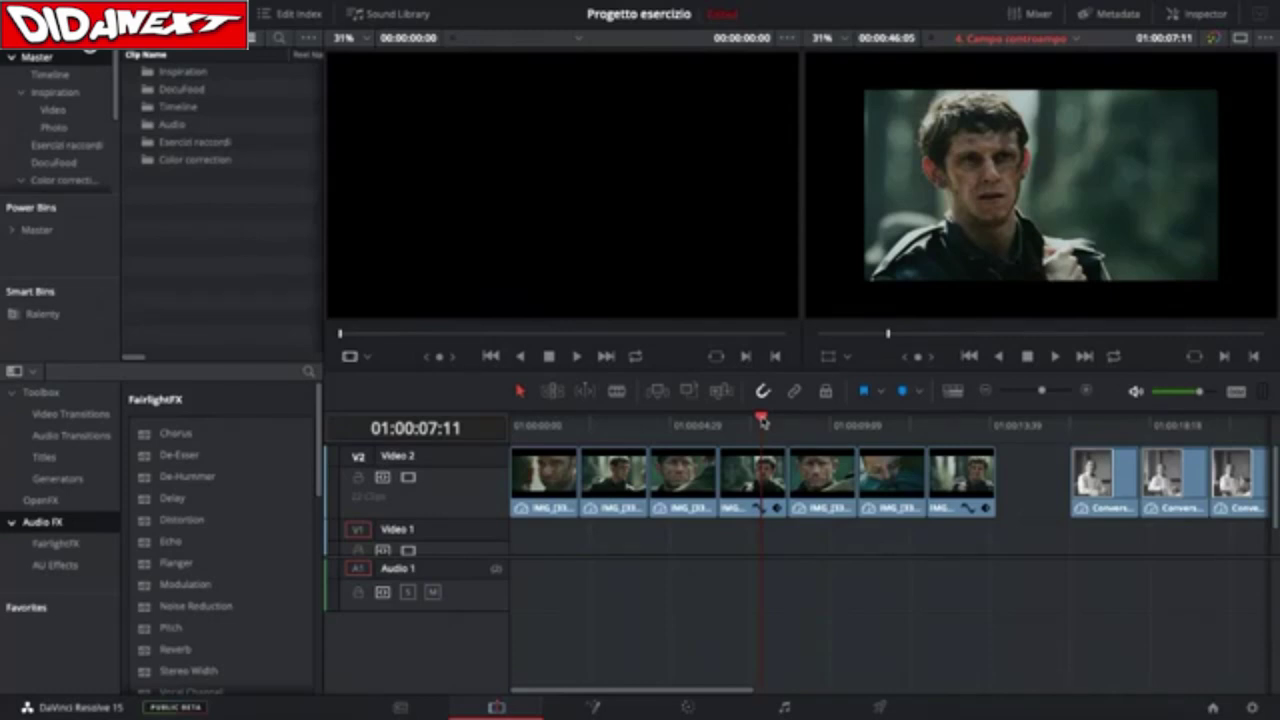
pyautogui.moveTo(763, 421); pyautogui.dragTo(963, 423)
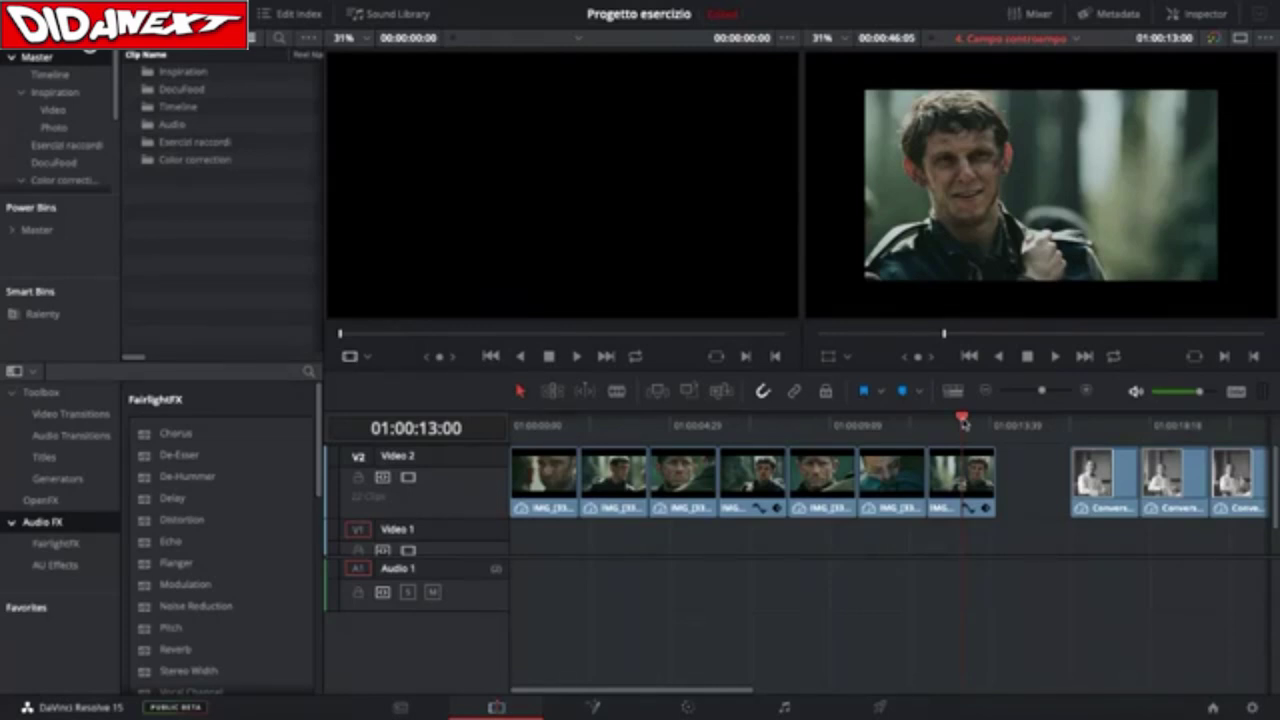
# Go back to the beginning of the still sequence and select the second clip on the Video 2 track
pyautogui.moveTo(964, 424); pyautogui.dragTo(553, 424)
pyautogui.moveTo(556, 470); pyautogui.dragTo(616, 465)
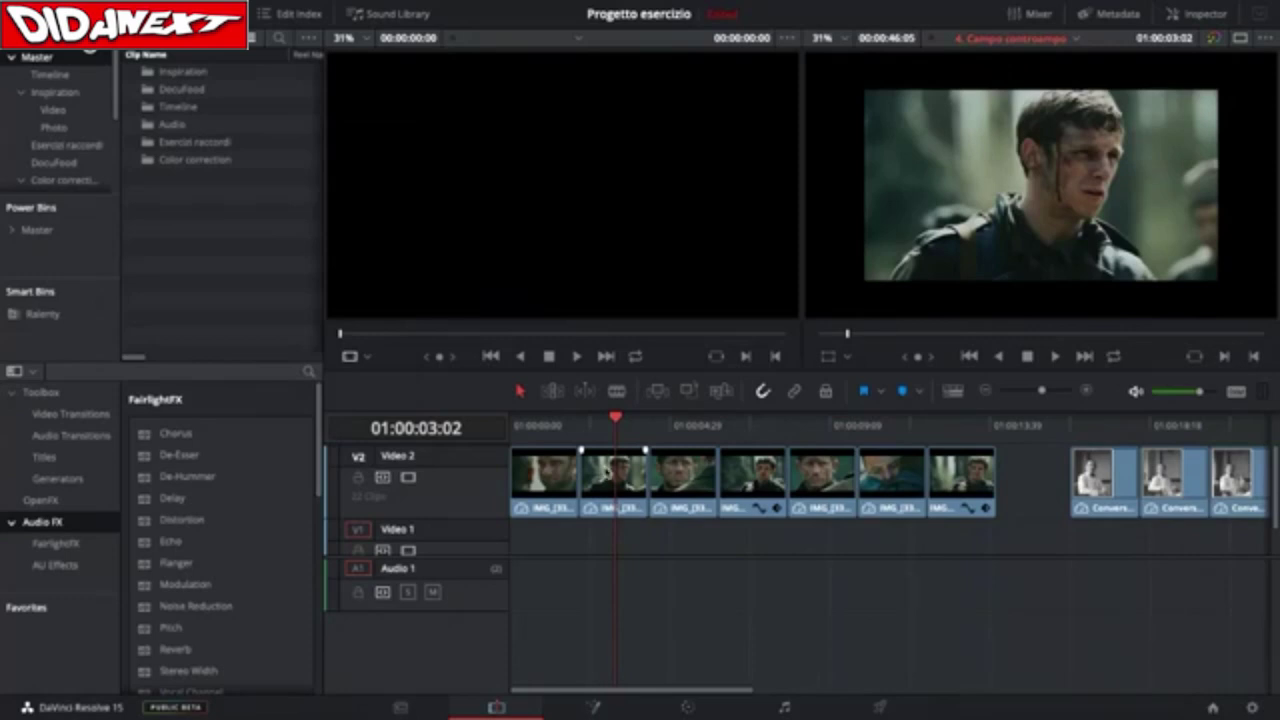
pyautogui.click(608, 472)
# Compare the young soldier's framing and gaze in the second still with the embrace and final stills of the sequence
pyautogui.moveTo(561, 418); pyautogui.dragTo(975, 436)
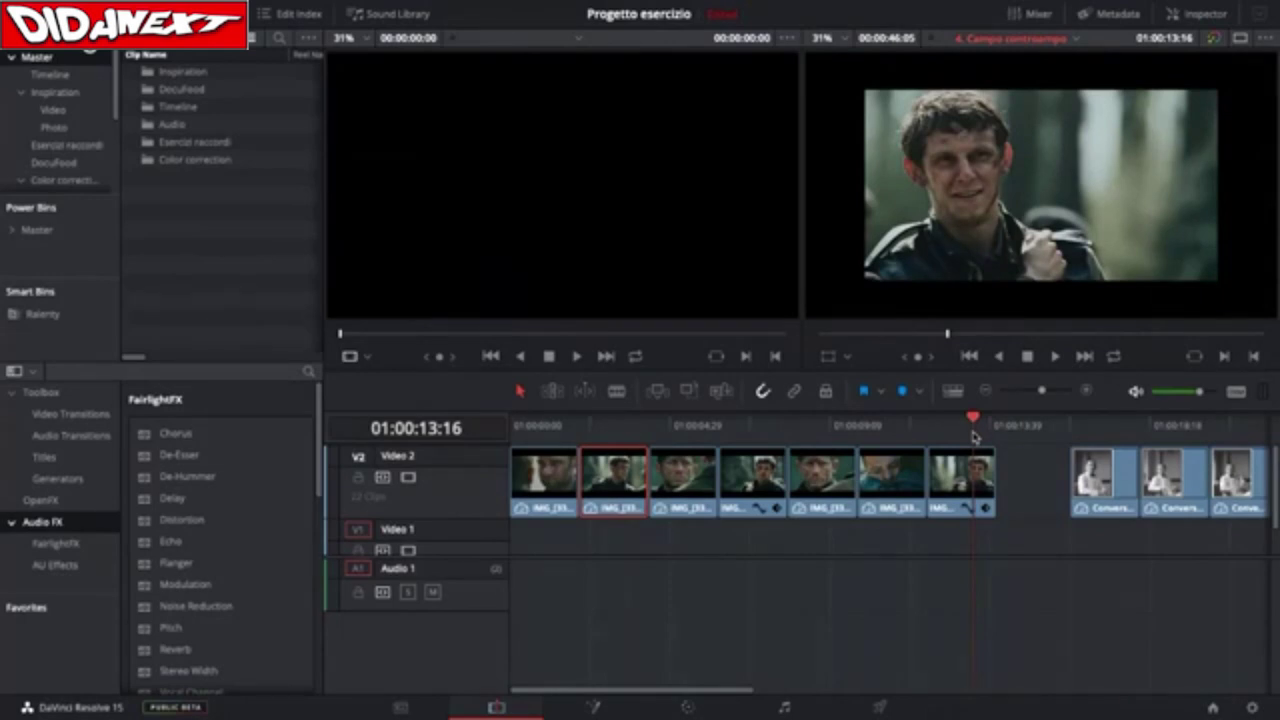
pyautogui.moveTo(975, 436); pyautogui.dragTo(898, 444)
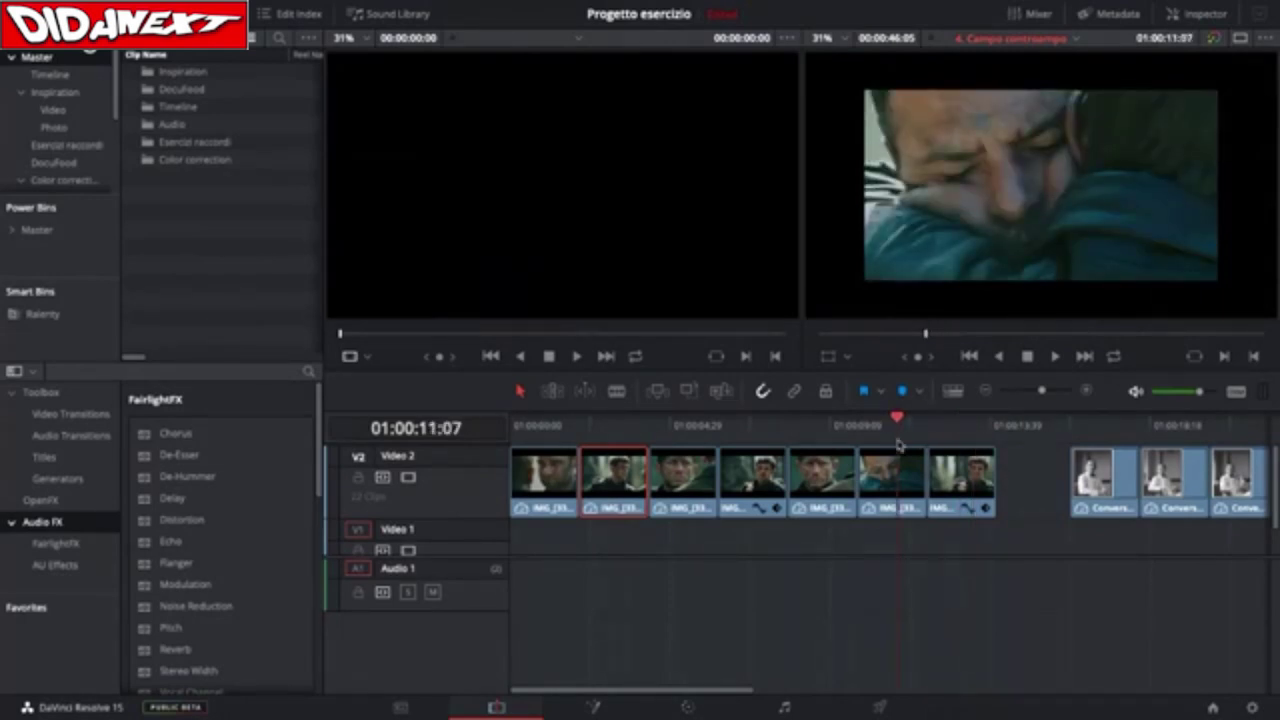
pyautogui.moveTo(898, 444); pyautogui.dragTo(597, 452)
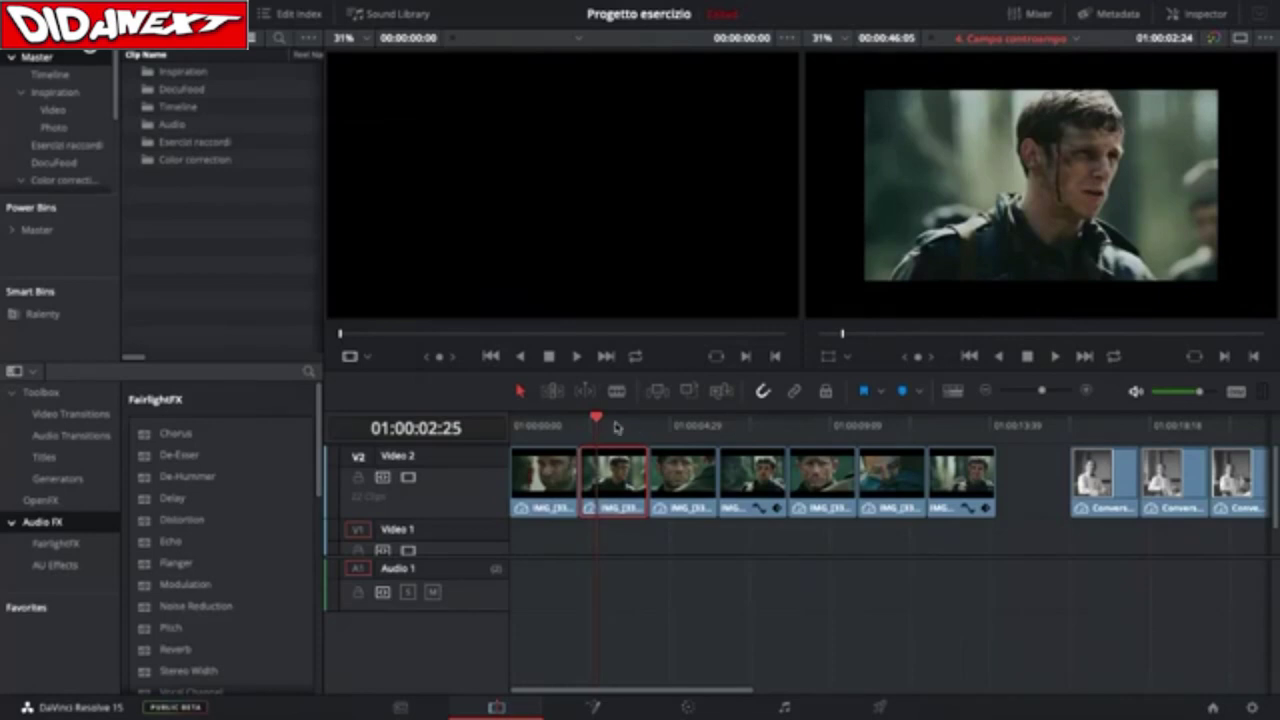
pyautogui.click(613, 420)
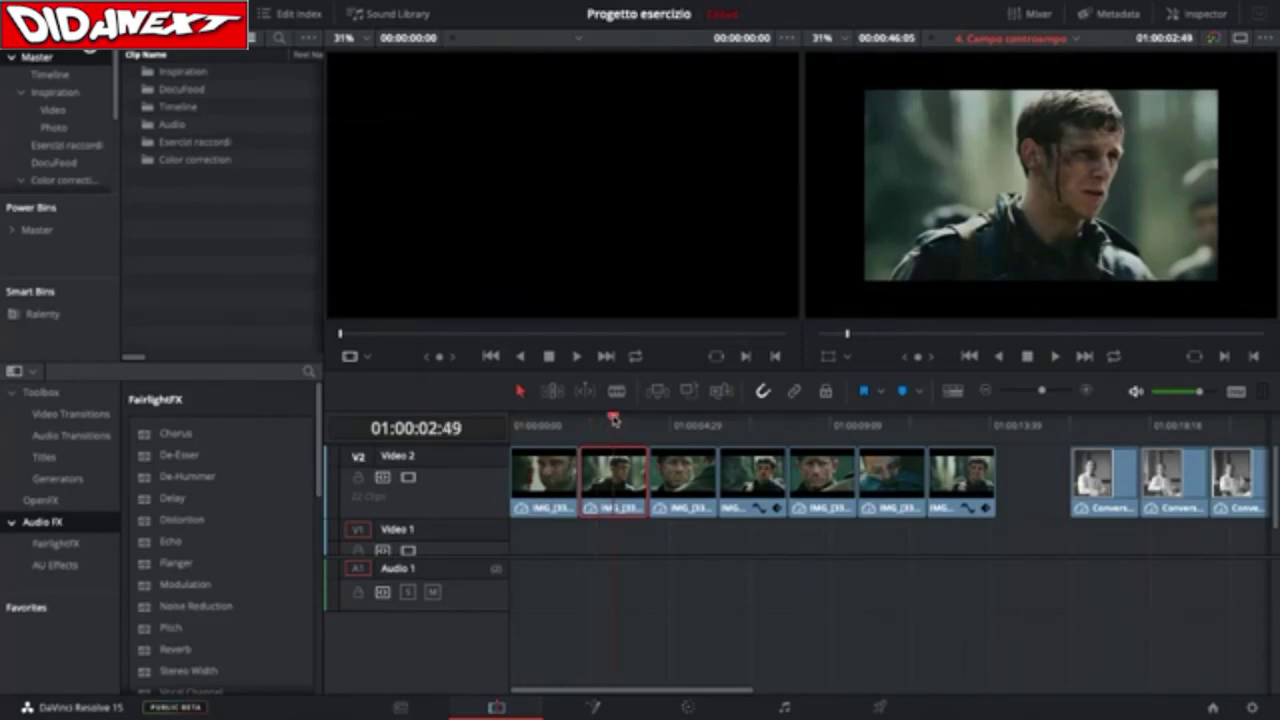
pyautogui.click(753, 421)
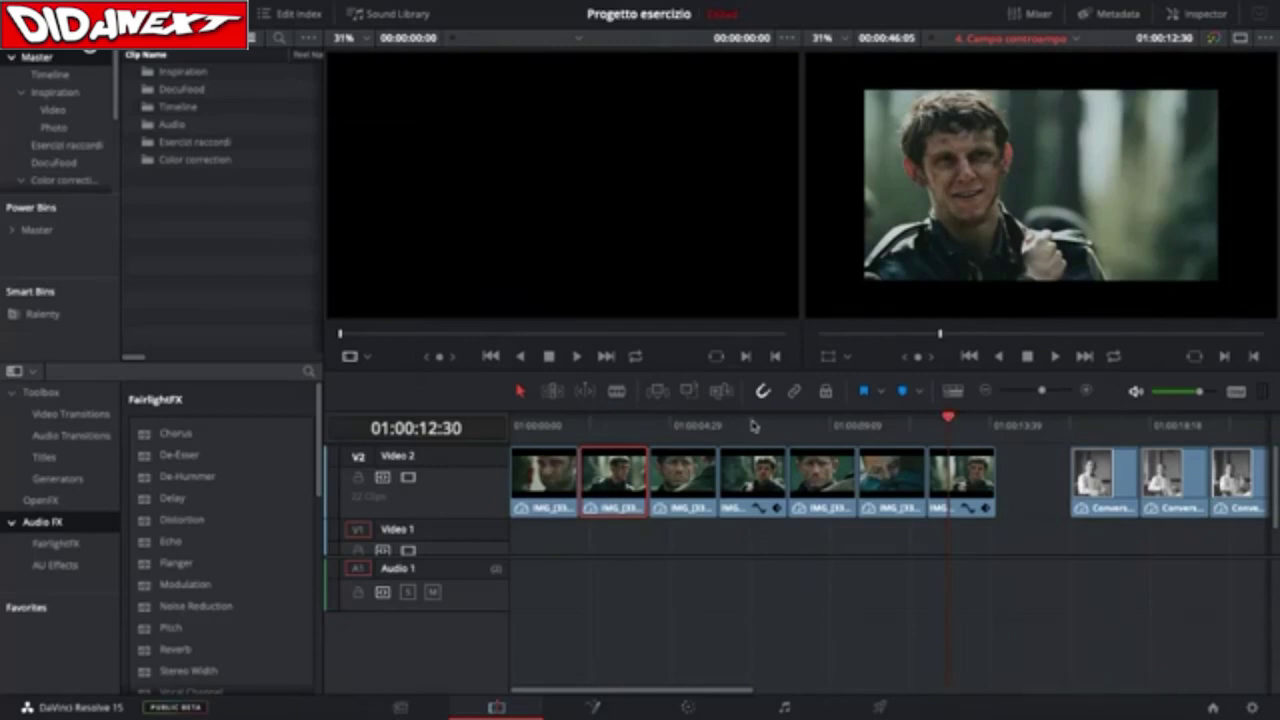
# Park the playhead on the second clip at 01:00:03:11, show the full-height Inspector and flip the clip horizontally
pyautogui.click(622, 421)
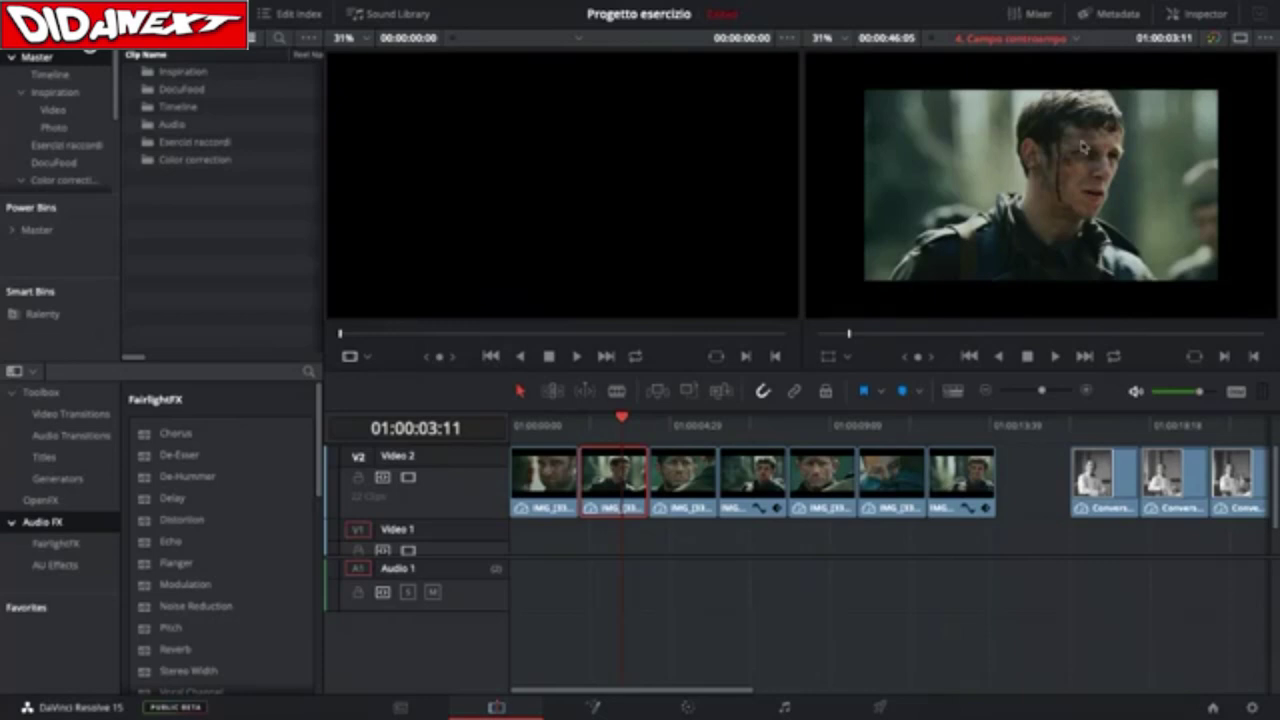
pyautogui.click(1187, 22)
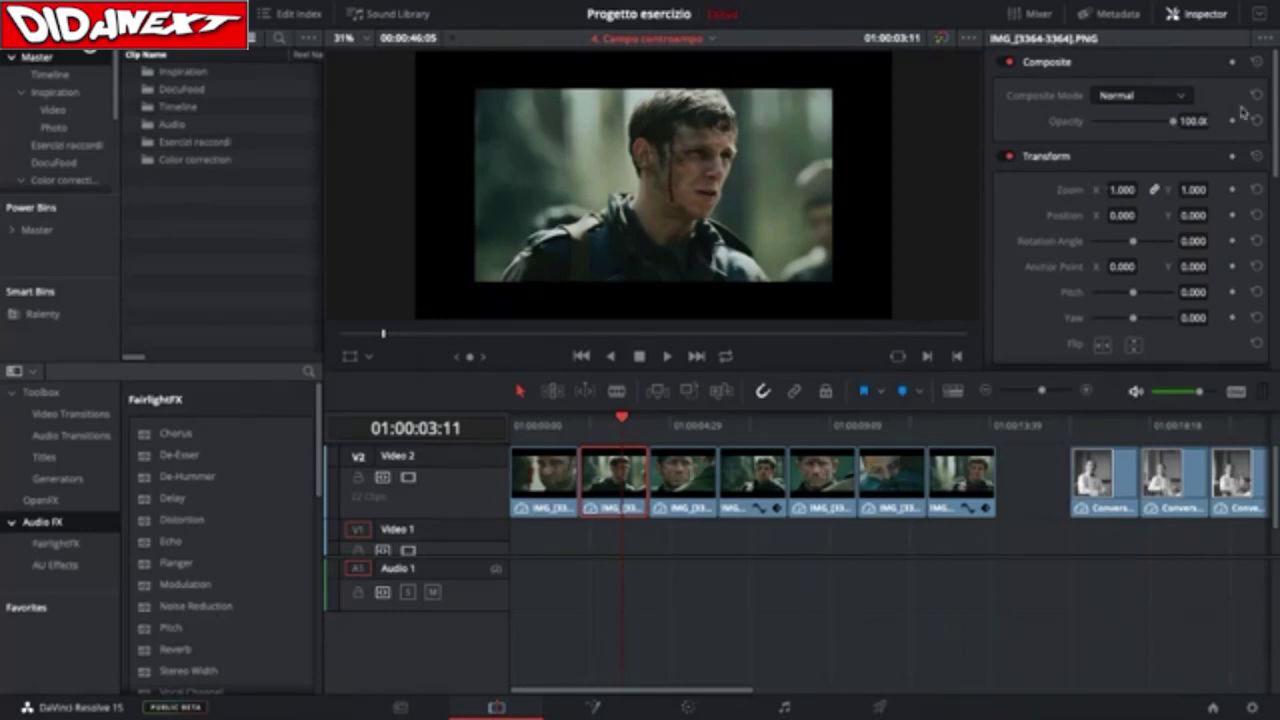
pyautogui.click(1260, 14)
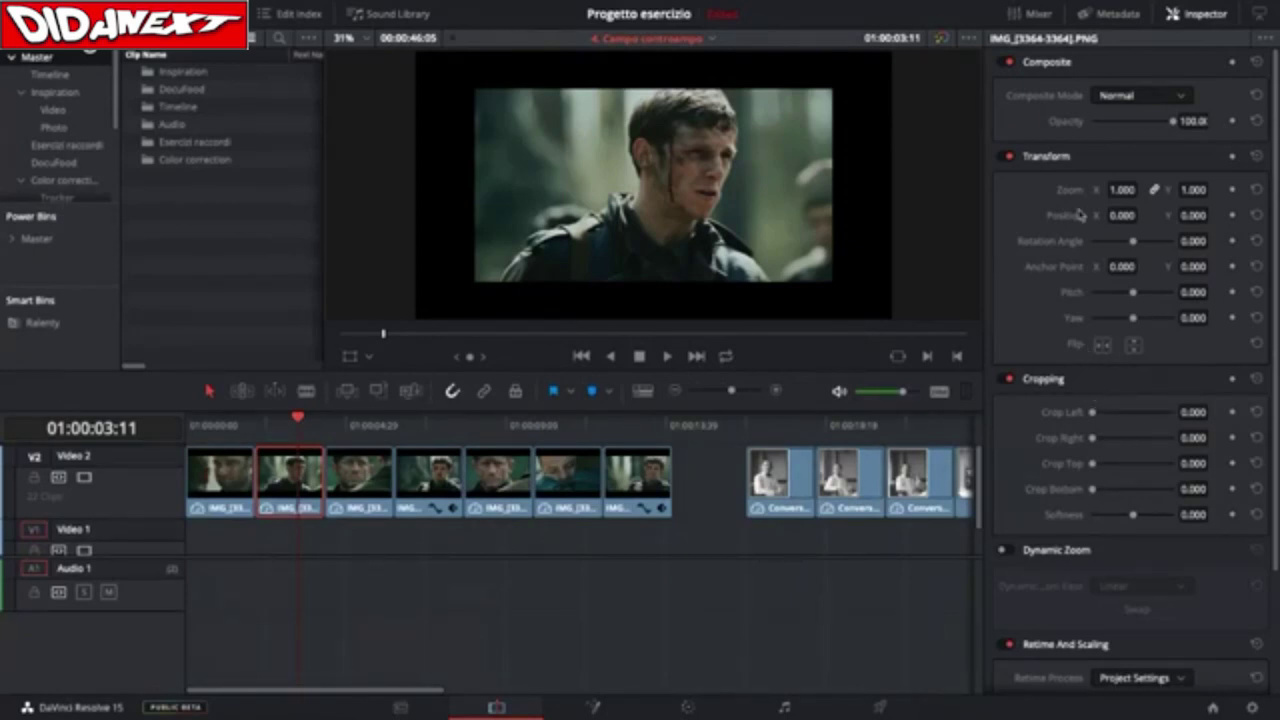
pyautogui.click(1101, 346)
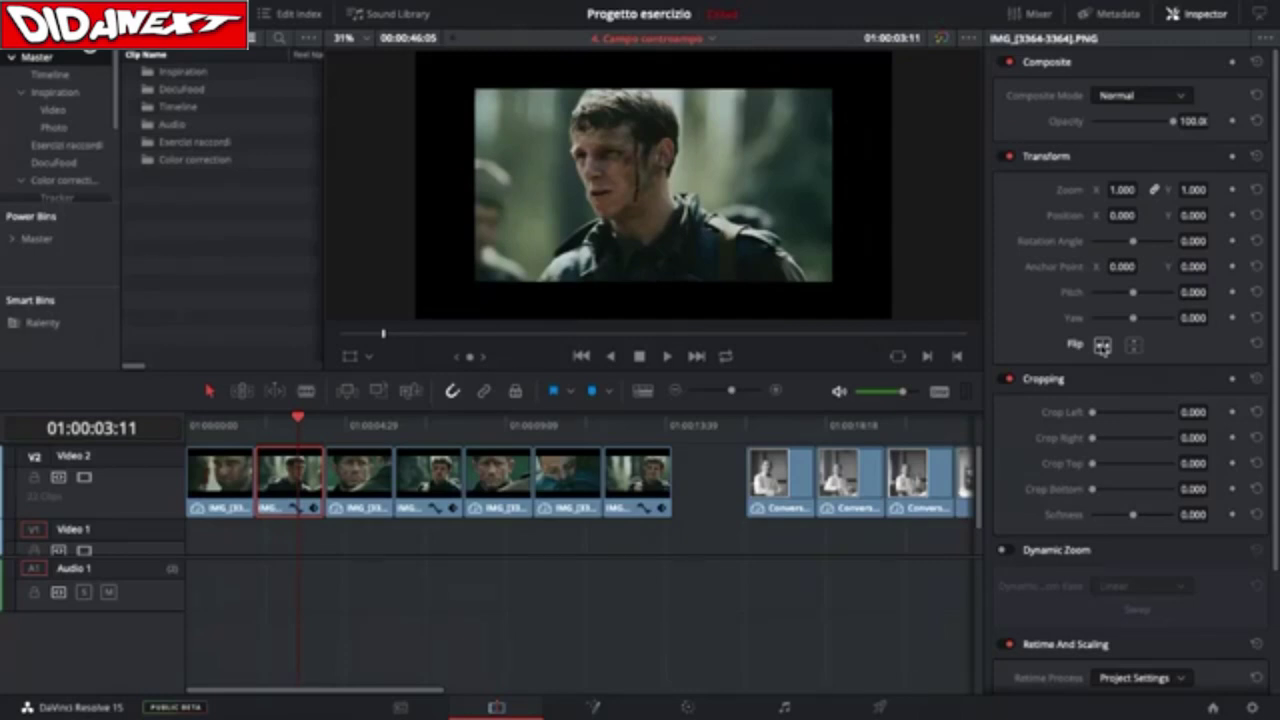
# Toggle the second clip's horizontal flip off and back on, comparing the young soldier's gaze with the first still
pyautogui.click(1101, 345)
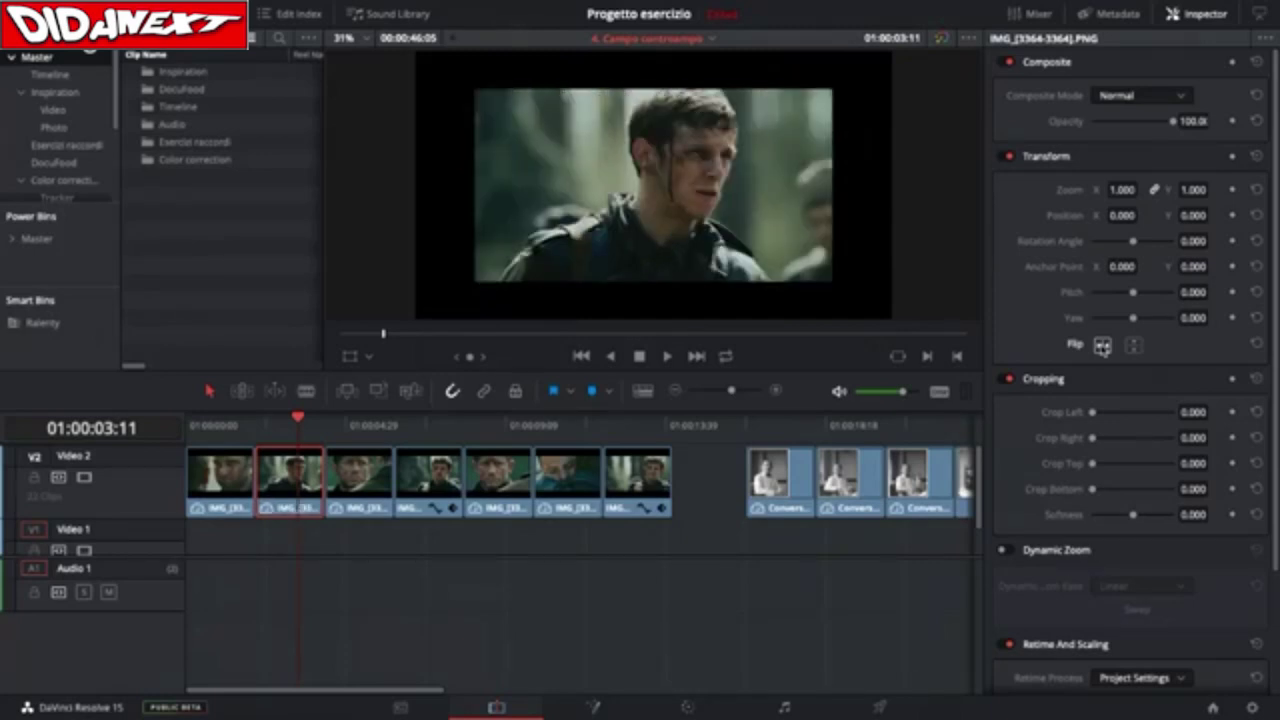
pyautogui.click(1101, 346)
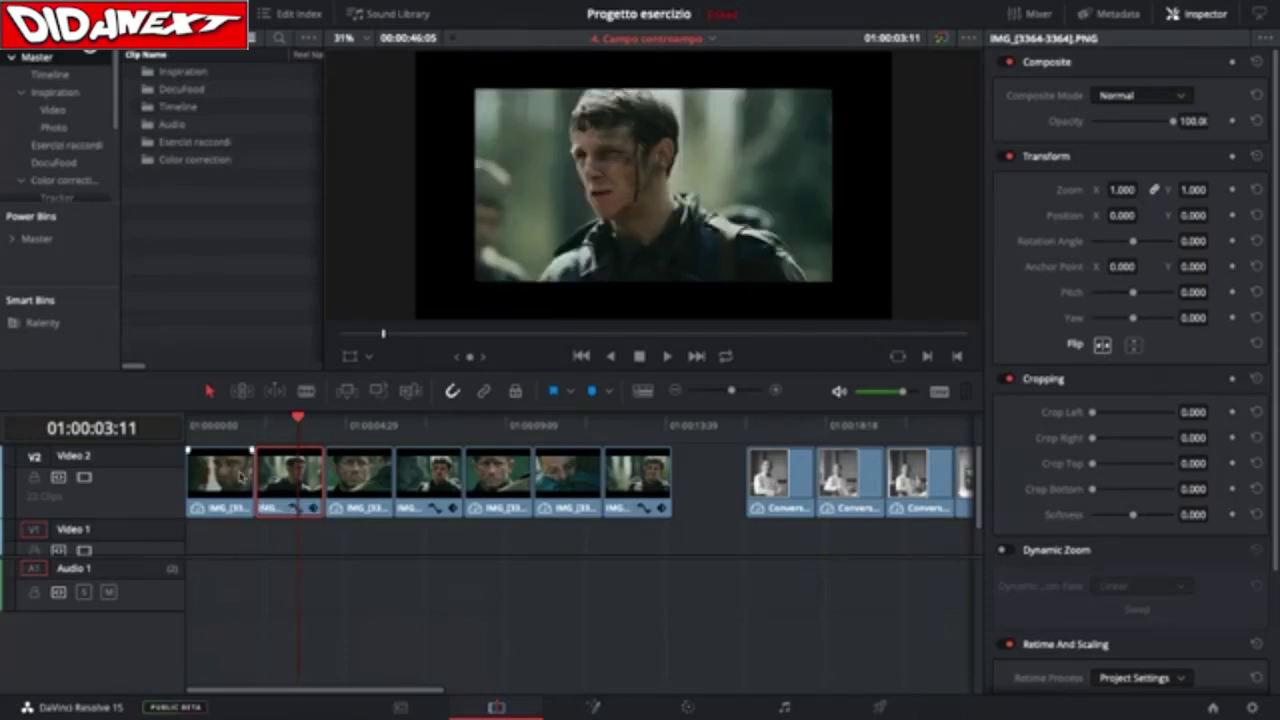
pyautogui.click(201, 424)
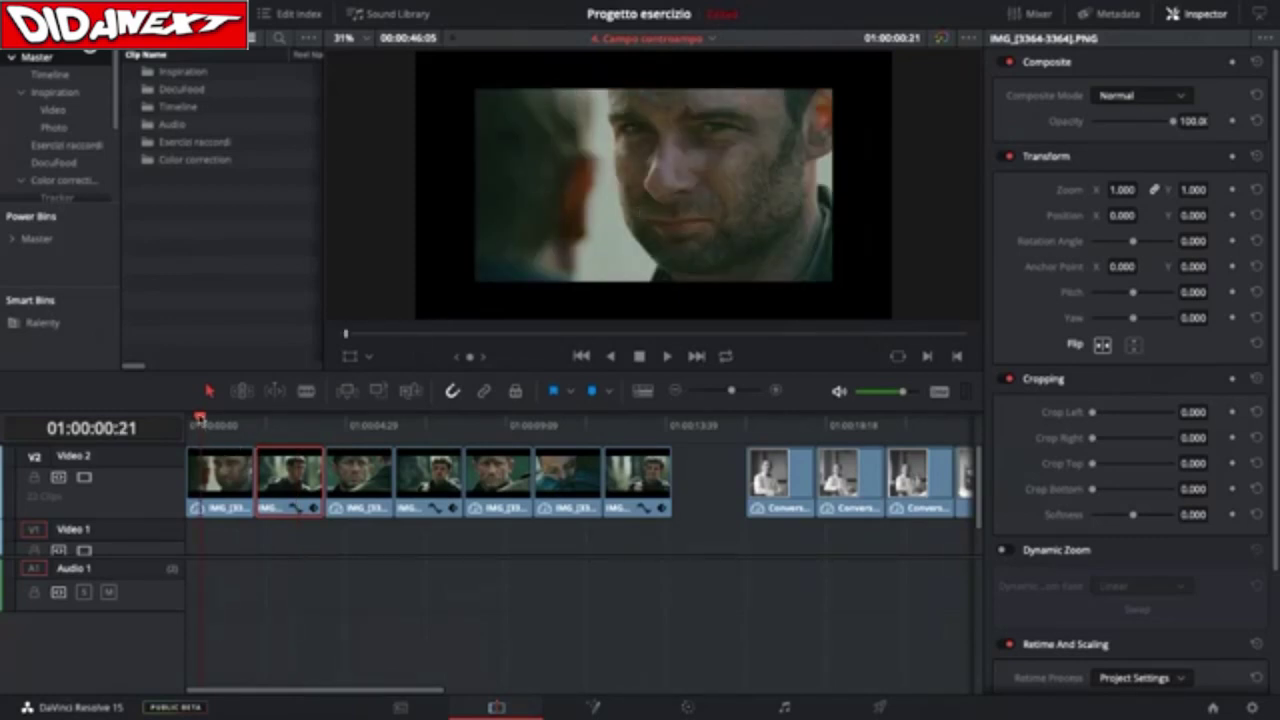
pyautogui.moveTo(194, 422); pyautogui.dragTo(288, 421)
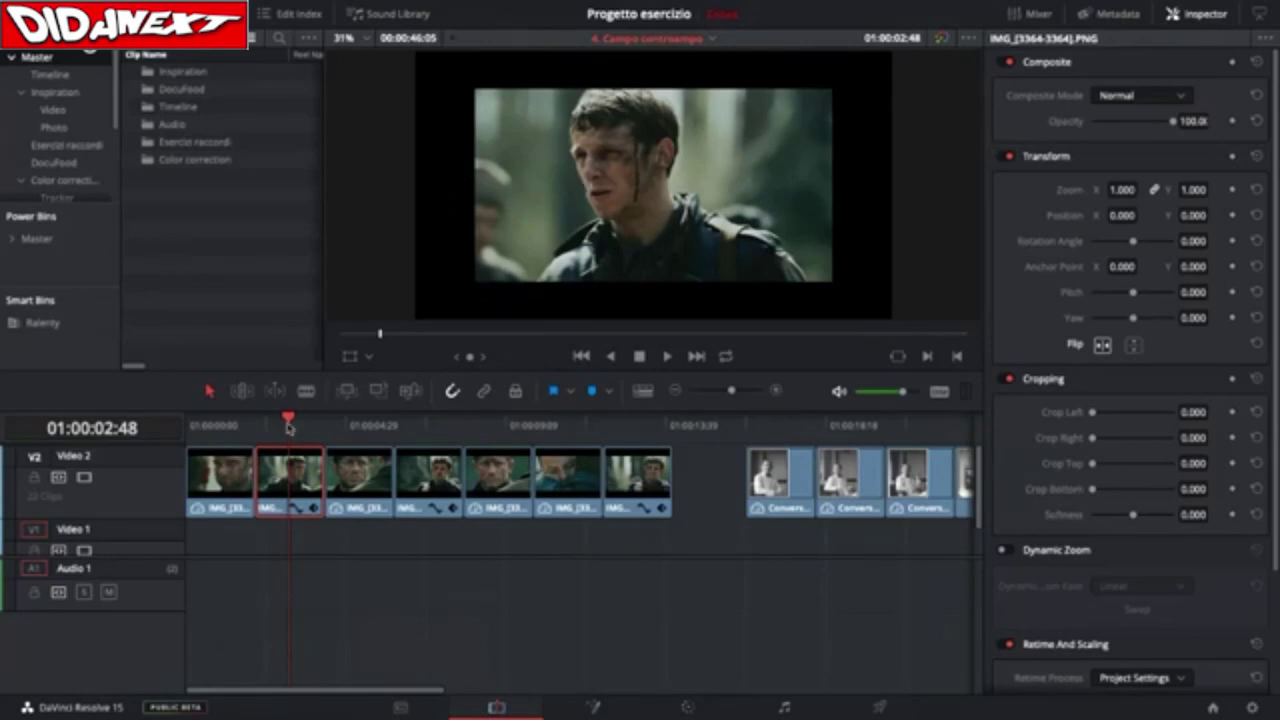
pyautogui.moveTo(287, 421); pyautogui.dragTo(213, 433)
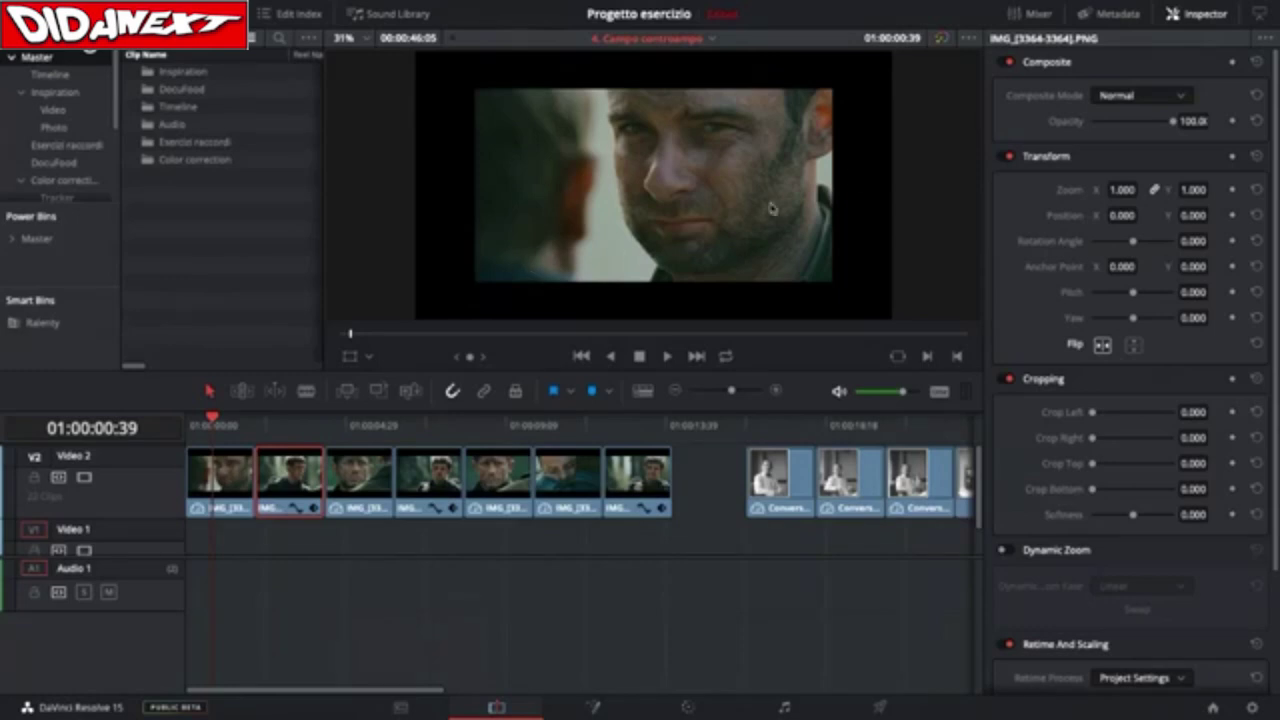
pyautogui.moveTo(212, 418); pyautogui.dragTo(297, 425)
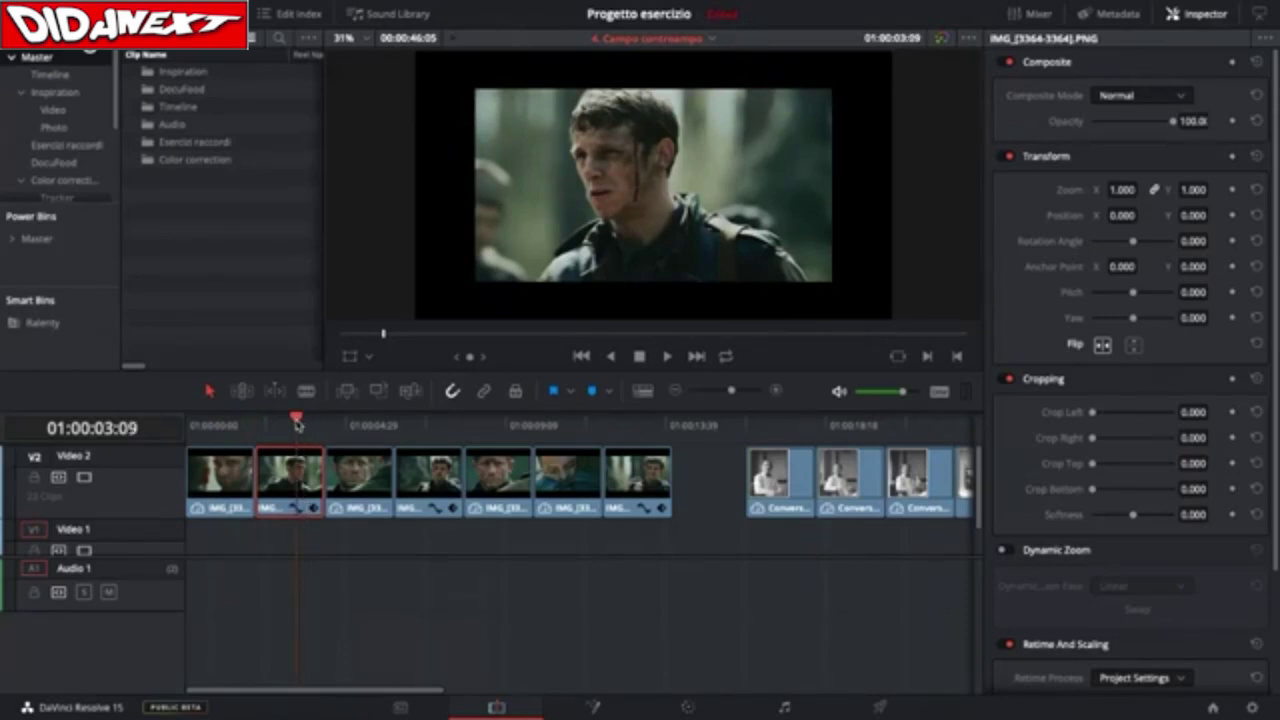
# Park the playhead on the fourth still at 01:00:07:08 and remove the clip's horizontal flip
pyautogui.moveTo(297, 425); pyautogui.dragTo(436, 420)
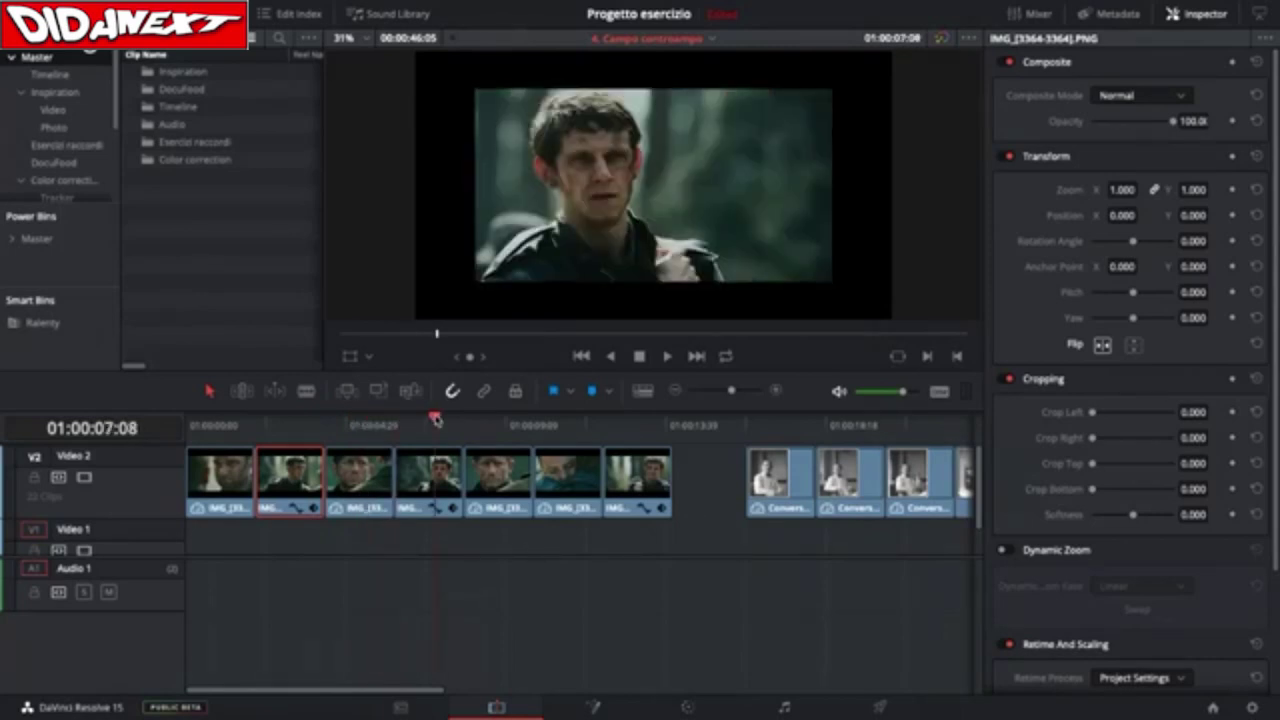
pyautogui.click(447, 480)
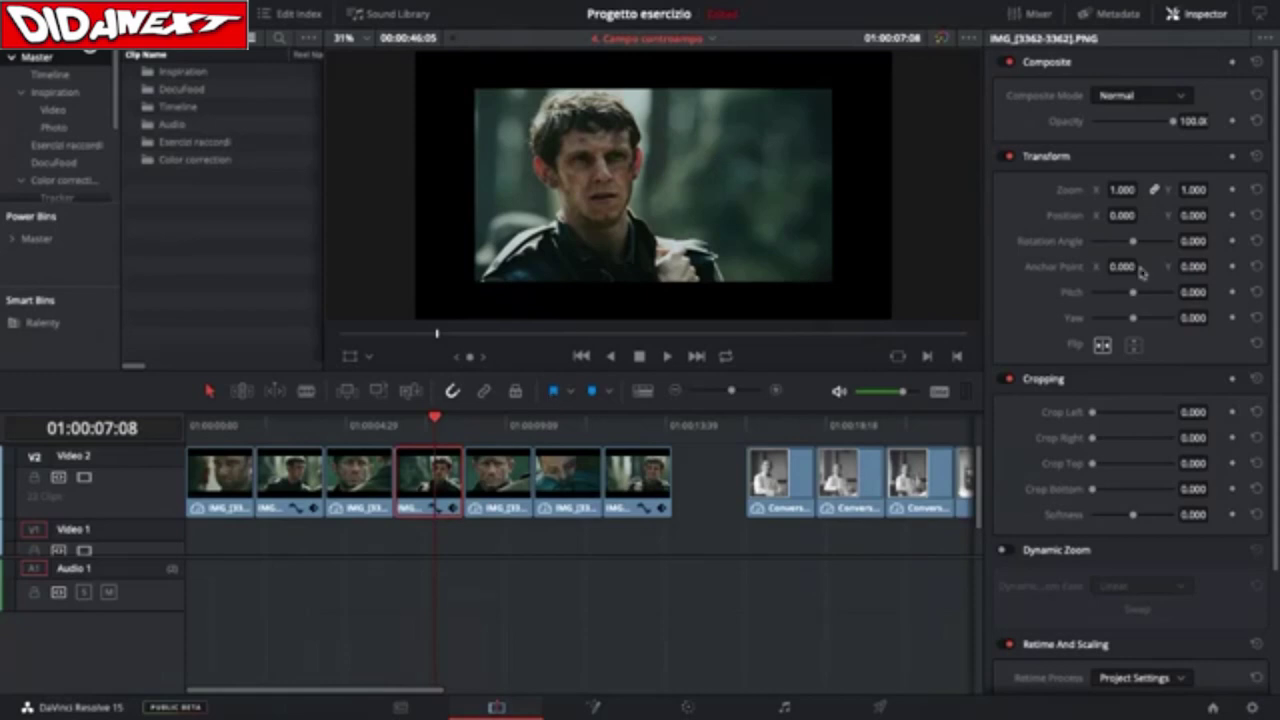
pyautogui.click(1102, 346)
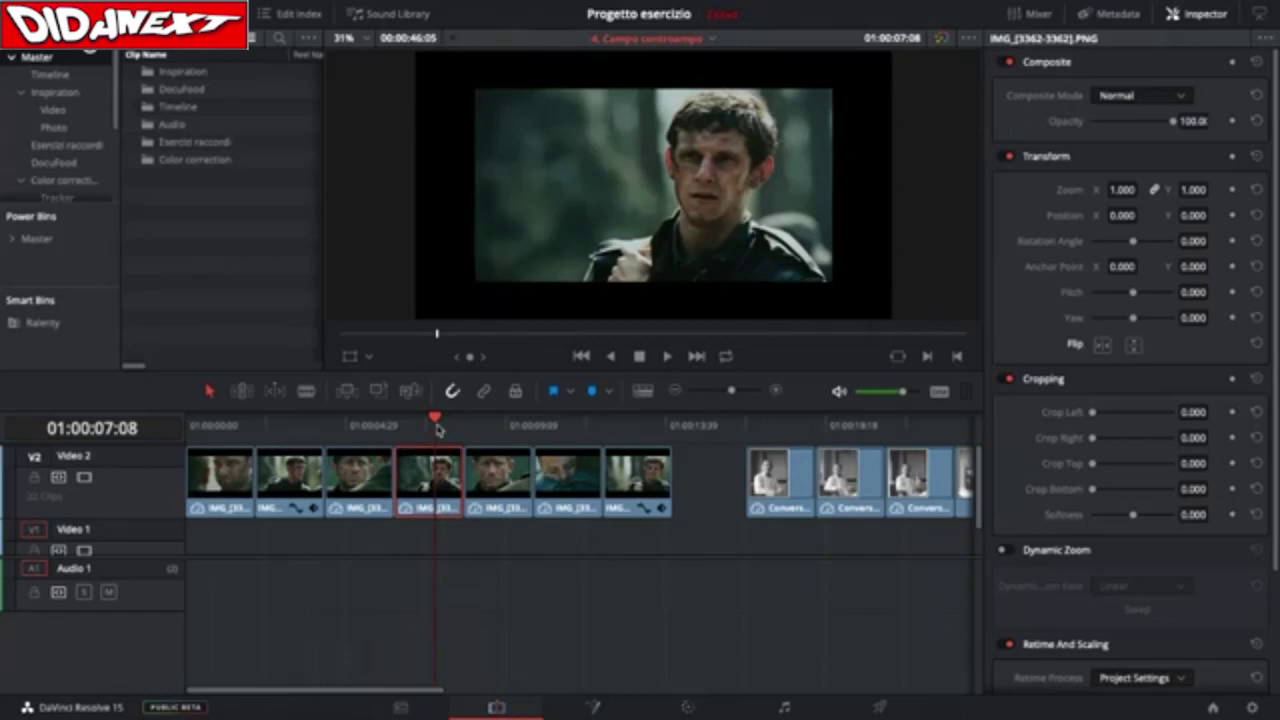
# Select the final still of the seven-clip sequence, with the playhead on it, and remove its horizontal flip
pyautogui.moveTo(435, 420); pyautogui.dragTo(641, 438)
pyautogui.click(648, 476)
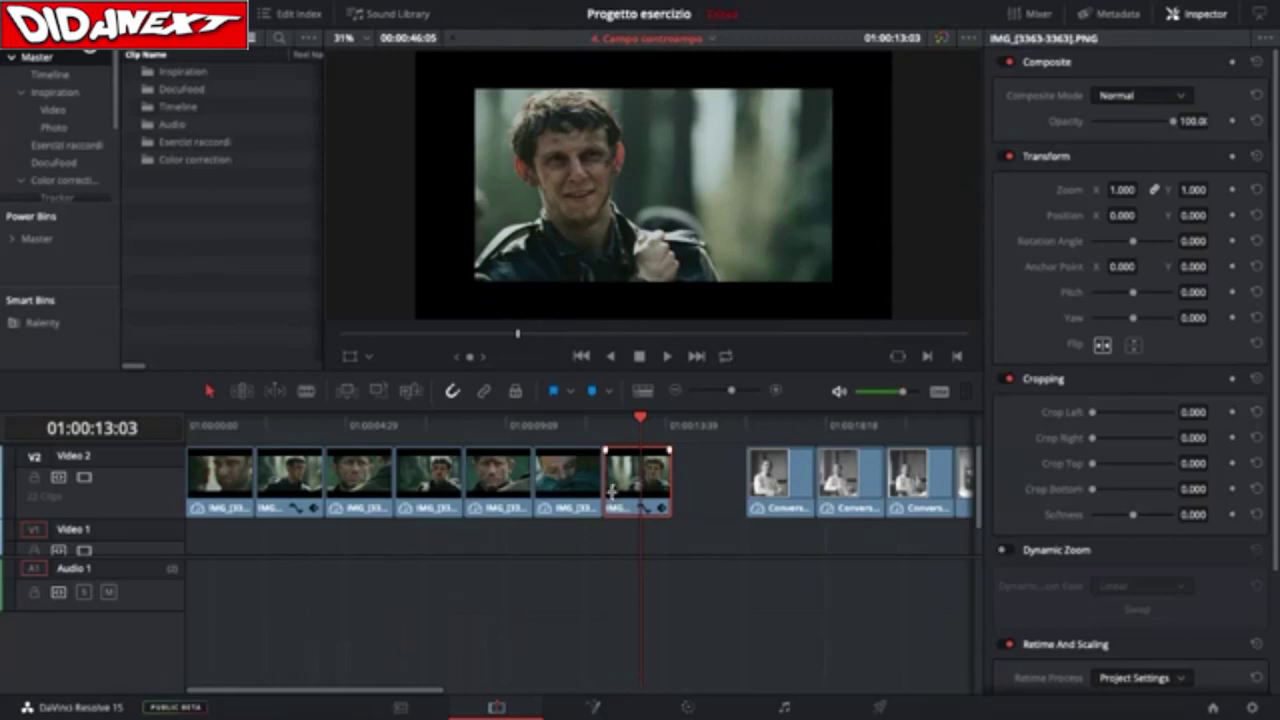
pyautogui.moveTo(640, 422)
pyautogui.mouseDown()
pyautogui.moveTo(570, 434)
pyautogui.moveTo(641, 431)
pyautogui.mouseUp()
pyautogui.click(1102, 346)
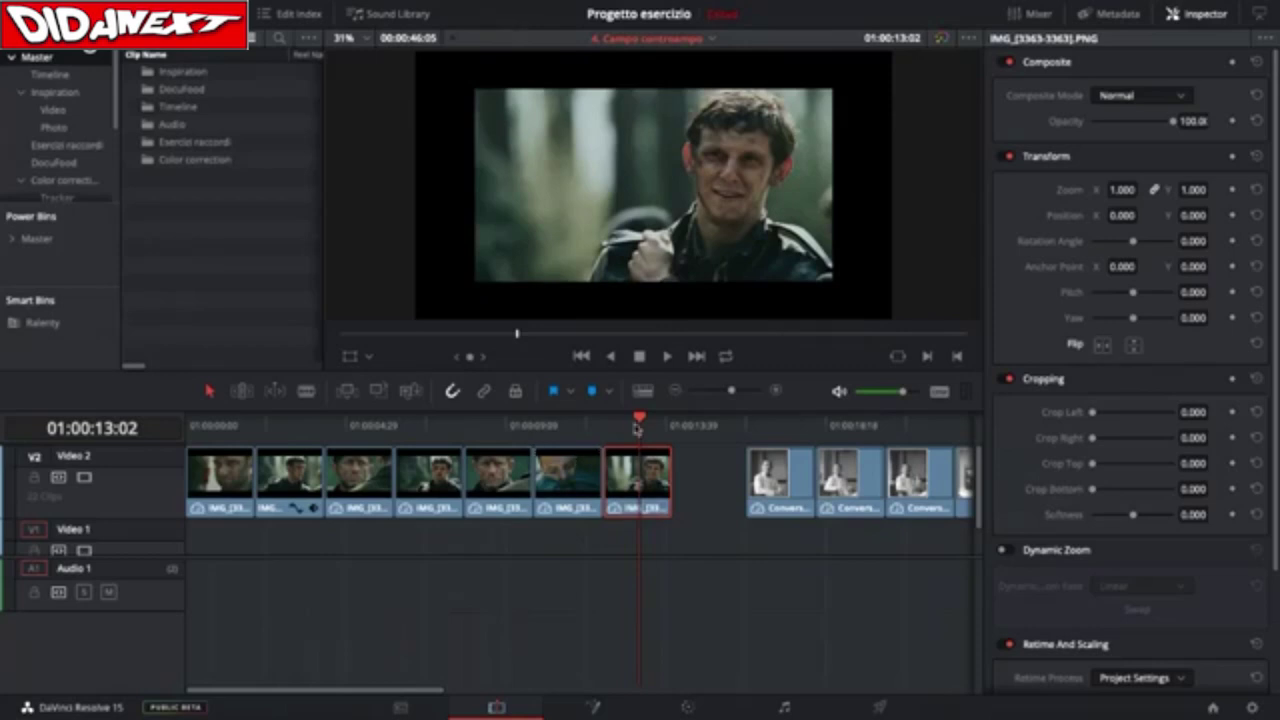
# Scrub the seven stills from the start, then revisit the fourth and embrace stills to compare gaze directions
pyautogui.moveTo(640, 420); pyautogui.dragTo(185, 419)
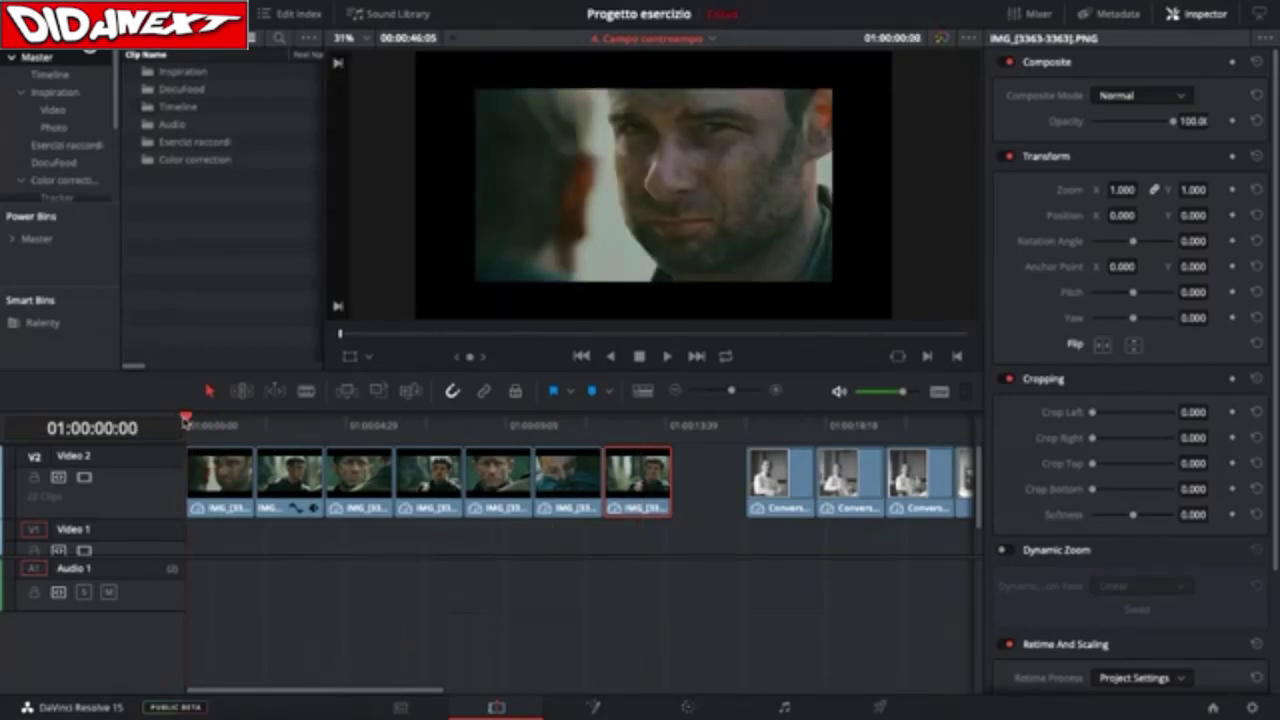
pyautogui.moveTo(198, 424); pyautogui.dragTo(626, 419)
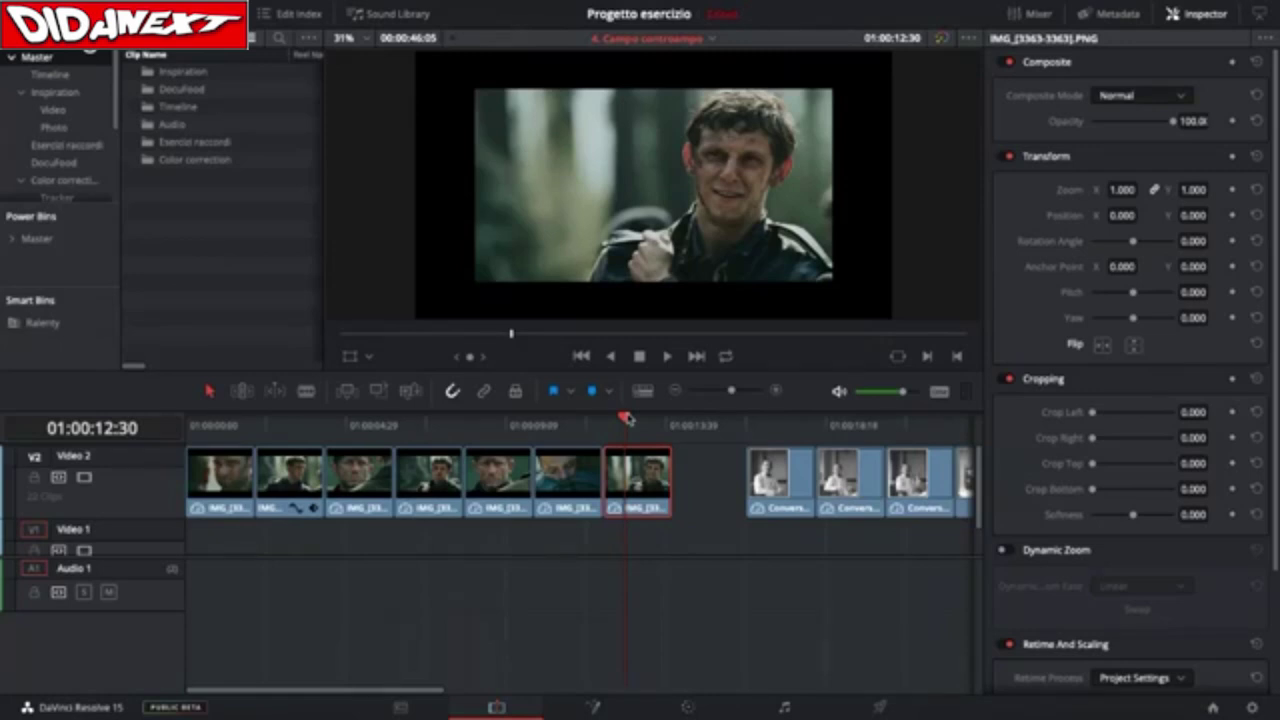
pyautogui.moveTo(626, 418); pyautogui.dragTo(421, 441)
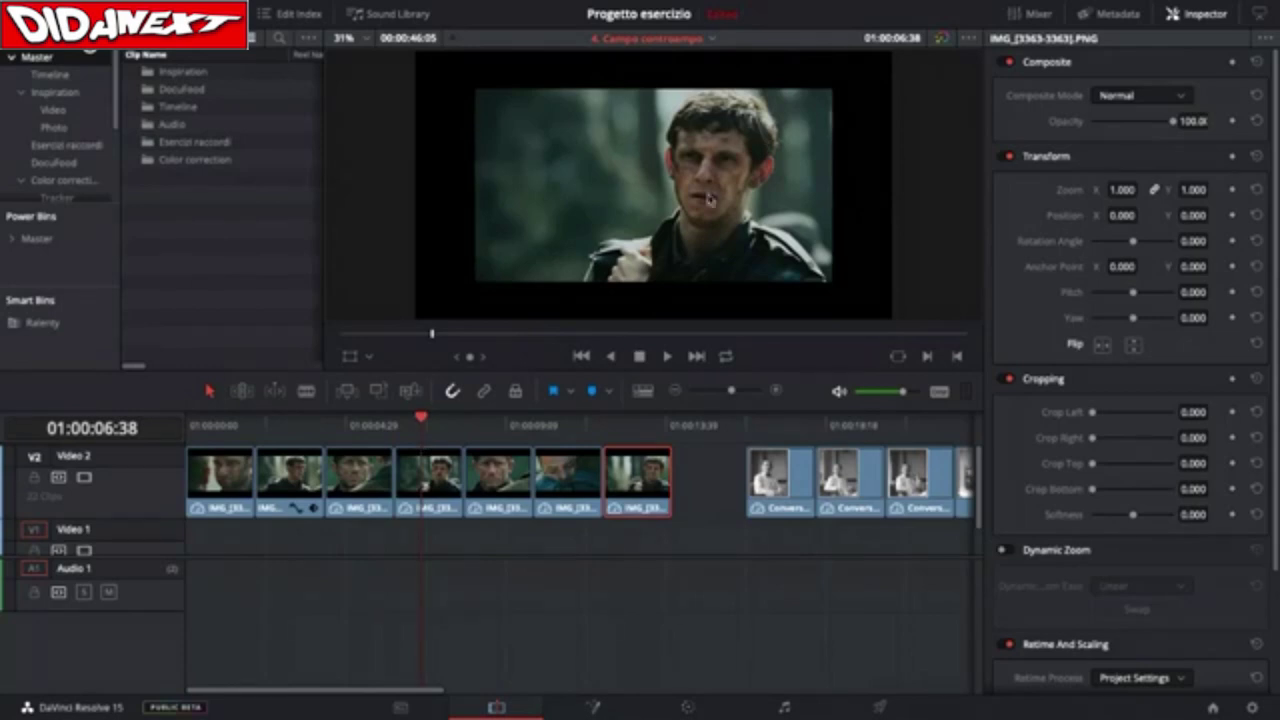
pyautogui.moveTo(421, 421); pyautogui.dragTo(572, 428)
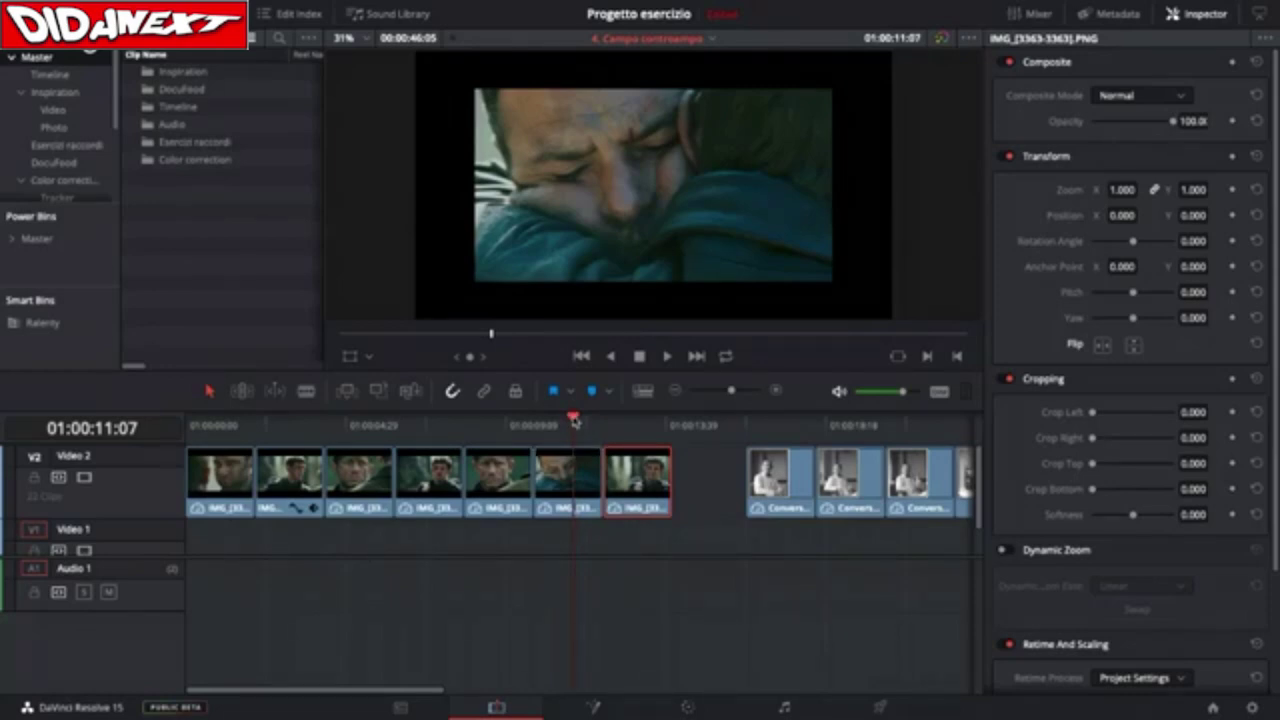
# Go back to 01:00:00:00 and examine the characters' positions and gazes from the first still up to the fifth
pyautogui.moveTo(575, 421); pyautogui.dragTo(223, 418)
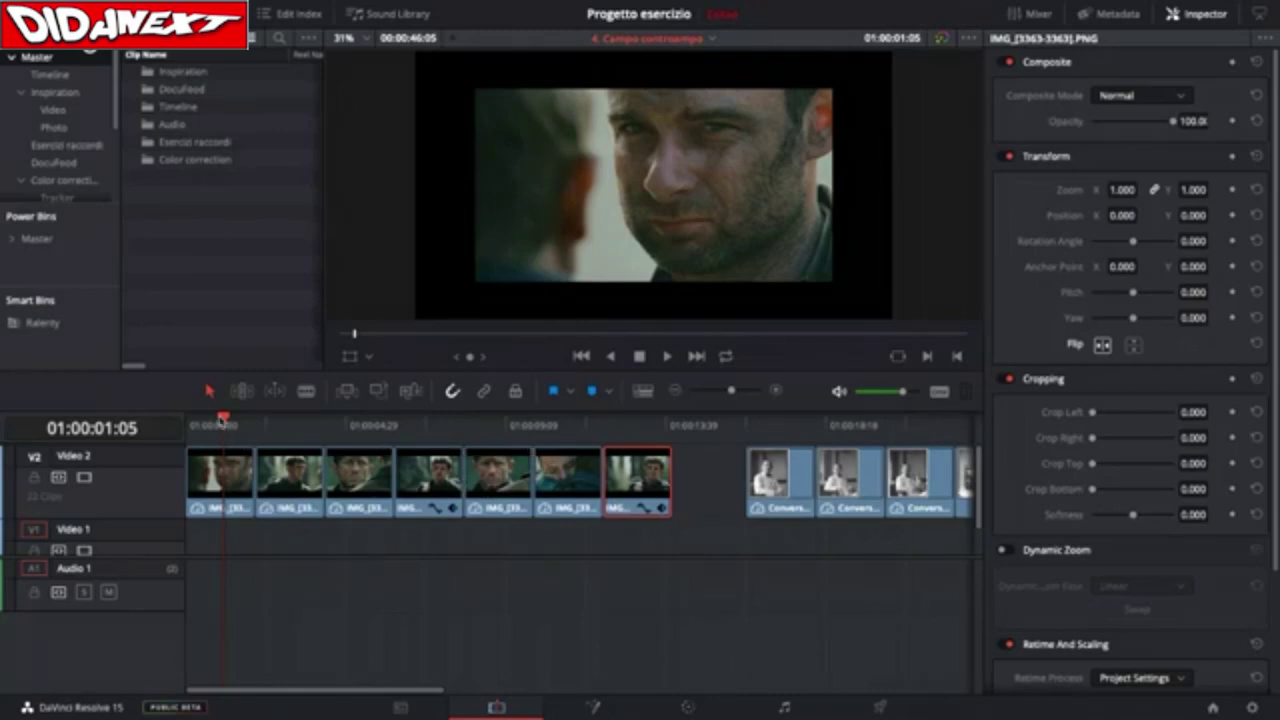
pyautogui.moveTo(223, 421); pyautogui.dragTo(190, 432)
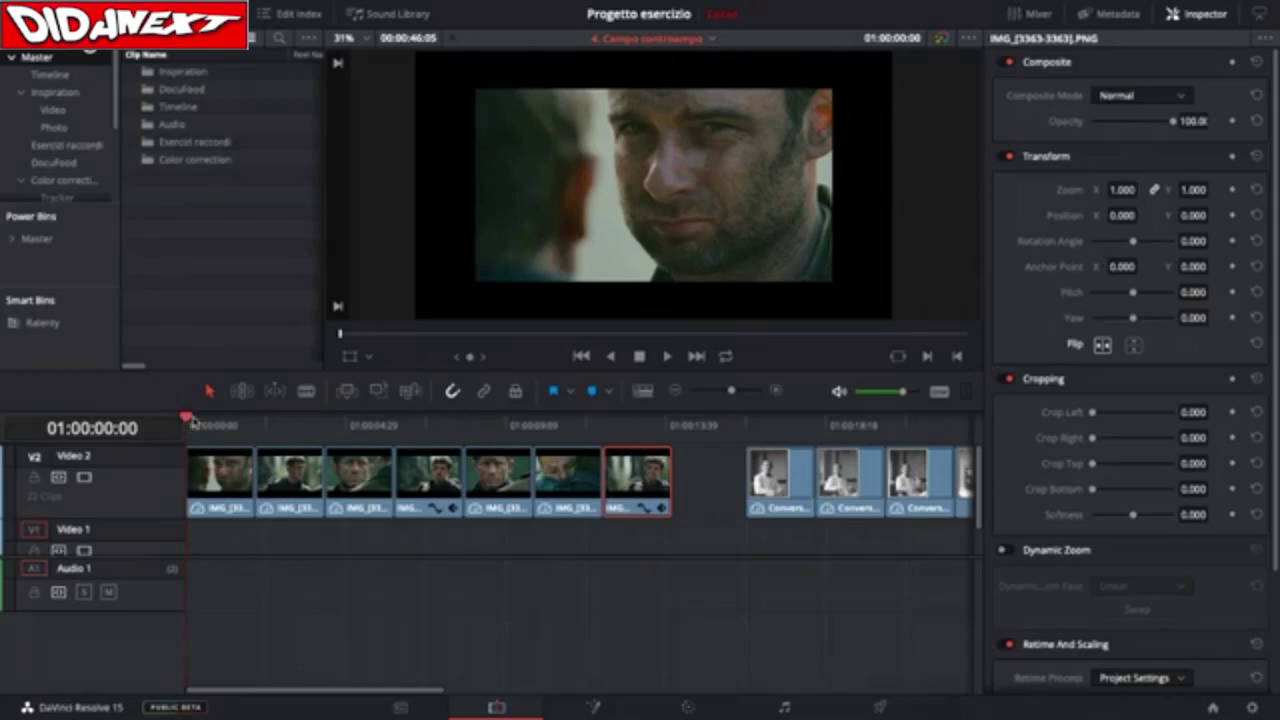
pyautogui.moveTo(193, 420); pyautogui.dragTo(359, 420)
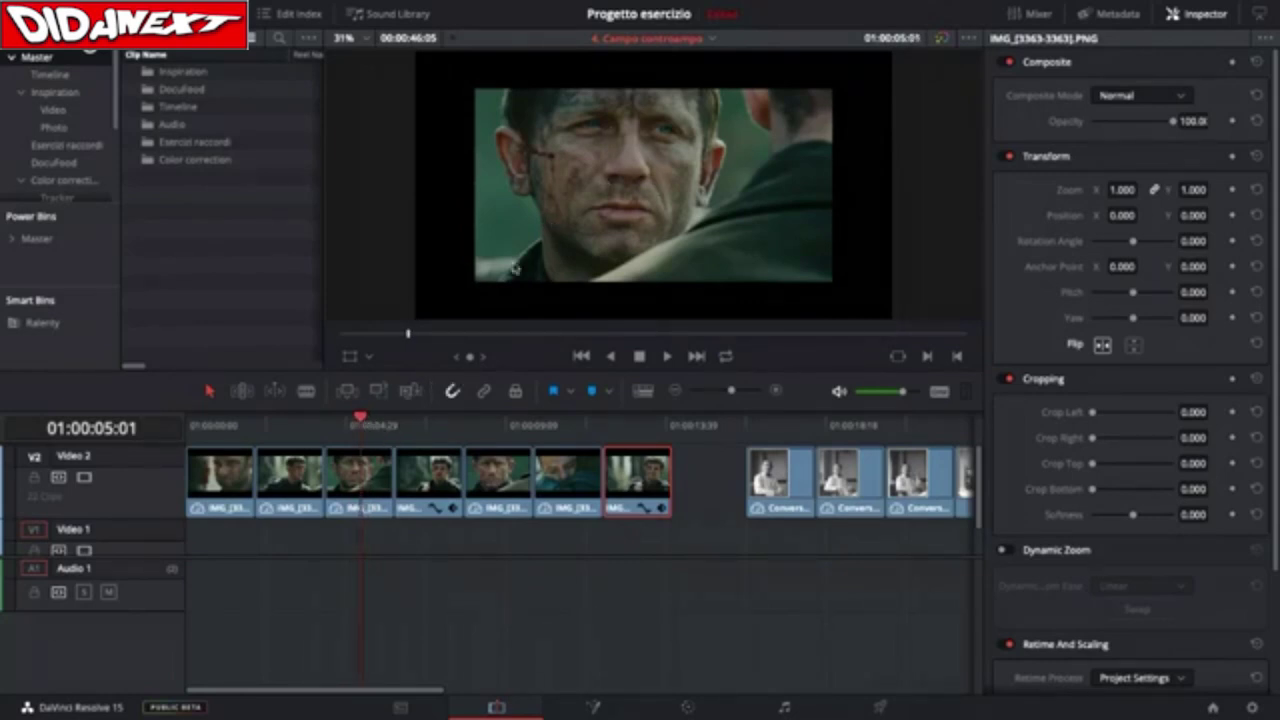
pyautogui.moveTo(366, 421); pyautogui.dragTo(494, 432)
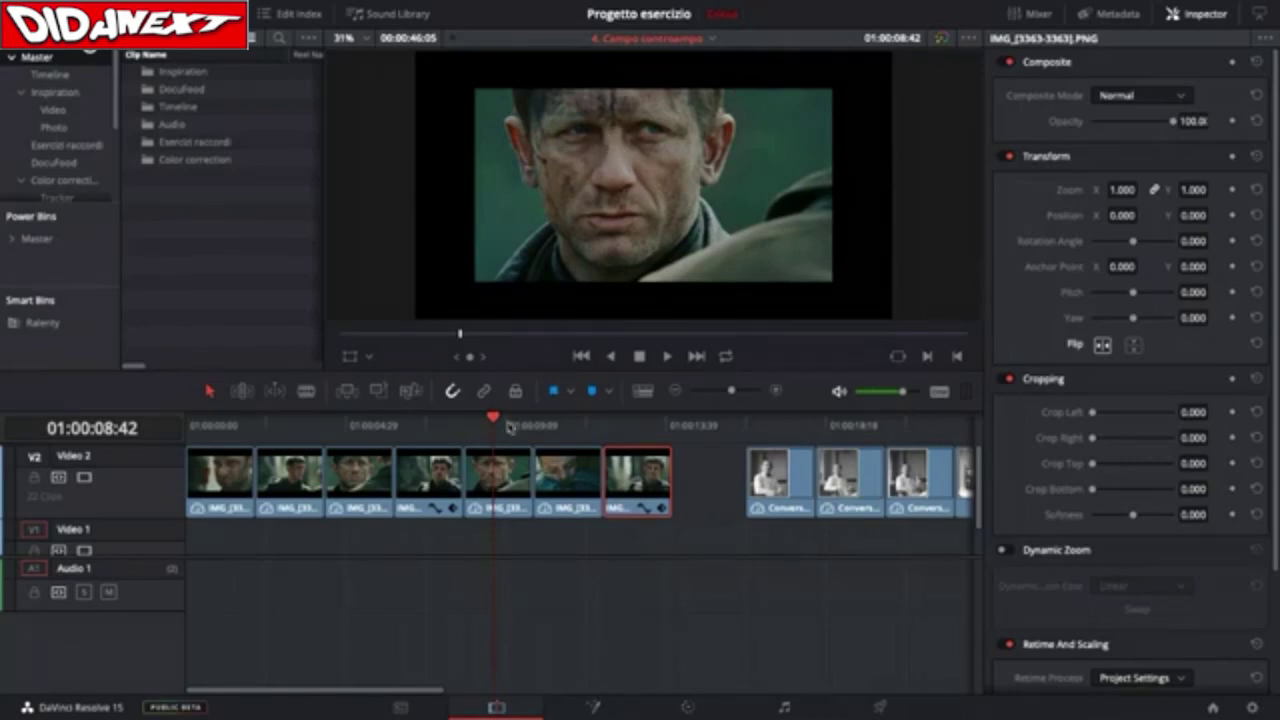
# Swap the smiling soldier's still at the end of the sequence with the embrace still before it
pyautogui.moveTo(494, 422); pyautogui.dragTo(578, 422)
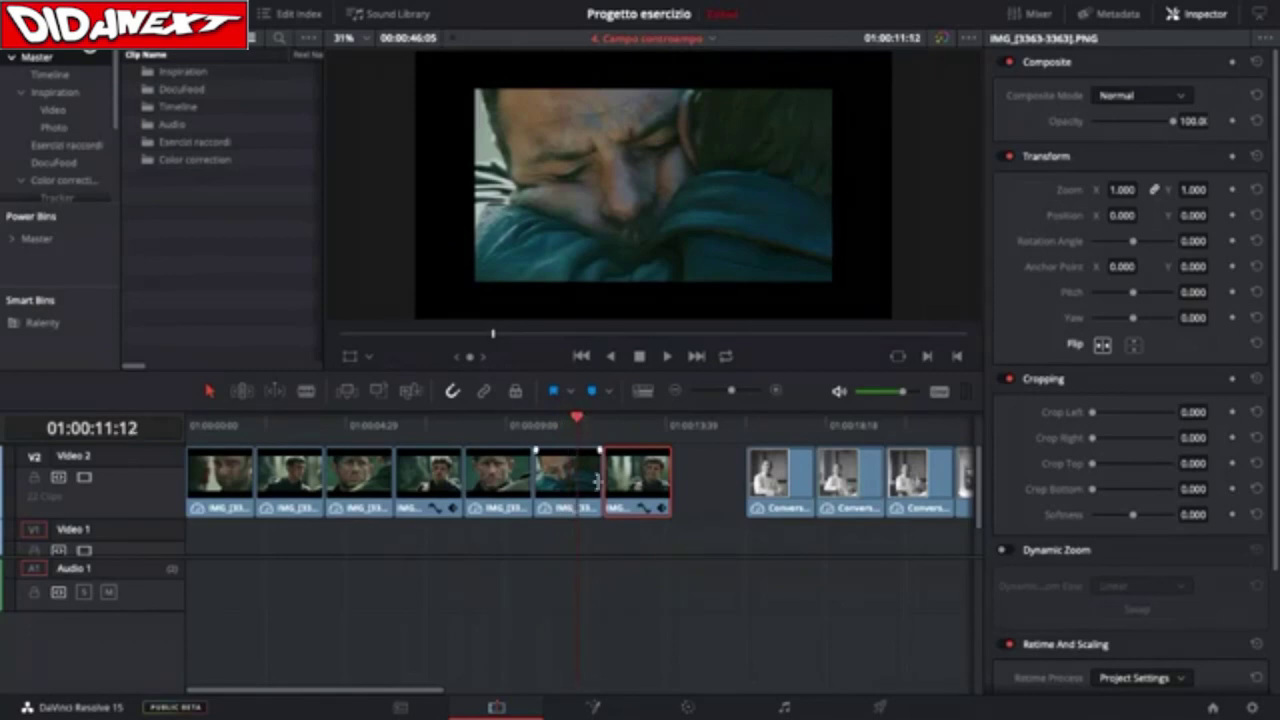
pyautogui.click(565, 479)
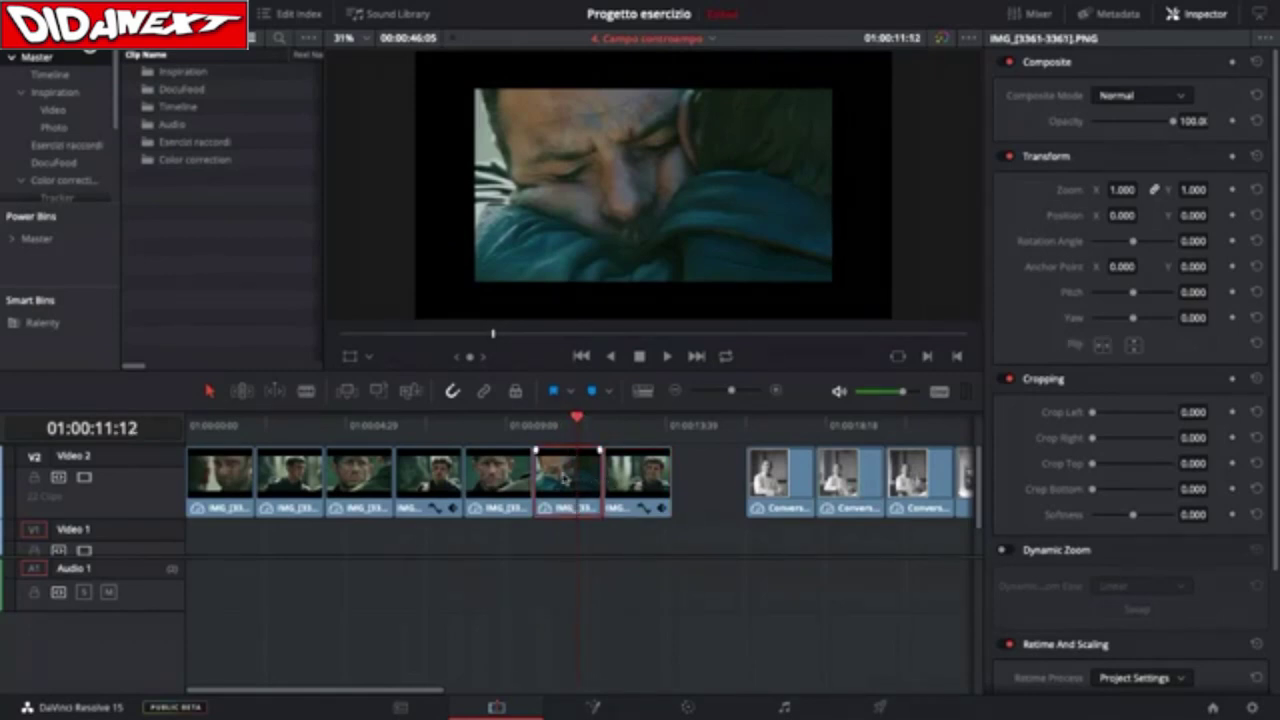
pyautogui.click(648, 486)
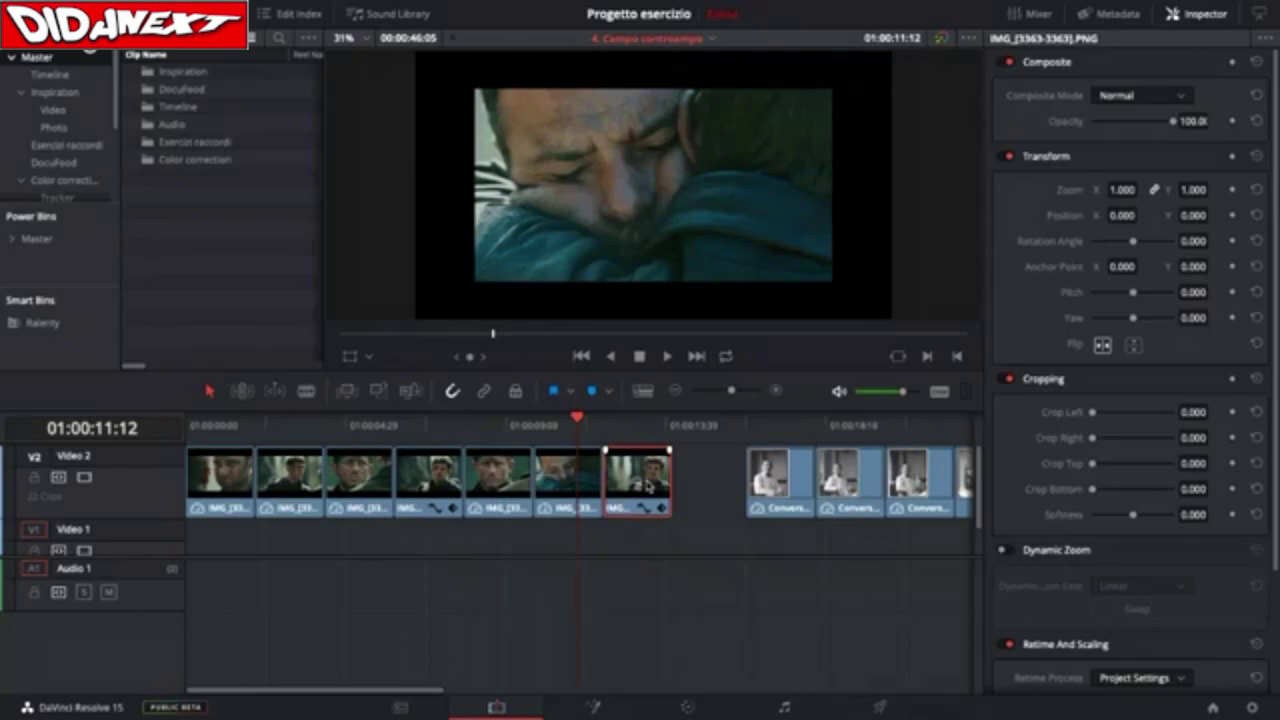
pyautogui.hotkey('ctrl', 'shift', ',')
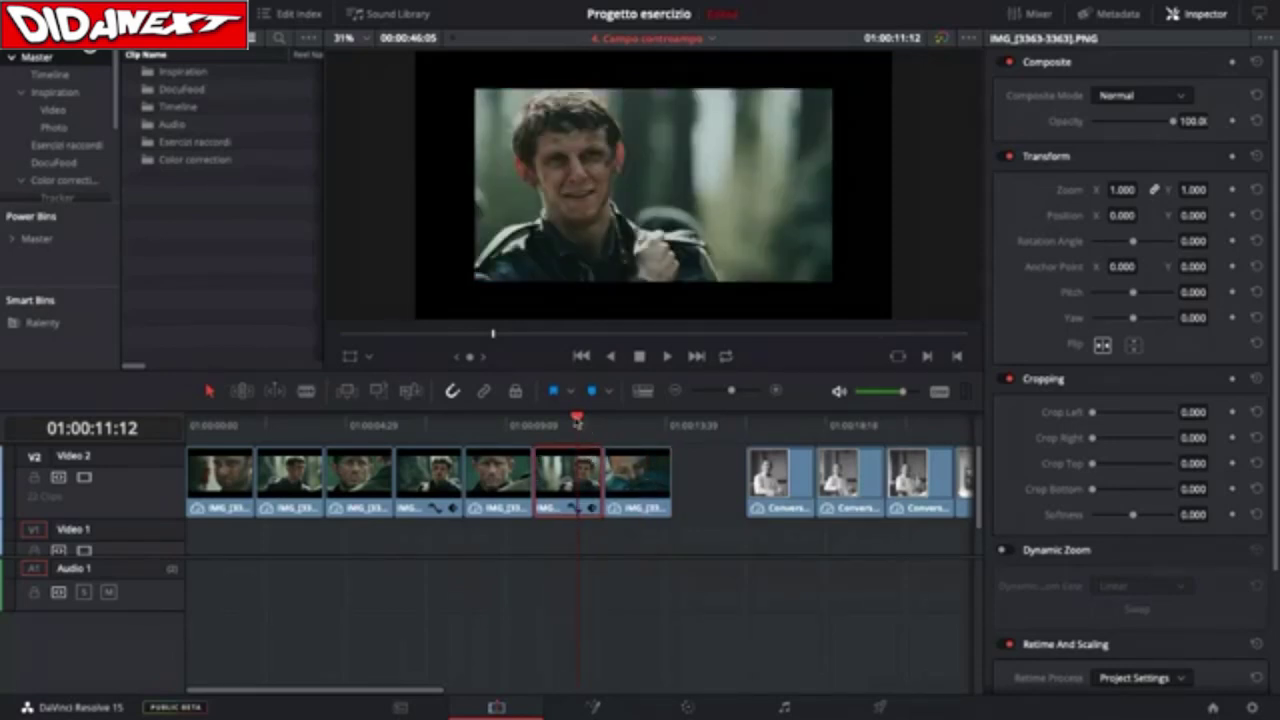
# Scrub the reordered stills, comparing the smiling soldier's placement with the embrace, fifth and opening stills
pyautogui.moveTo(577, 422); pyautogui.dragTo(639, 424)
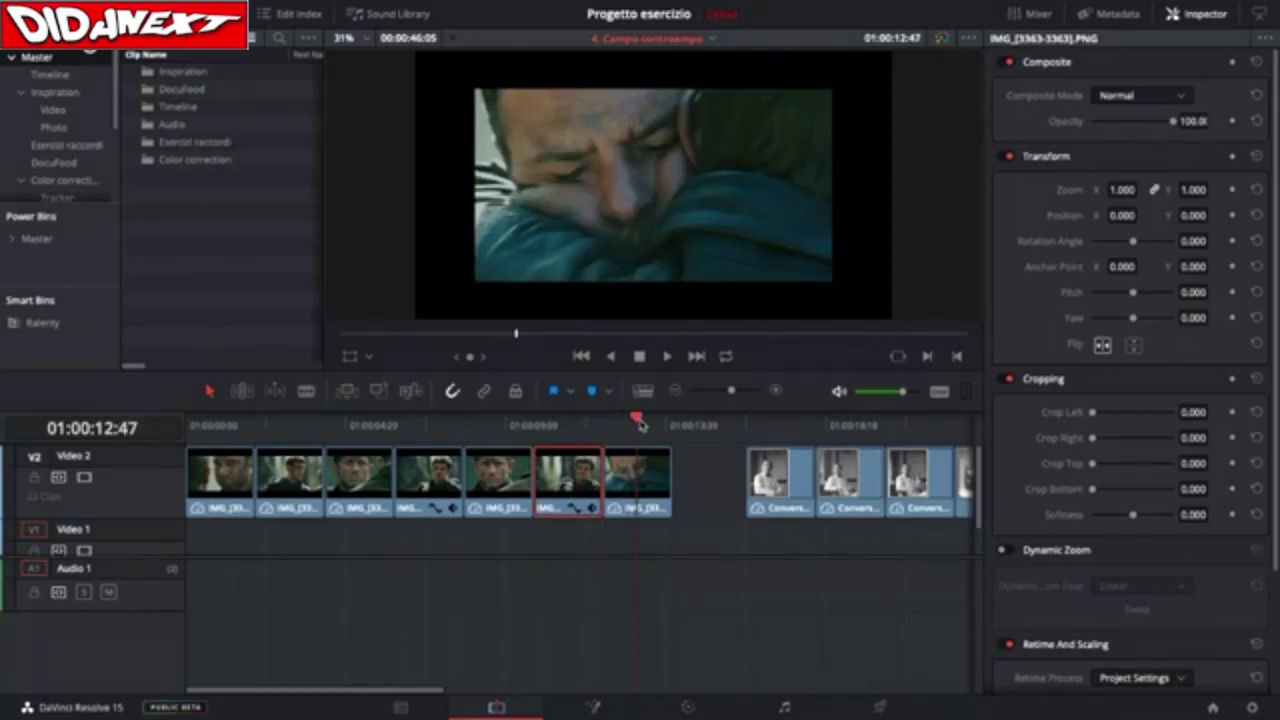
pyautogui.click(515, 422)
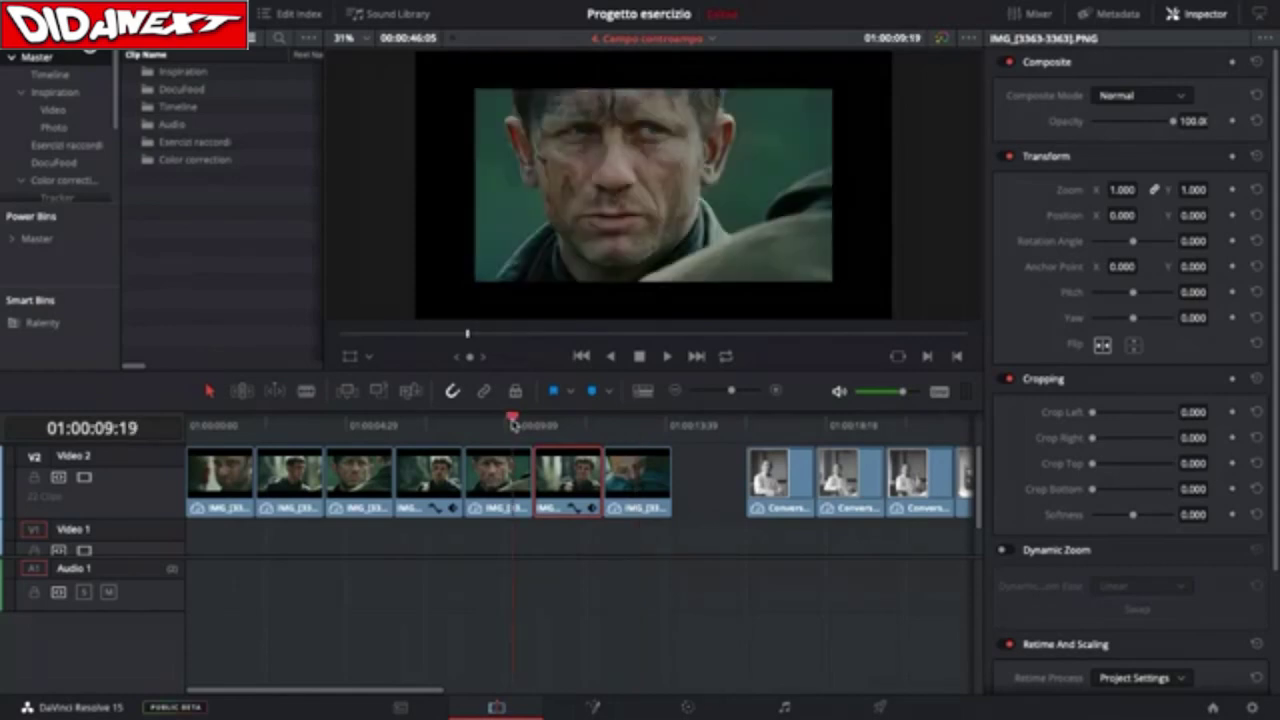
pyautogui.moveTo(512, 418); pyautogui.dragTo(514, 420)
pyautogui.click(535, 419)
pyautogui.moveTo(535, 419); pyautogui.dragTo(572, 419)
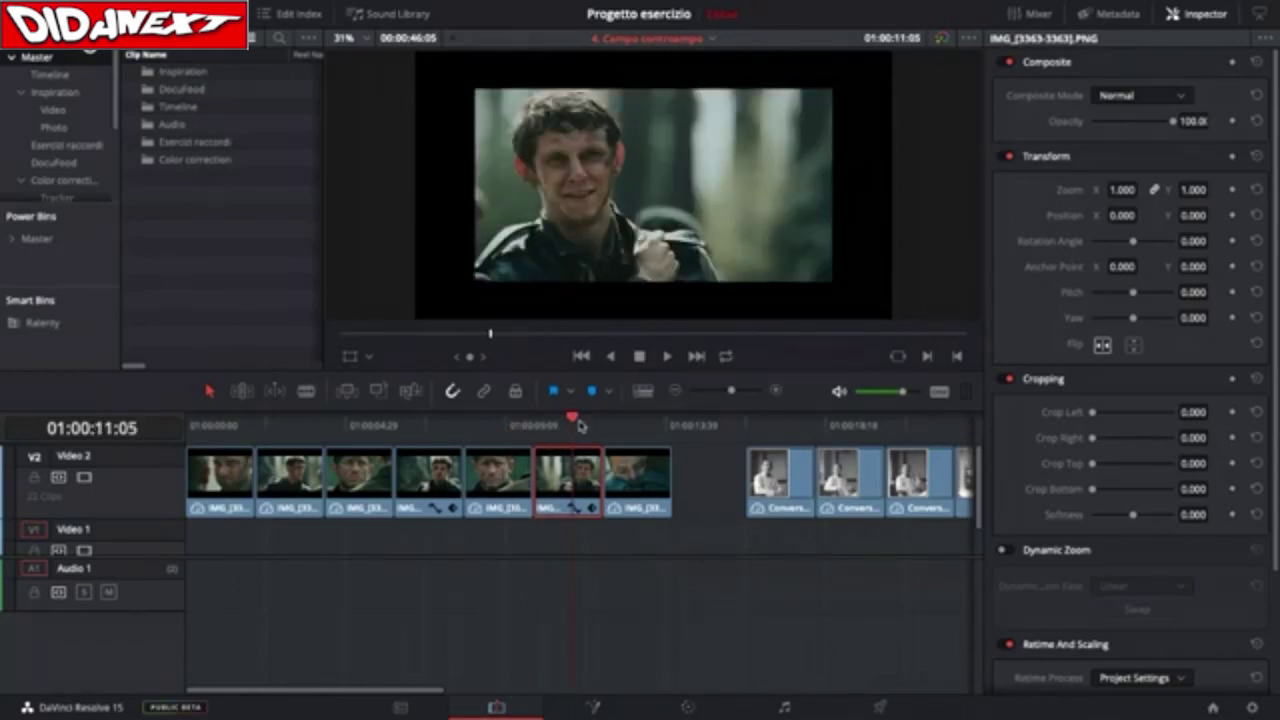
pyautogui.moveTo(574, 420); pyautogui.dragTo(221, 435)
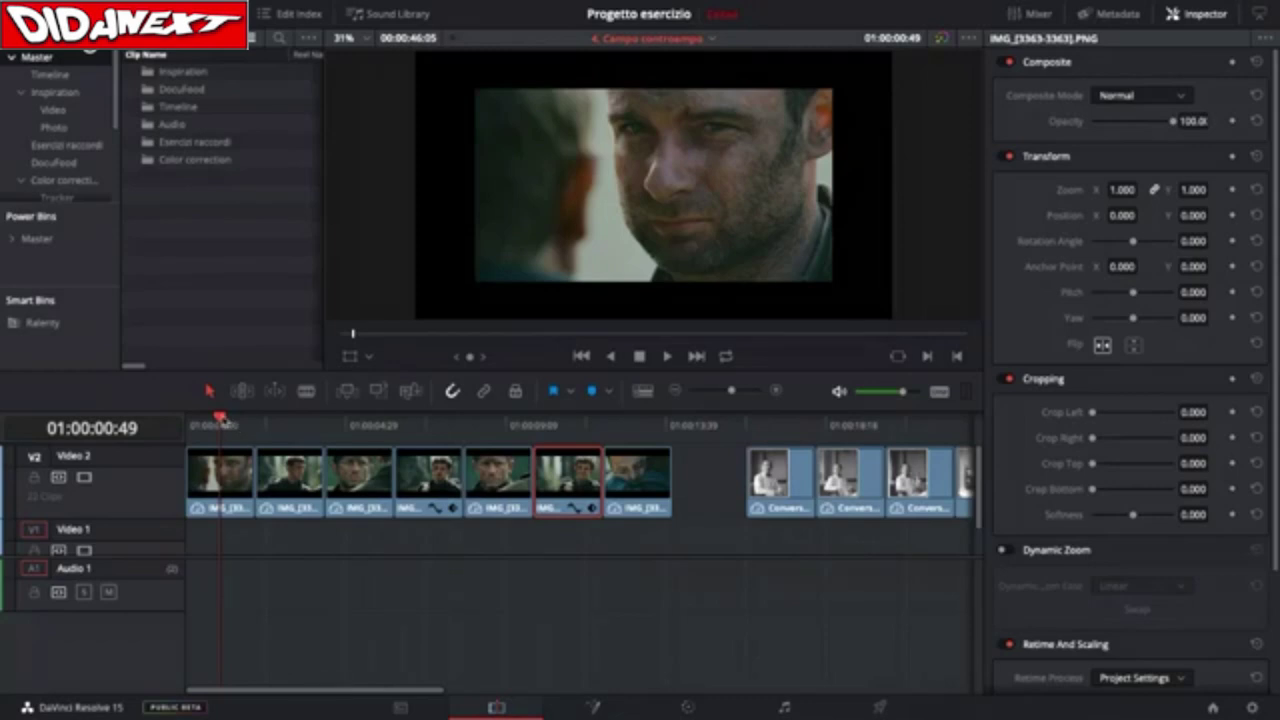
pyautogui.moveTo(234, 424); pyautogui.dragTo(512, 450)
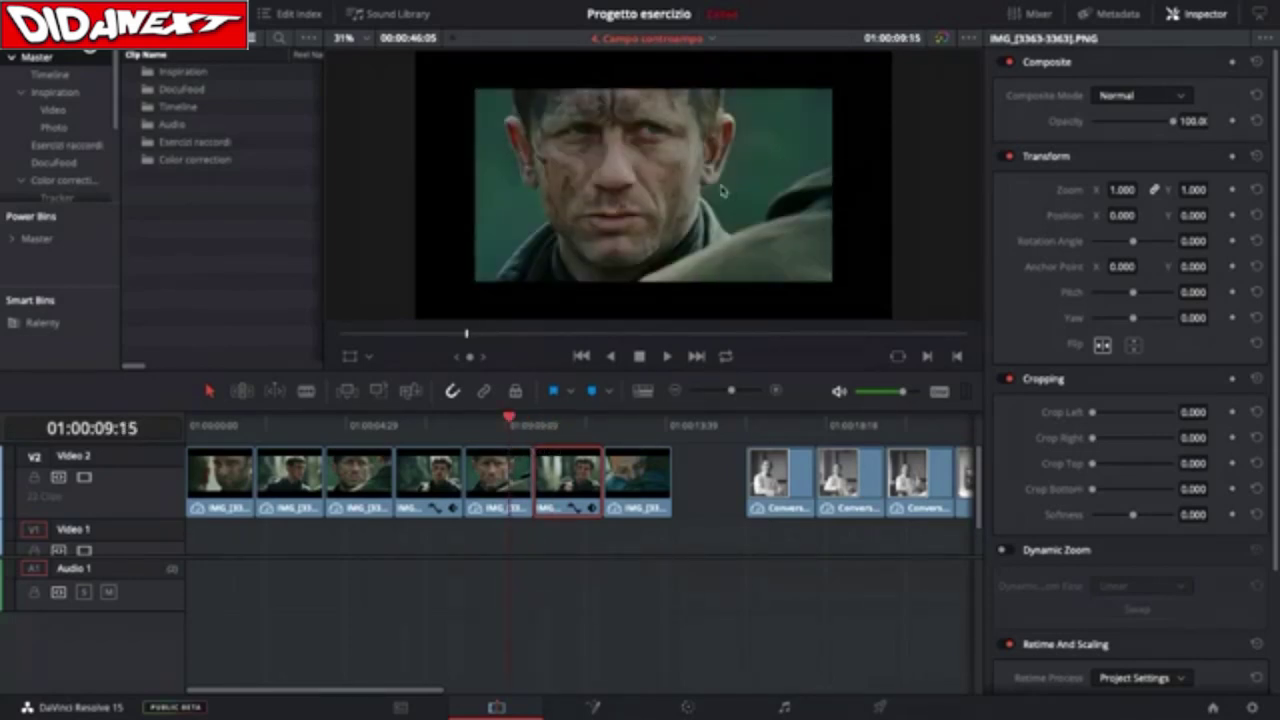
# Remove the horizontal flip from the smiling soldier's still at 01:00:11:12 and check its transition into the embrace
pyautogui.moveTo(509, 418); pyautogui.dragTo(578, 418)
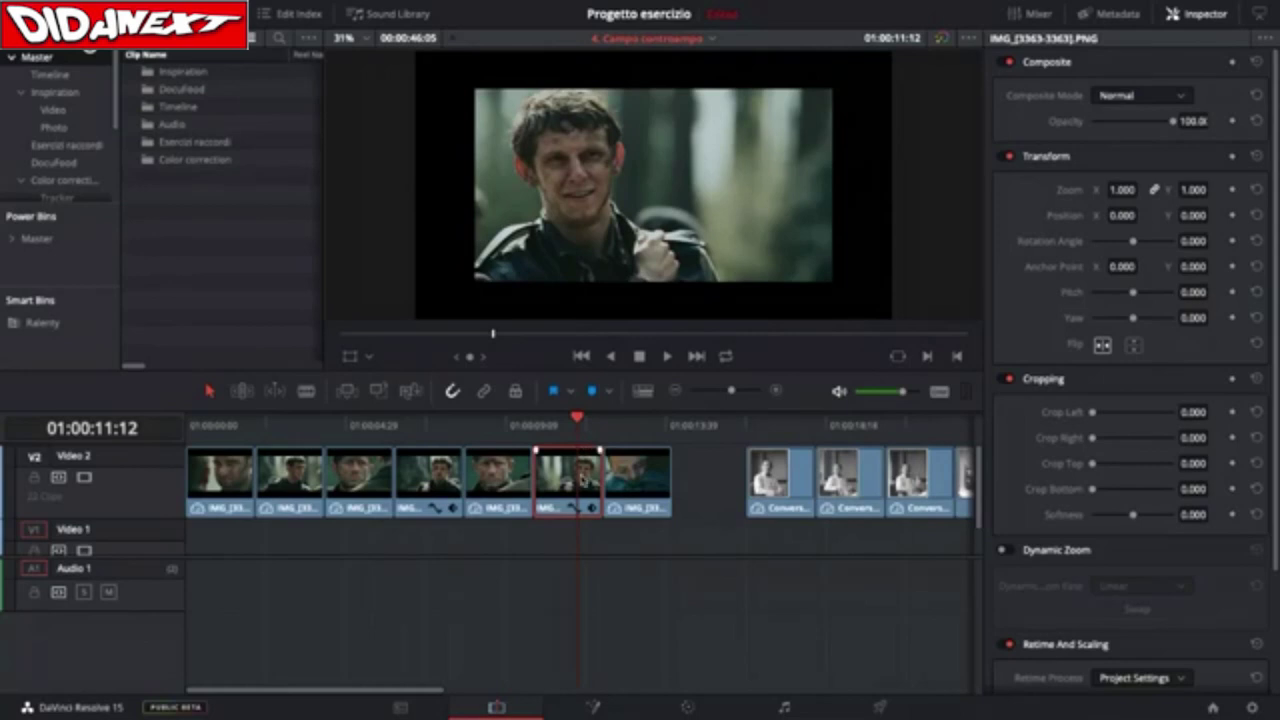
pyautogui.click(1102, 346)
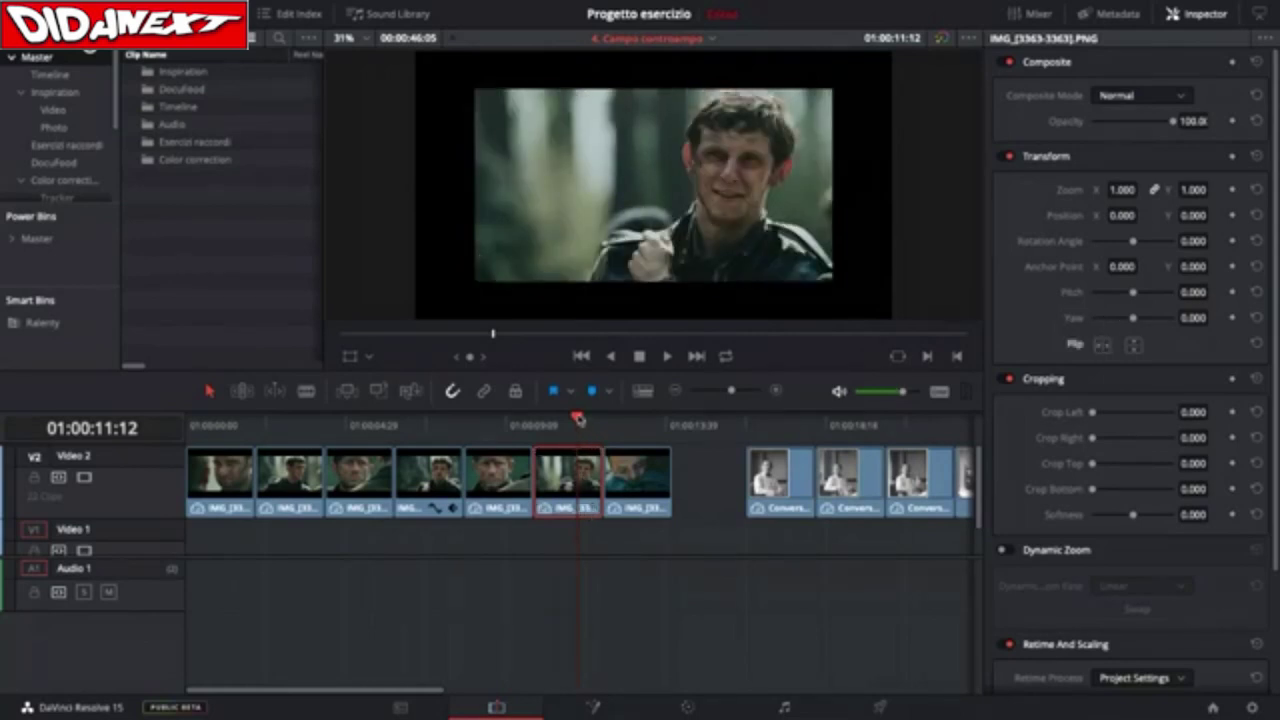
pyautogui.moveTo(578, 418); pyautogui.dragTo(631, 435)
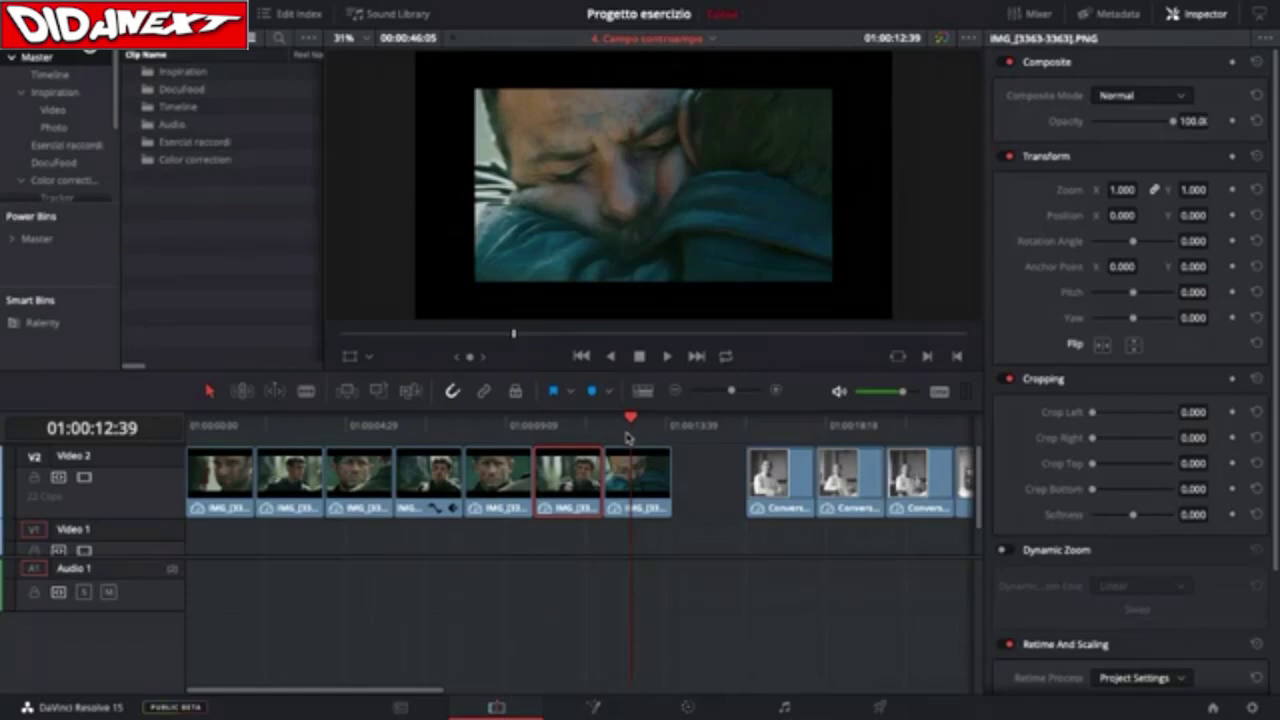
# Compare the horizontal flip settings and gaze directions of the young soldier's second, fourth and sixth stills
pyautogui.click(286, 422)
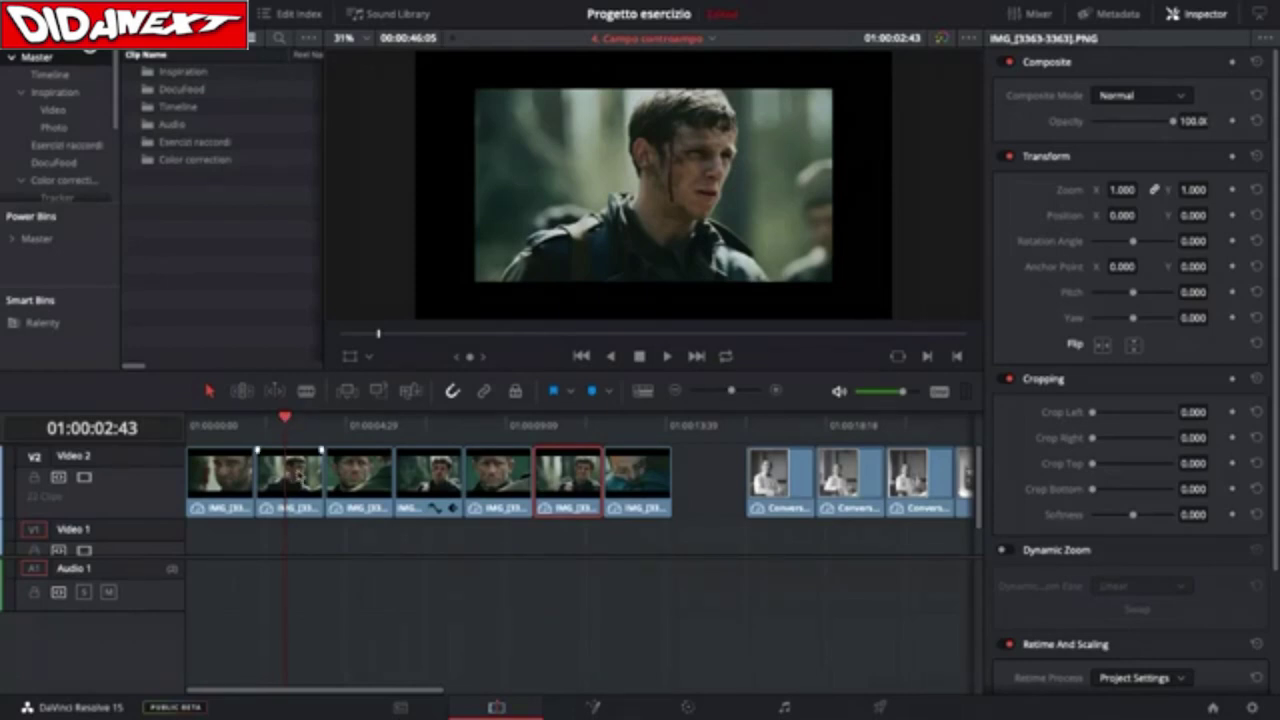
pyautogui.click(299, 477)
pyautogui.click(428, 427)
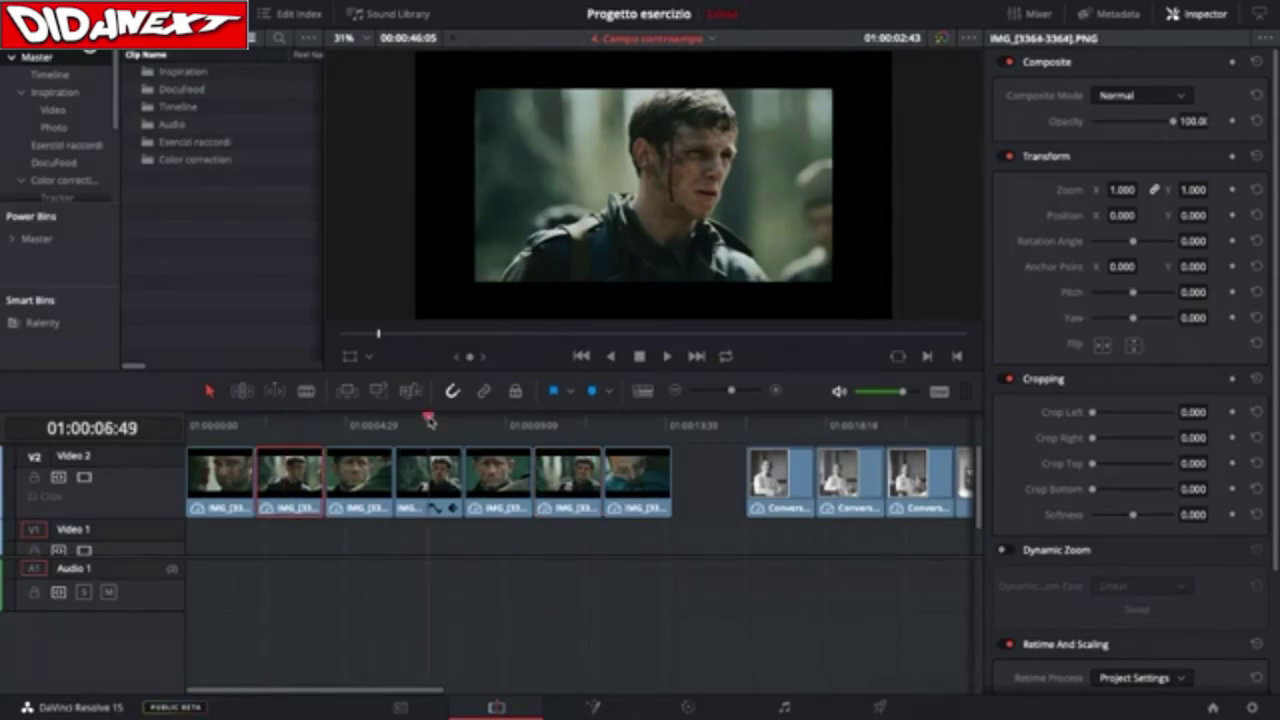
pyautogui.click(443, 487)
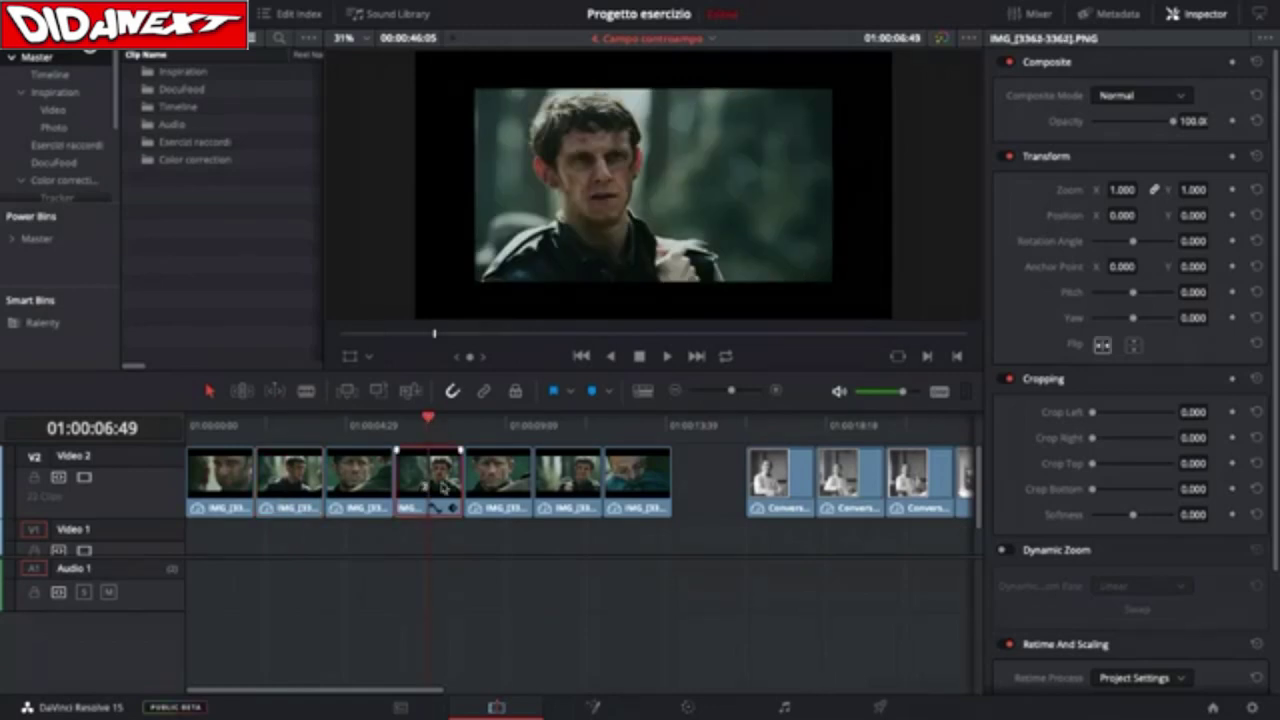
pyautogui.click(573, 422)
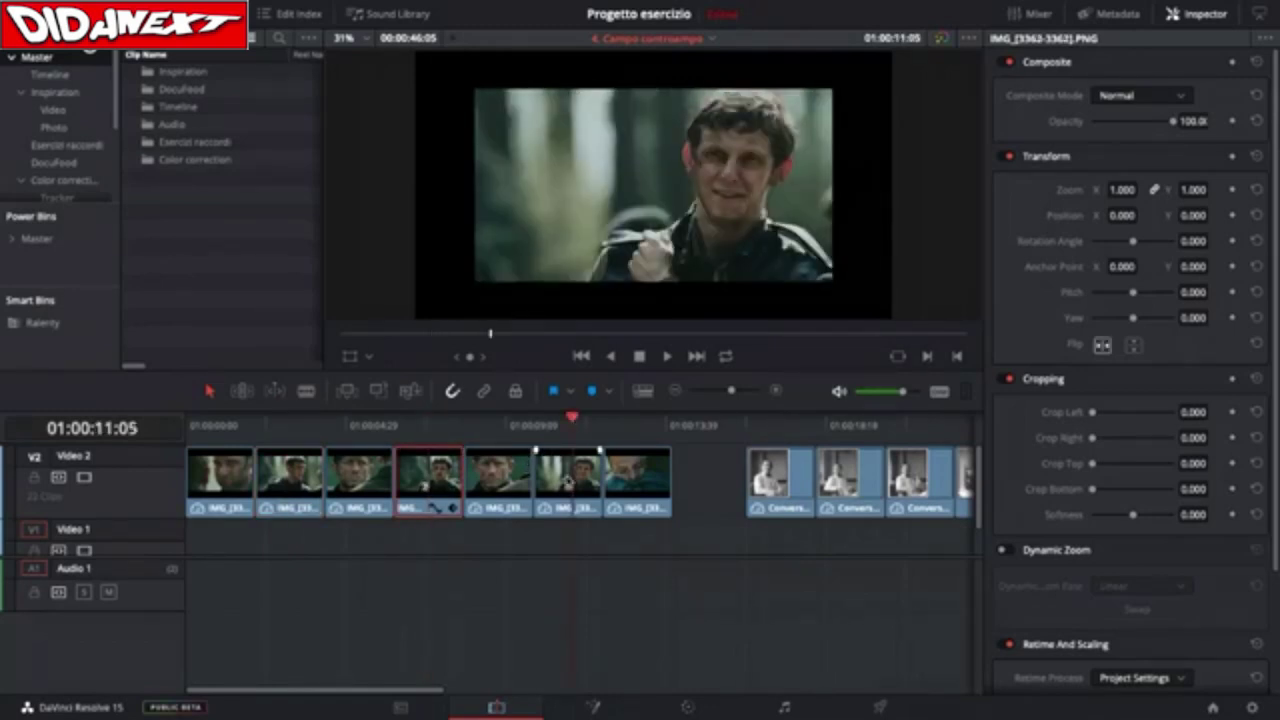
pyautogui.click(567, 482)
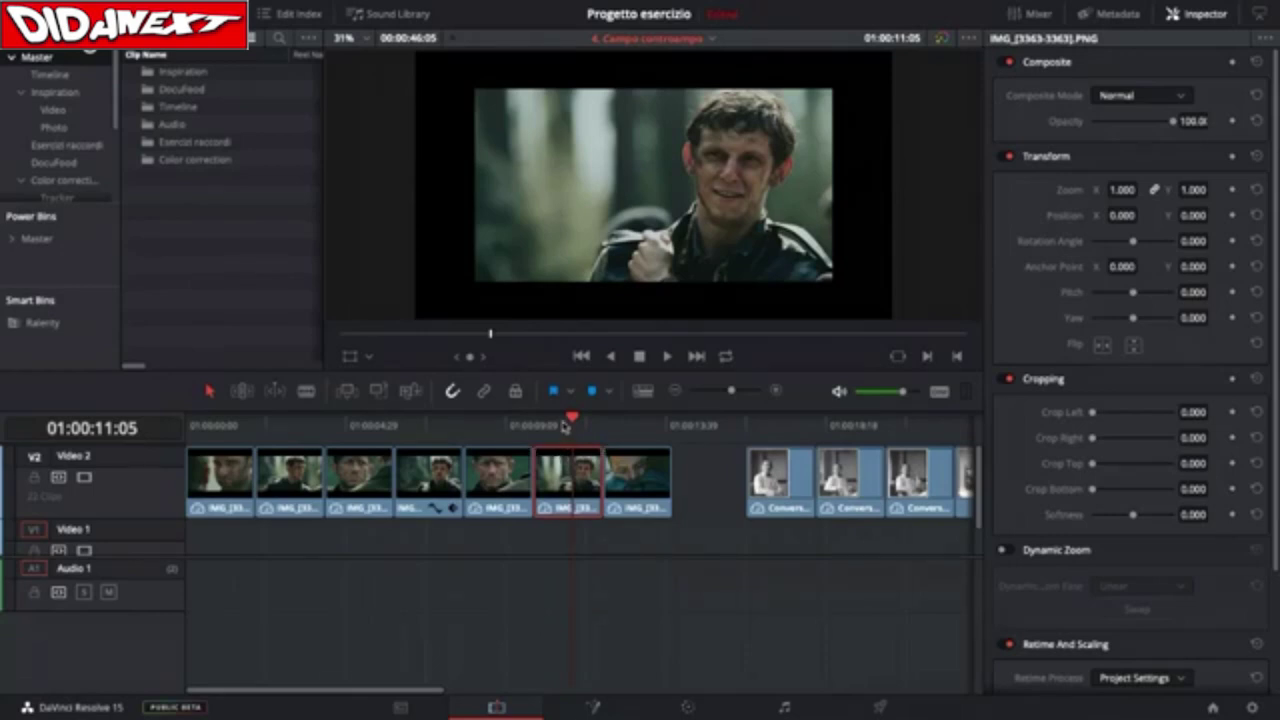
# Return to the opening still and compare its gaze direction with the second and third stills, ending at 01:00:05:06
pyautogui.click(212, 422)
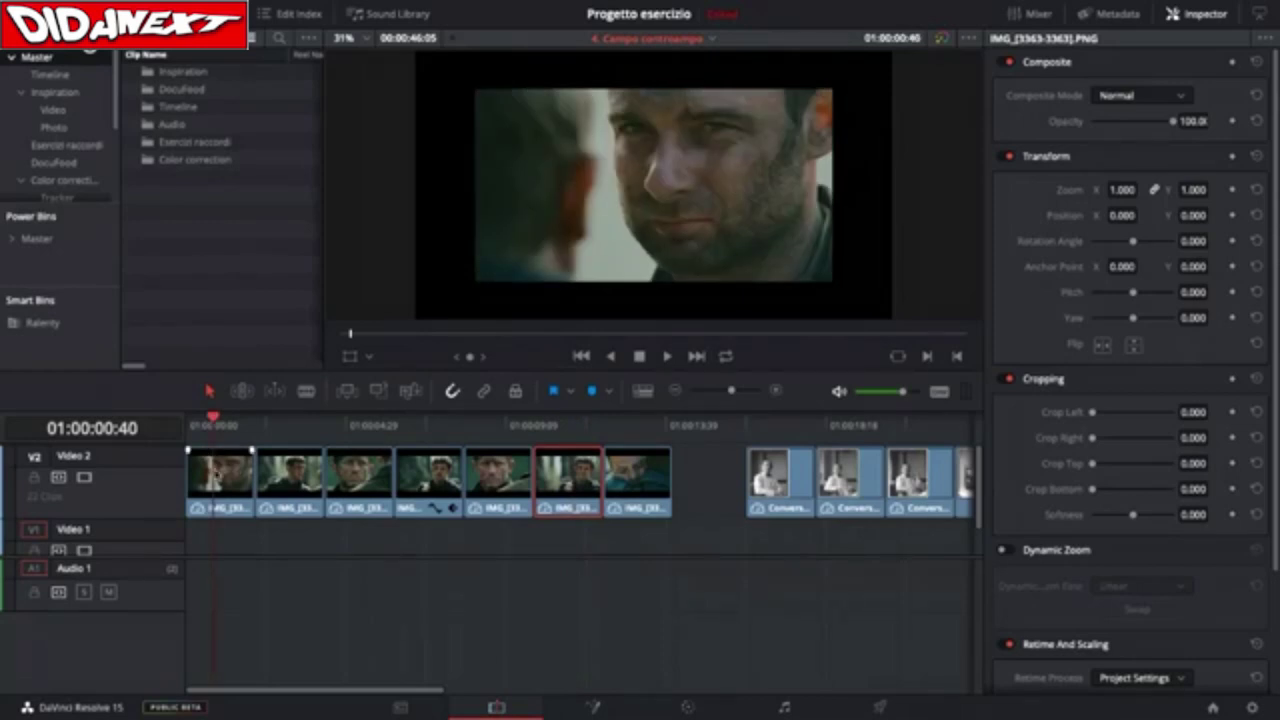
pyautogui.moveTo(212, 421); pyautogui.dragTo(293, 418)
pyautogui.click(305, 474)
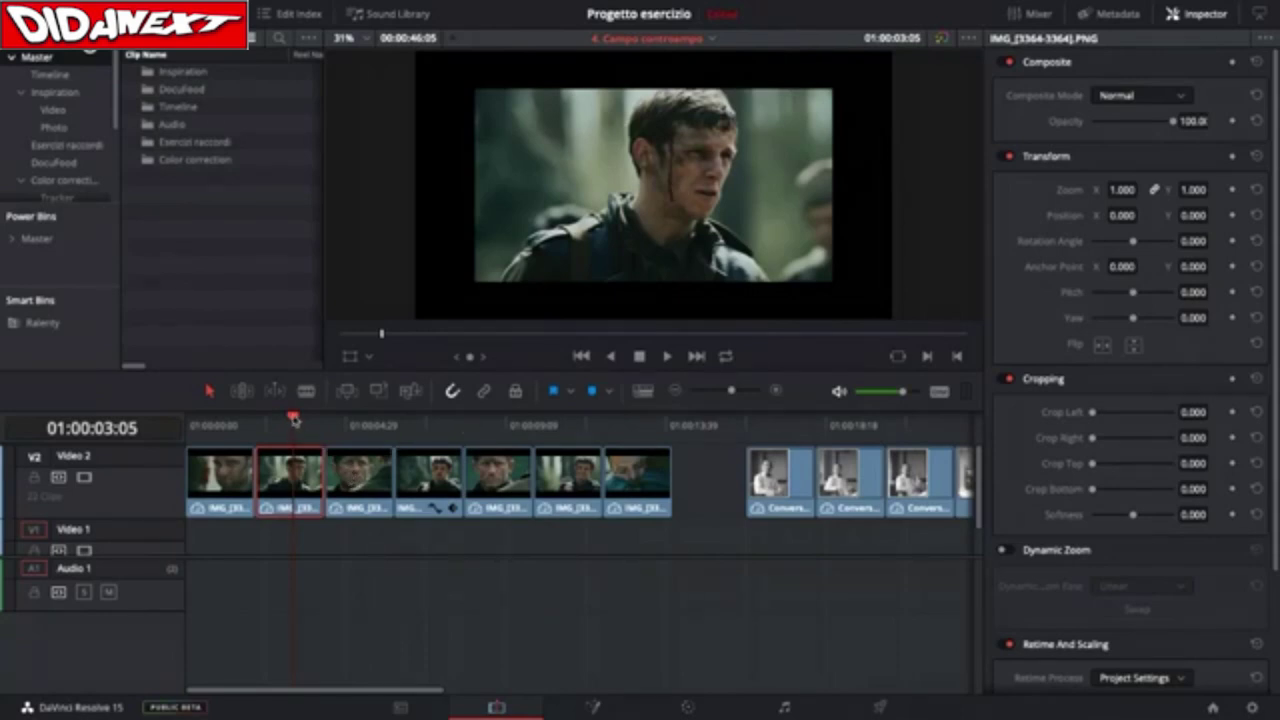
pyautogui.moveTo(293, 418); pyautogui.dragTo(366, 426)
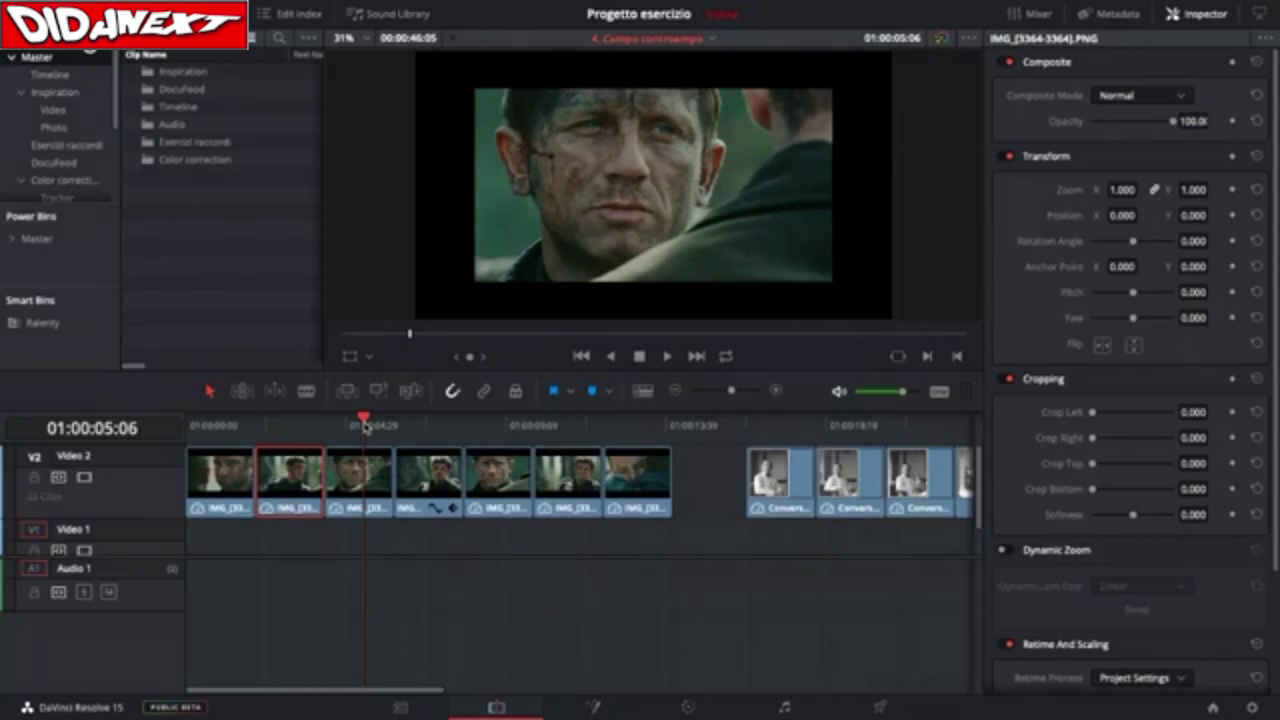
# Survey the whole row of black-and-white Conversazione photos, starting from the first seated man photo at 01:00:16:05
pyautogui.hscroll(2, 688, 477)
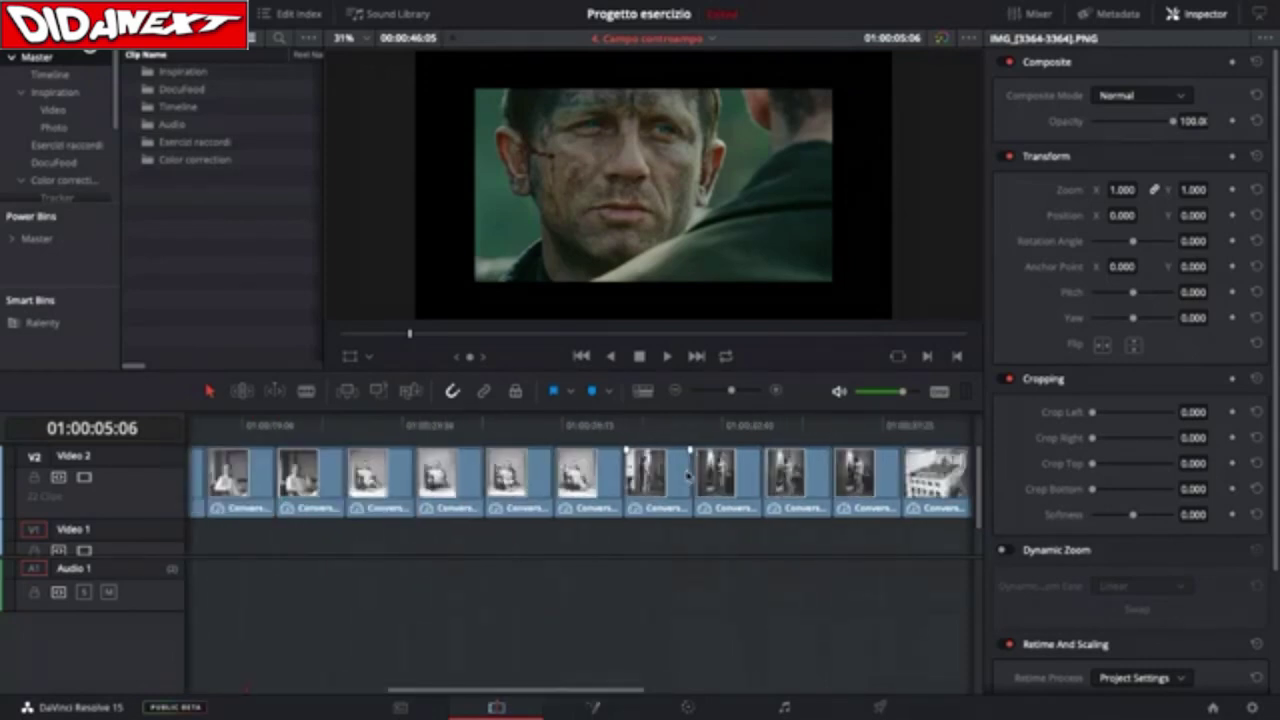
pyautogui.hscroll(8, 688, 477)
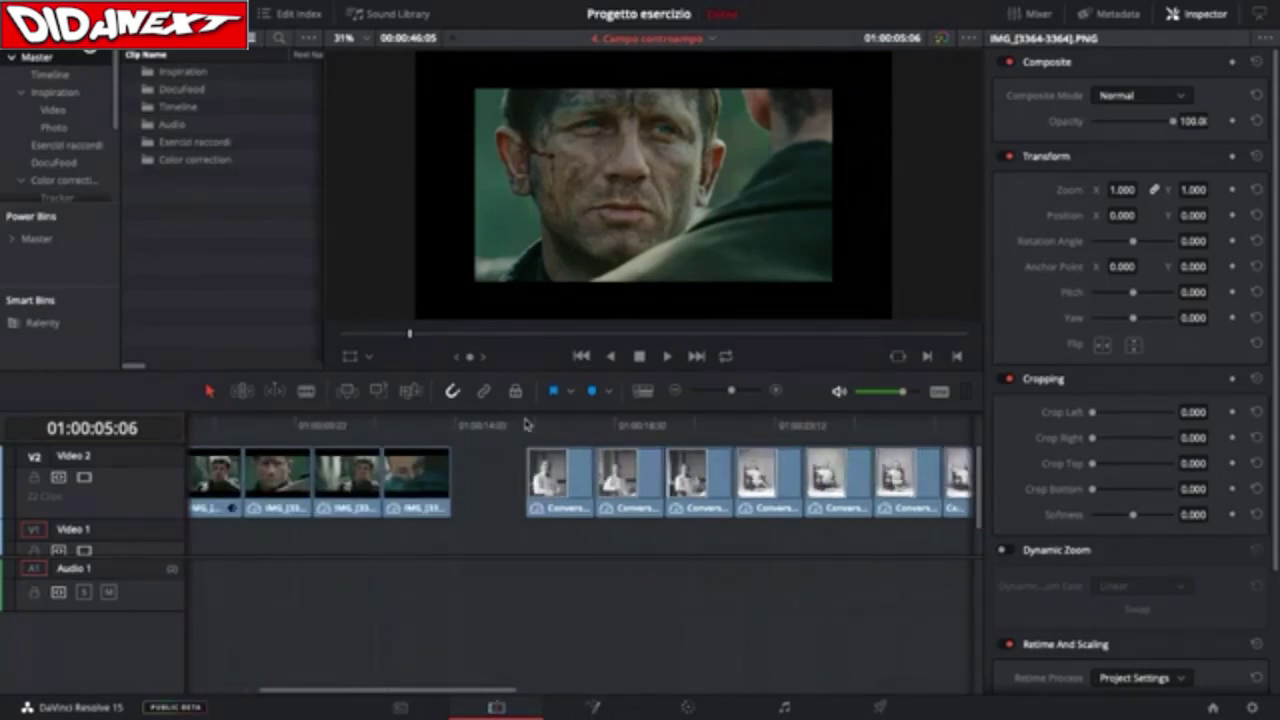
pyautogui.click(525, 421)
pyautogui.hscroll(9, 500, 463)
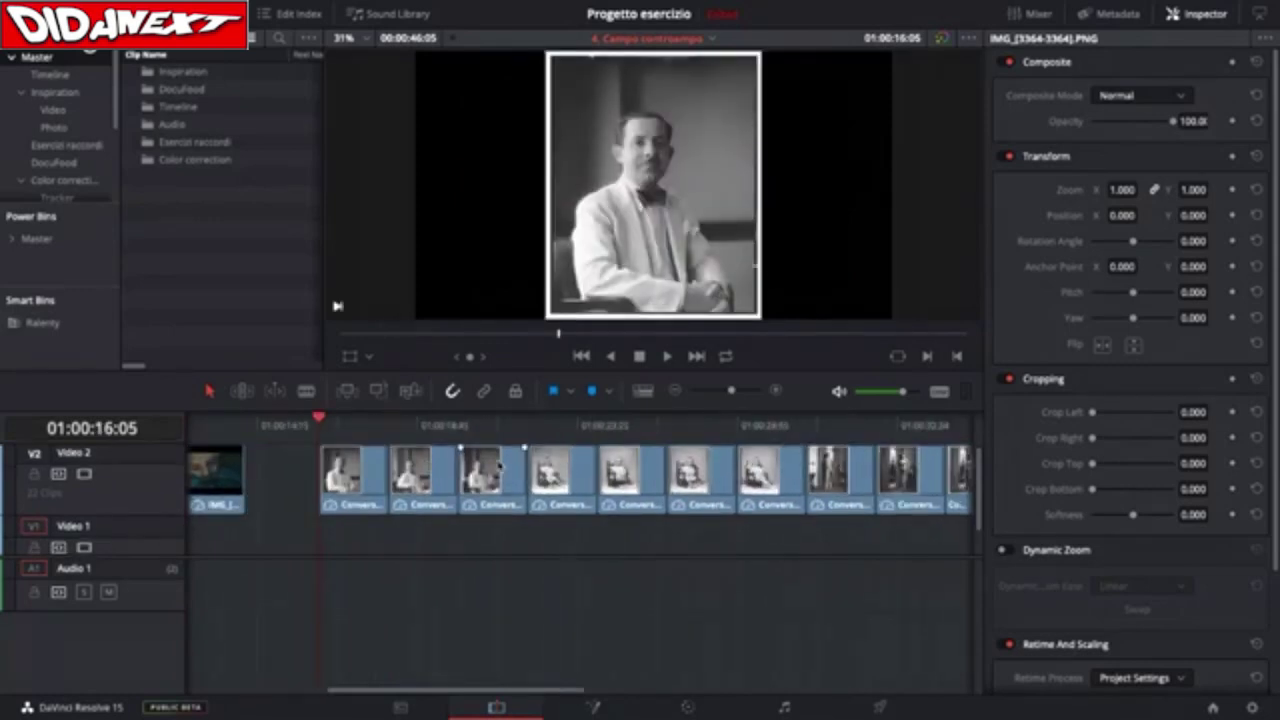
pyautogui.hscroll(20, 498, 466)
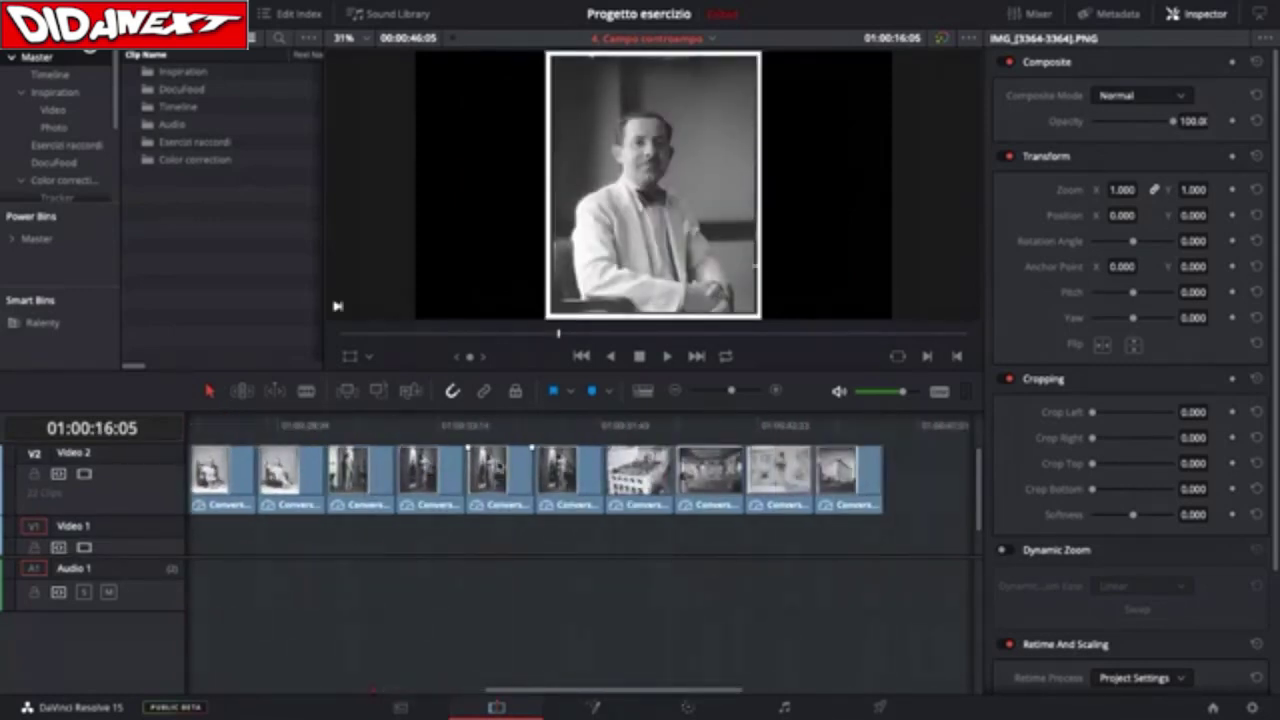
pyautogui.hscroll(-20, 498, 466)
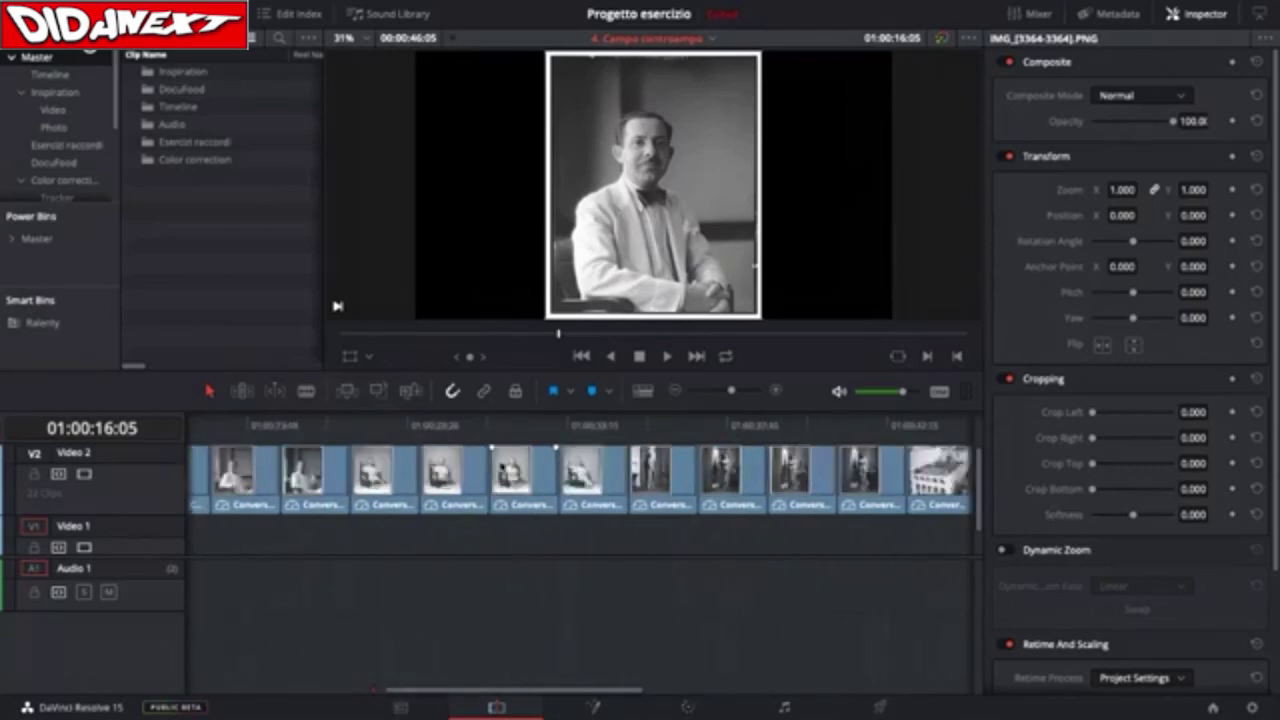
pyautogui.hscroll(-2, 500, 466)
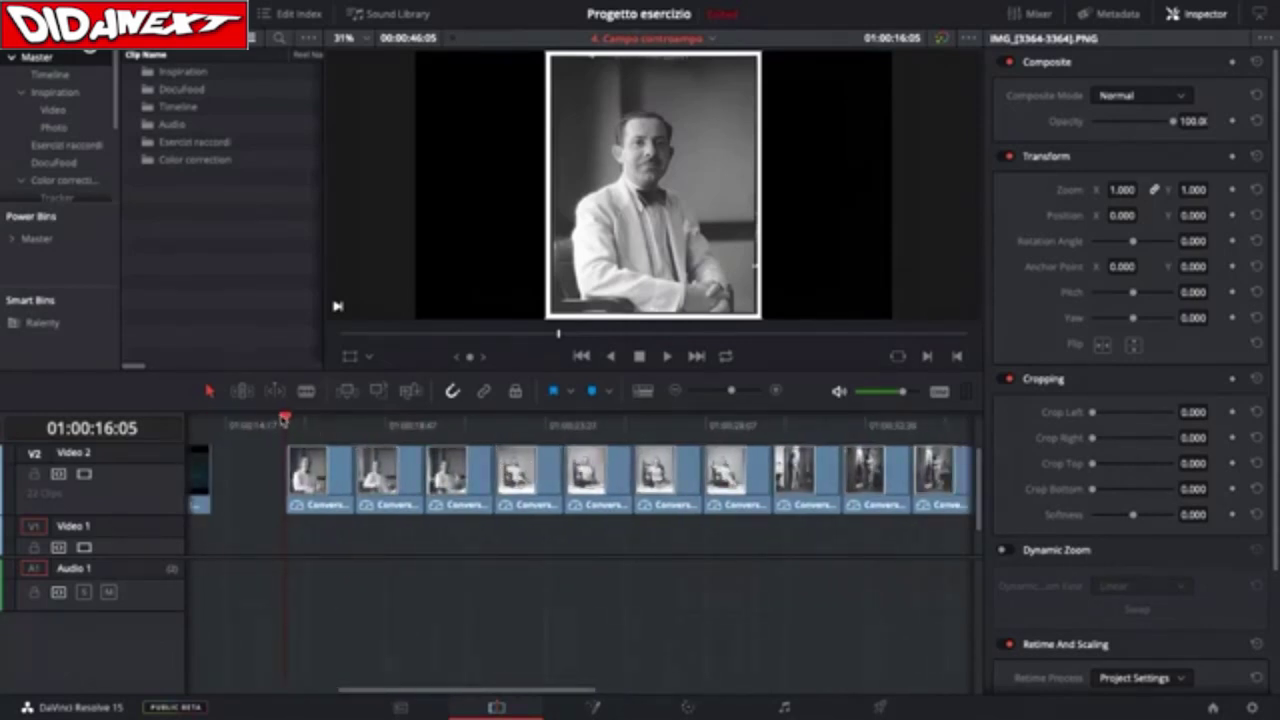
# Examine the three seated man photos and the first child photo one by one, selecting each clip
pyautogui.moveTo(297, 427); pyautogui.dragTo(312, 425)
pyautogui.click(322, 482)
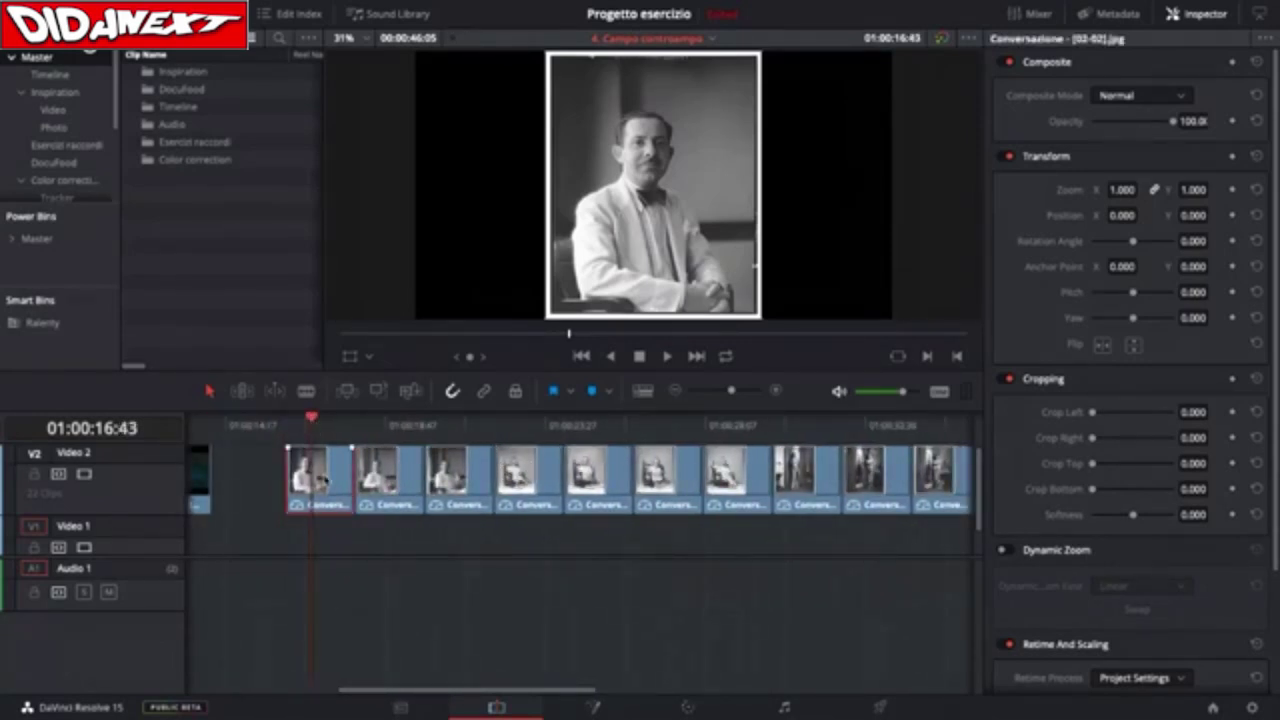
pyautogui.click(382, 424)
pyautogui.click(390, 478)
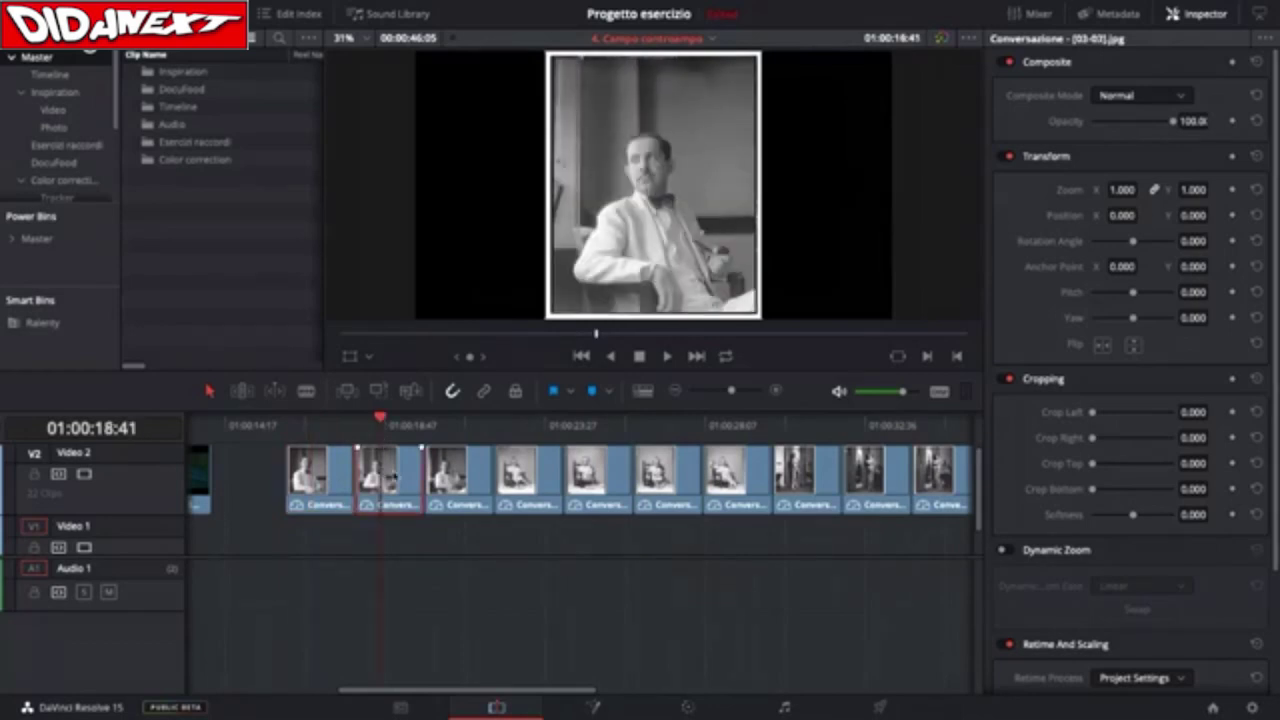
pyautogui.click(464, 423)
pyautogui.click(462, 470)
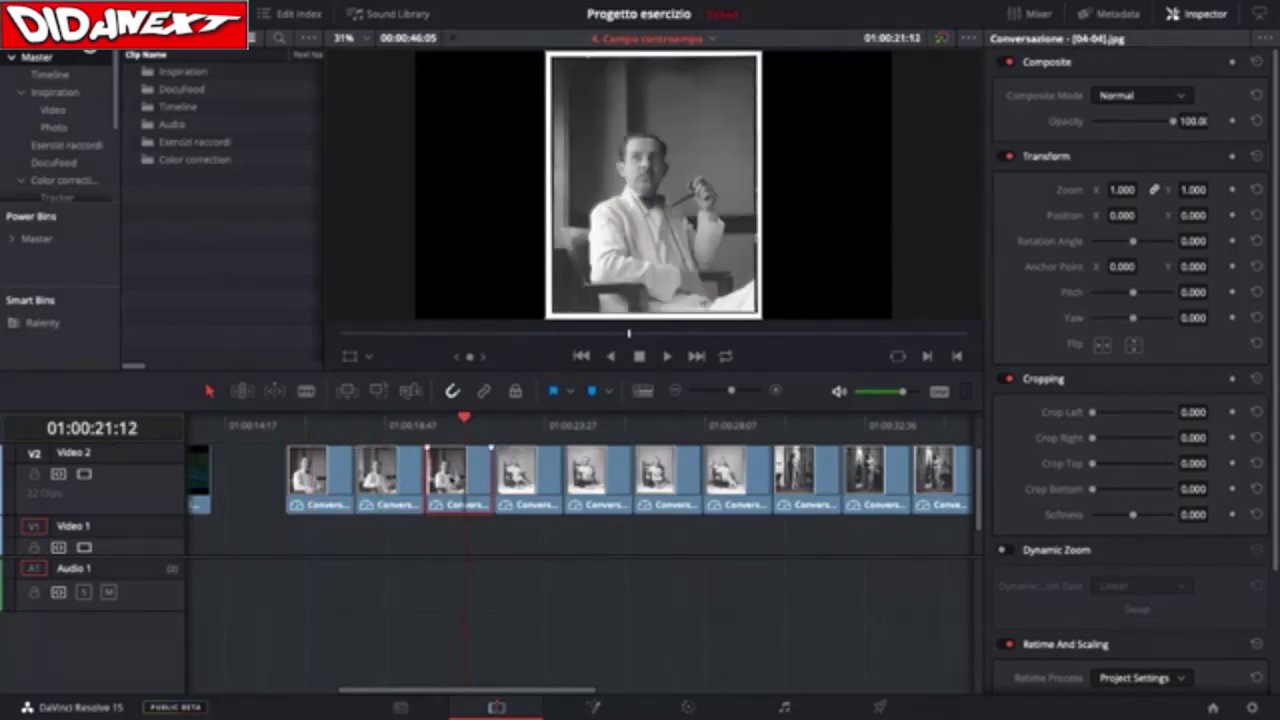
pyautogui.click(529, 424)
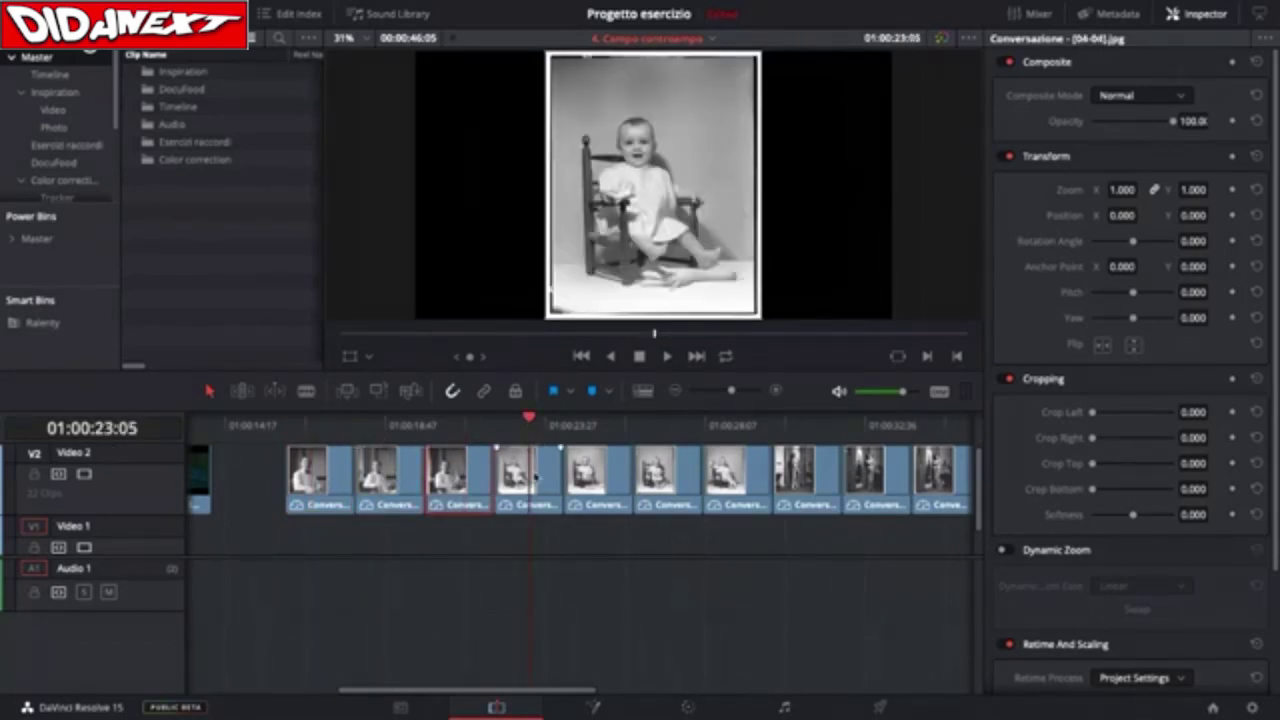
pyautogui.click(548, 447)
# Scrub from the man with the pipe through the child photos to the first photo of the standing woman
pyautogui.moveTo(468, 424); pyautogui.dragTo(426, 440)
pyautogui.hscroll(5, 422, 450)
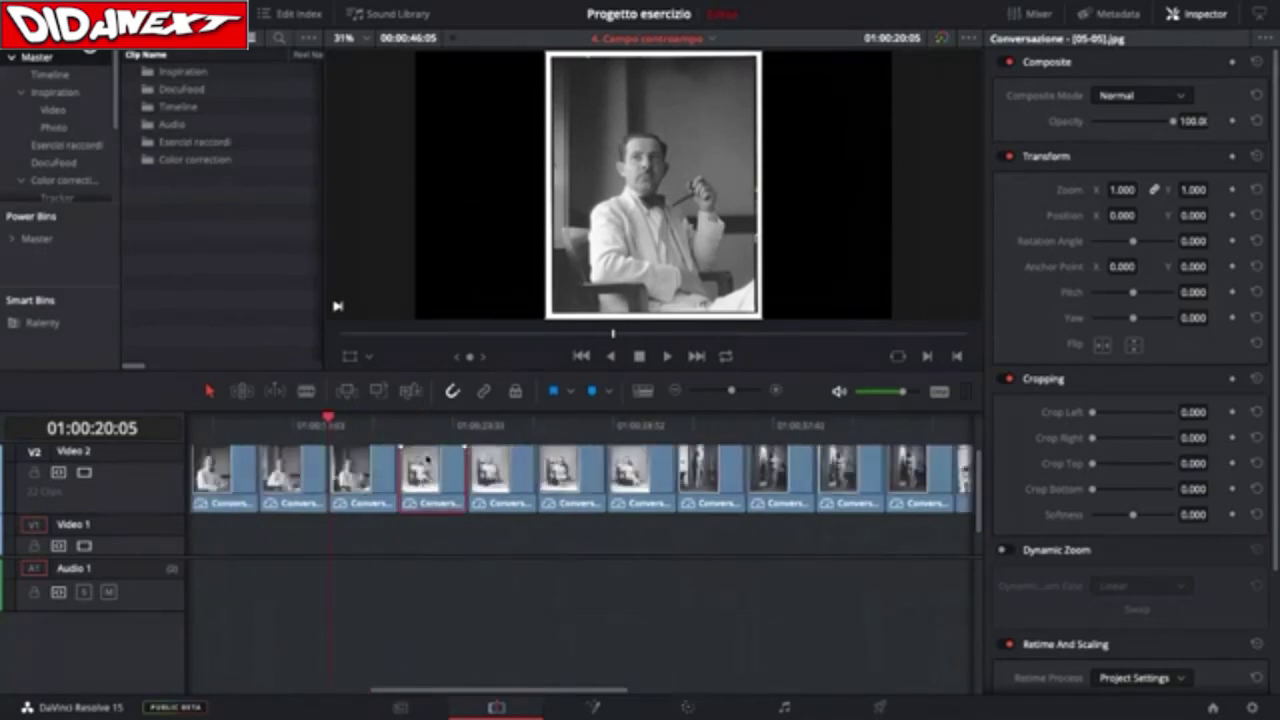
pyautogui.moveTo(346, 424); pyautogui.dragTo(432, 447)
pyautogui.click(722, 450)
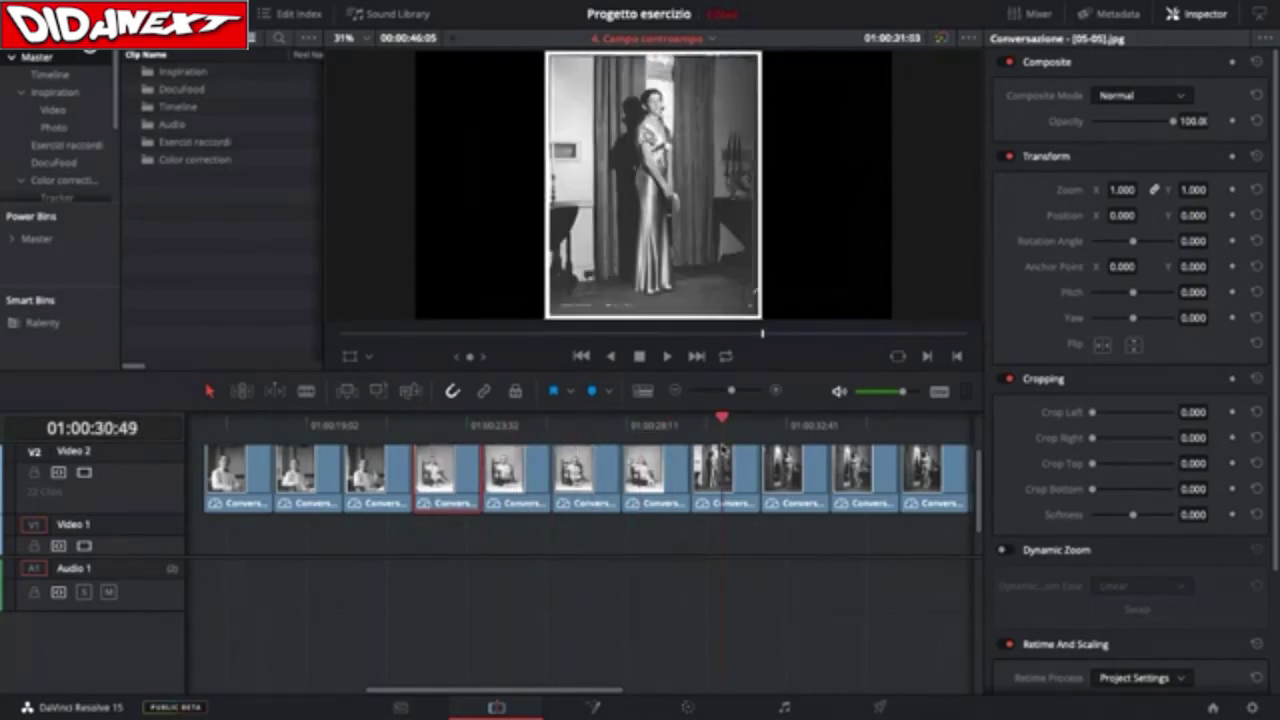
# Scrub through the standing woman and building photos to the final building exterior at 01:00:44:35
pyautogui.hscroll(5, 724, 451)
pyautogui.hscroll(-1, 722, 450)
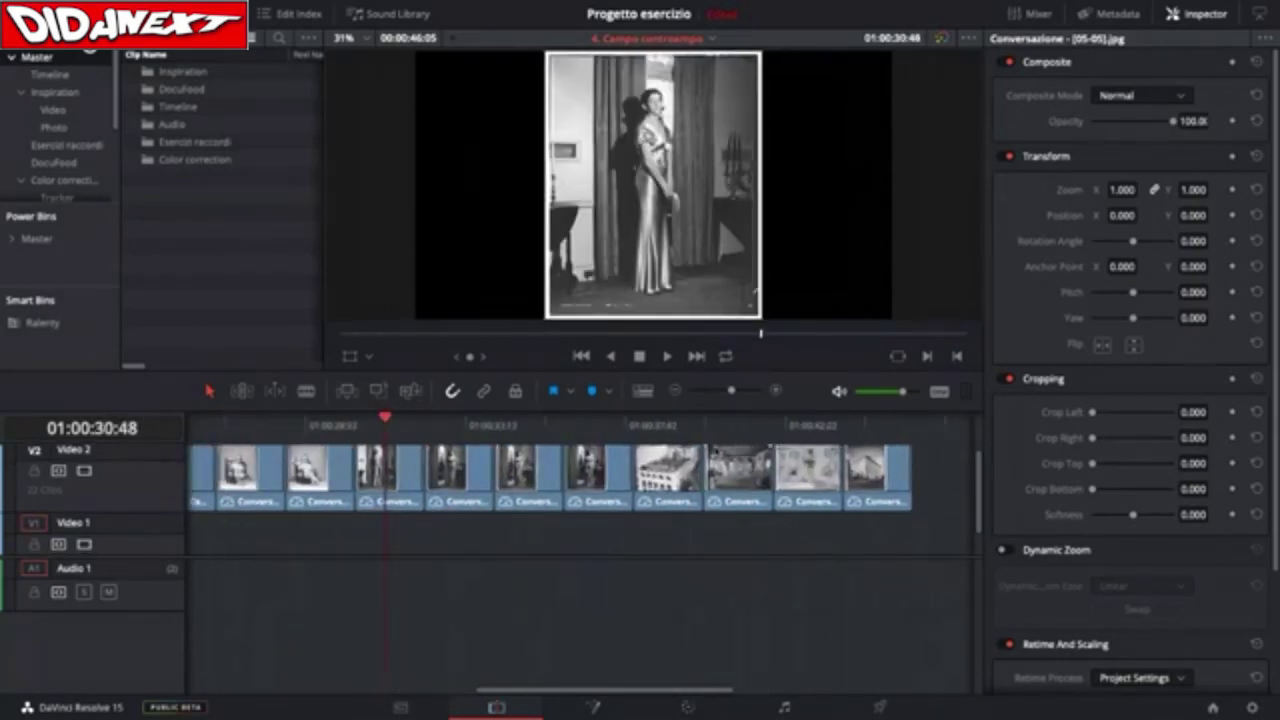
pyautogui.moveTo(380, 420); pyautogui.dragTo(798, 443)
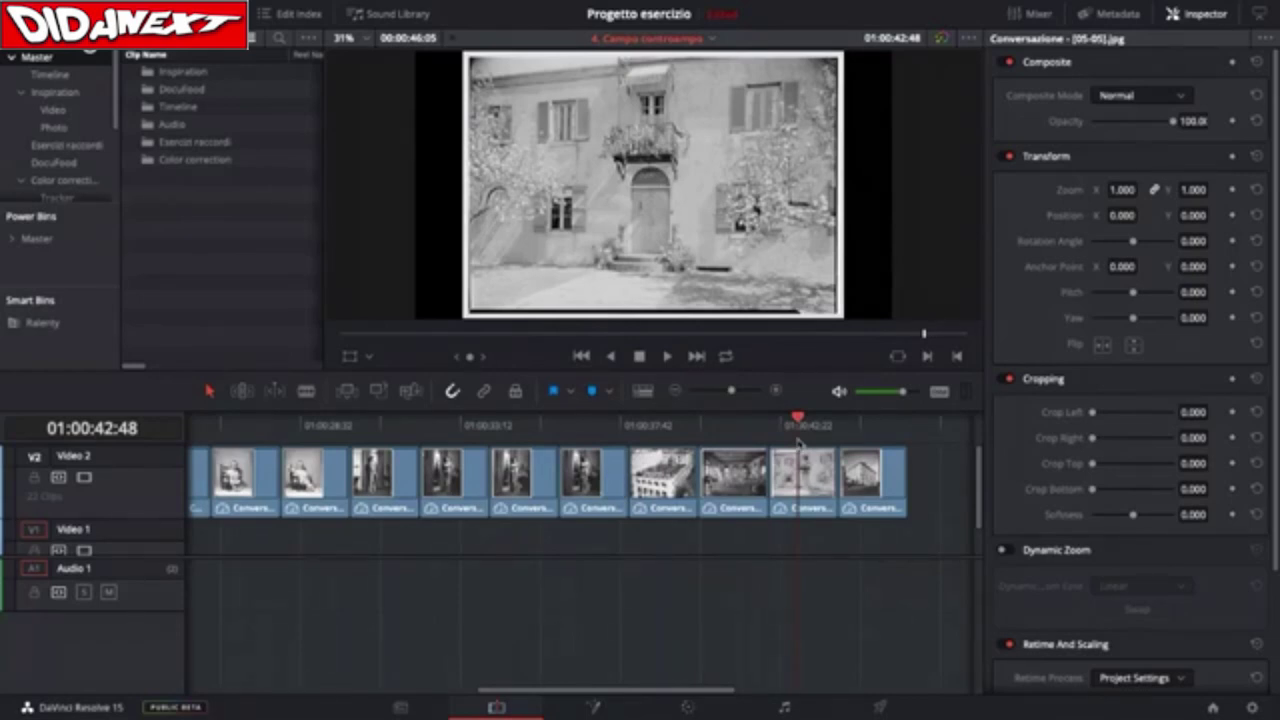
pyautogui.moveTo(798, 443); pyautogui.dragTo(860, 447)
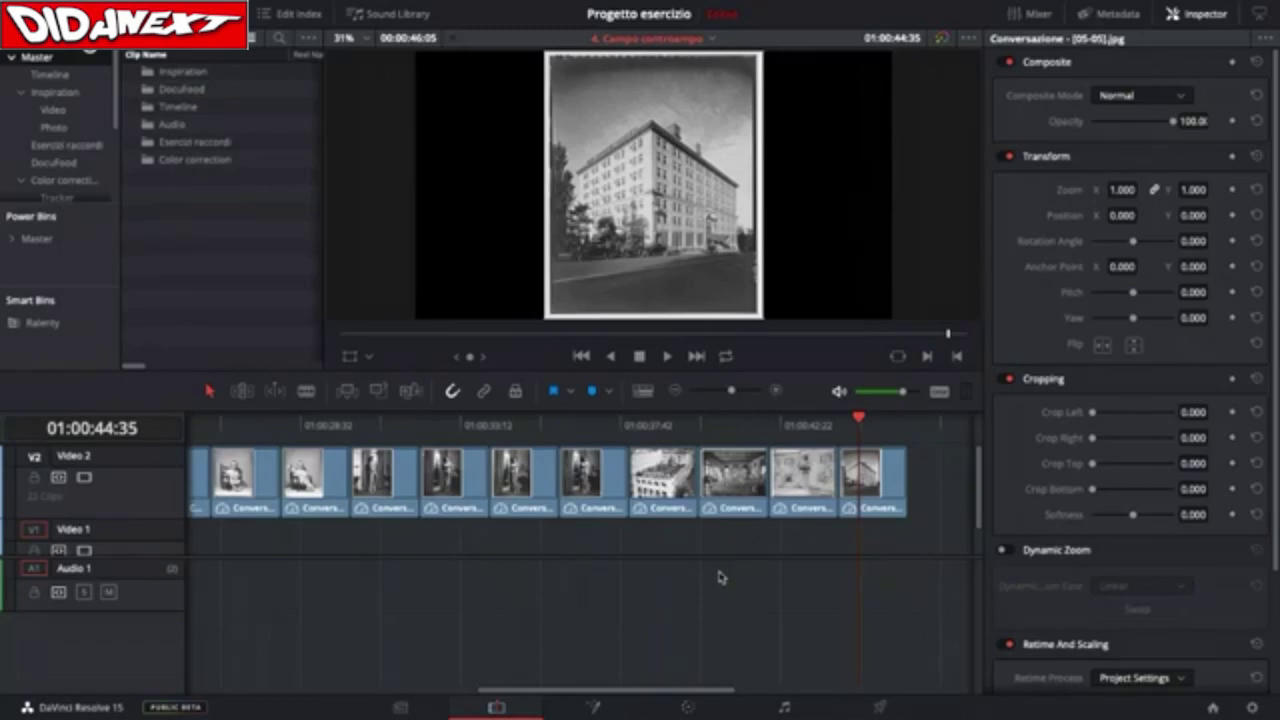
# Move the first building photo, Conversazione - [13-13].jpg, to the start of the black-and-white sequence, ahead of the seated man photos
pyautogui.moveTo(856, 418); pyautogui.dragTo(283, 425)
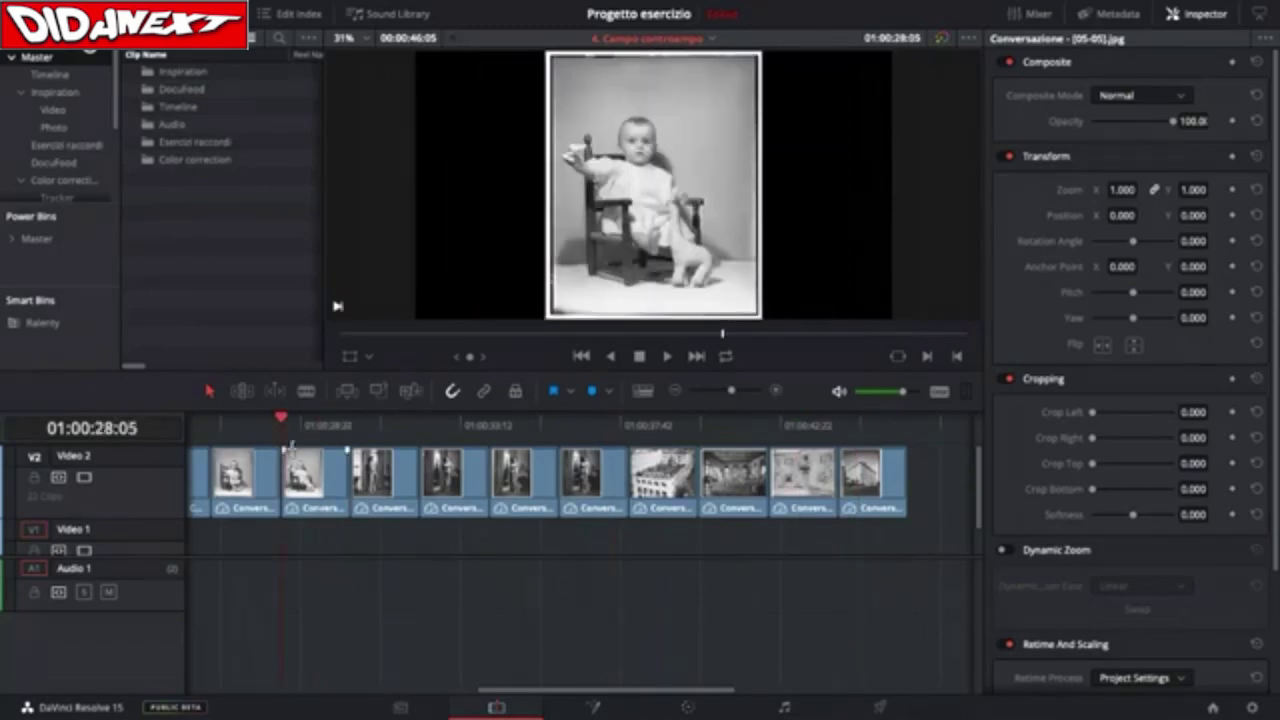
pyautogui.hscroll(-10, 291, 445)
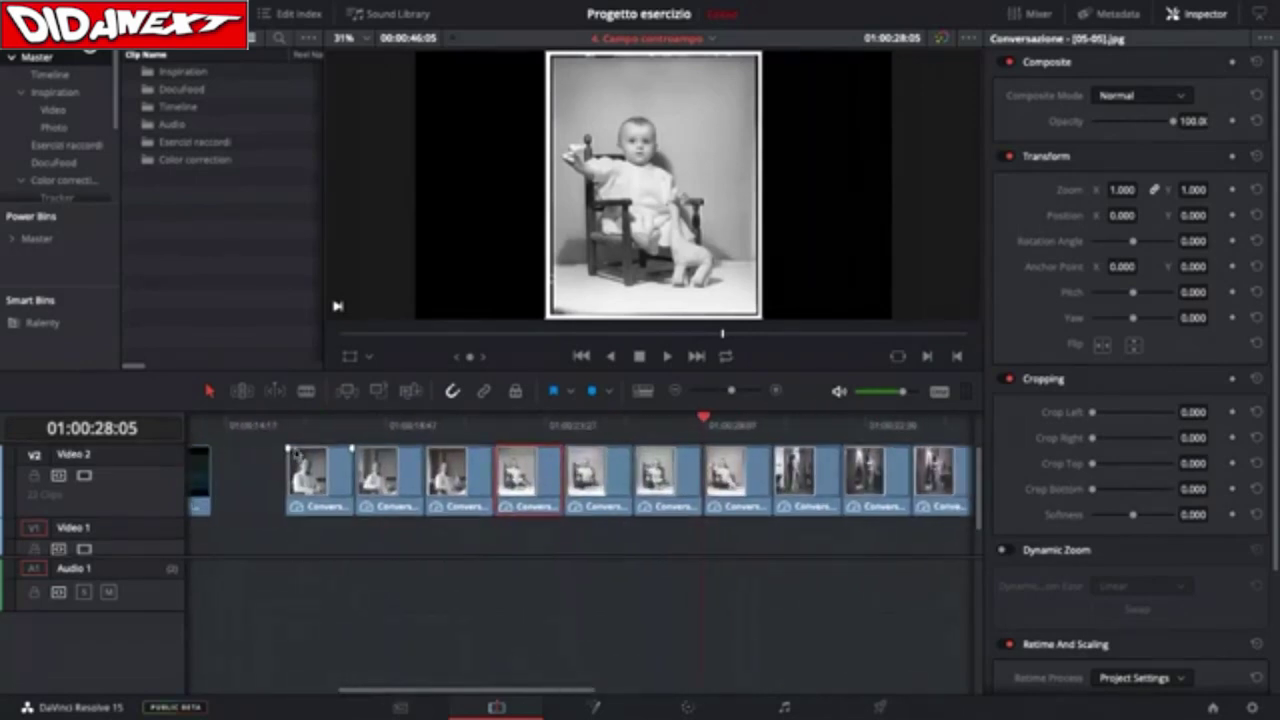
pyautogui.hscroll(5, 528, 478)
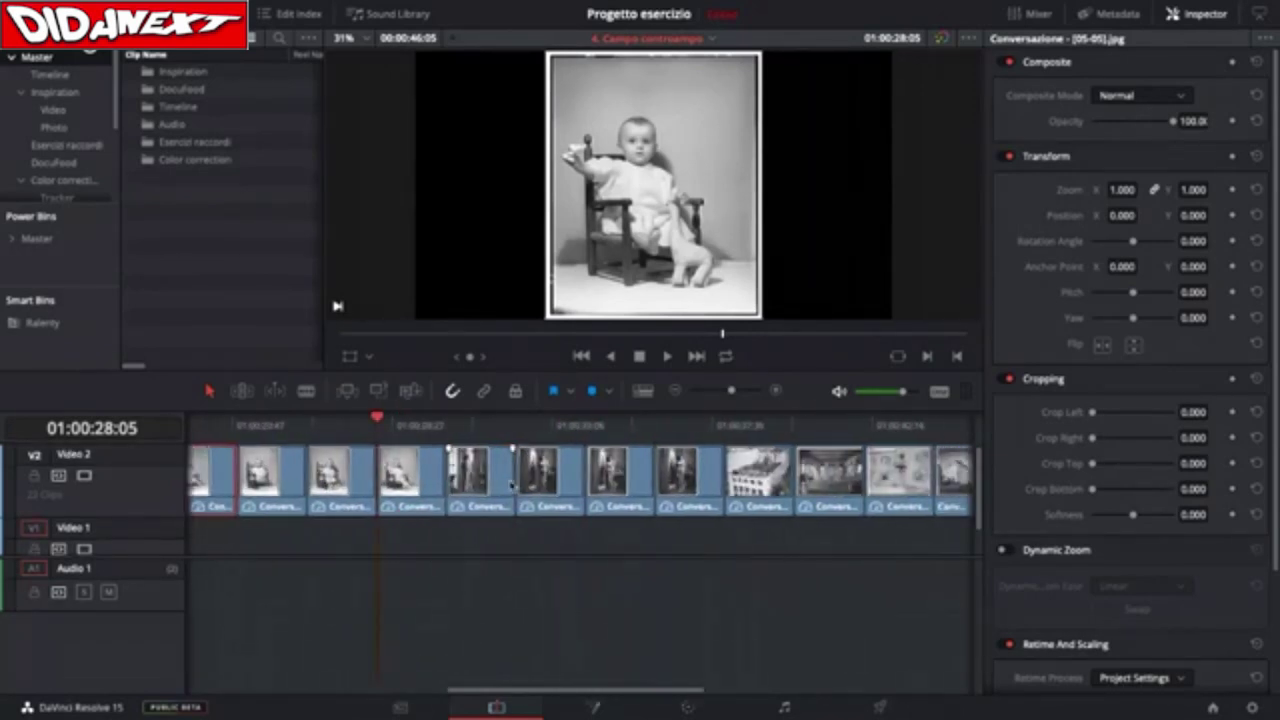
pyautogui.click(758, 478)
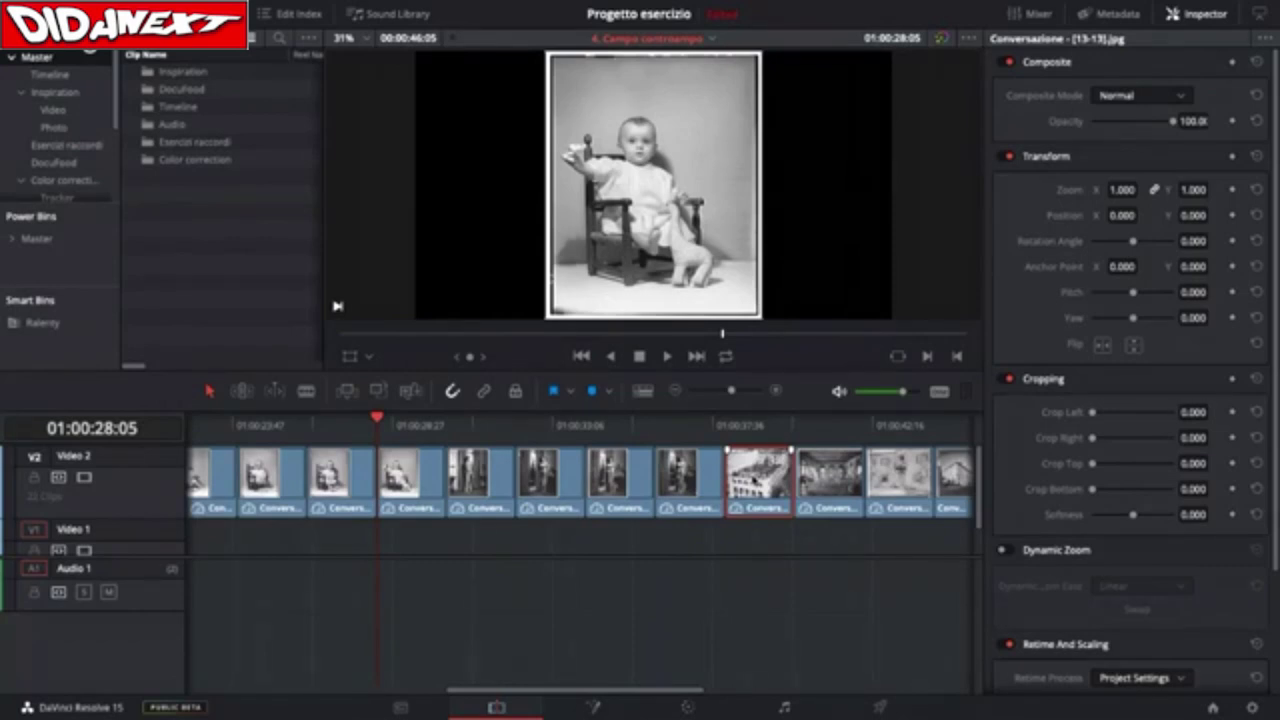
pyautogui.moveTo(754, 480); pyautogui.dragTo(190, 480)
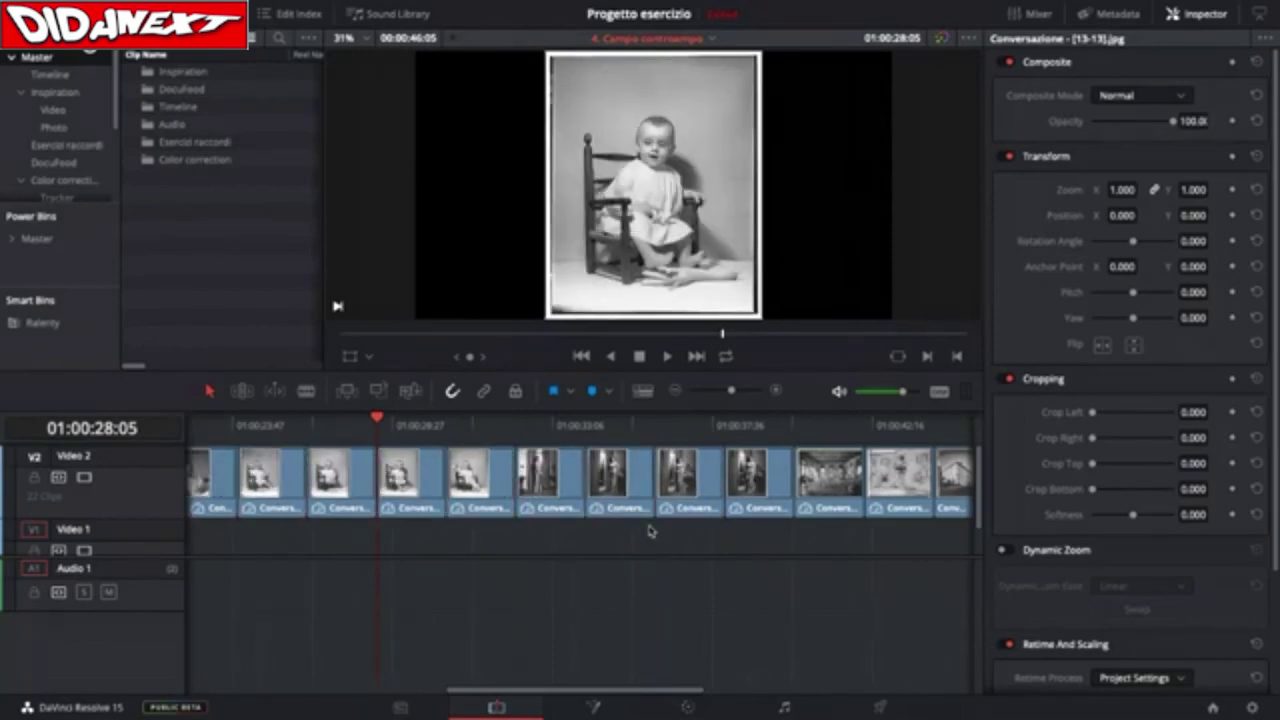
pyautogui.hscroll(-5, 650, 530)
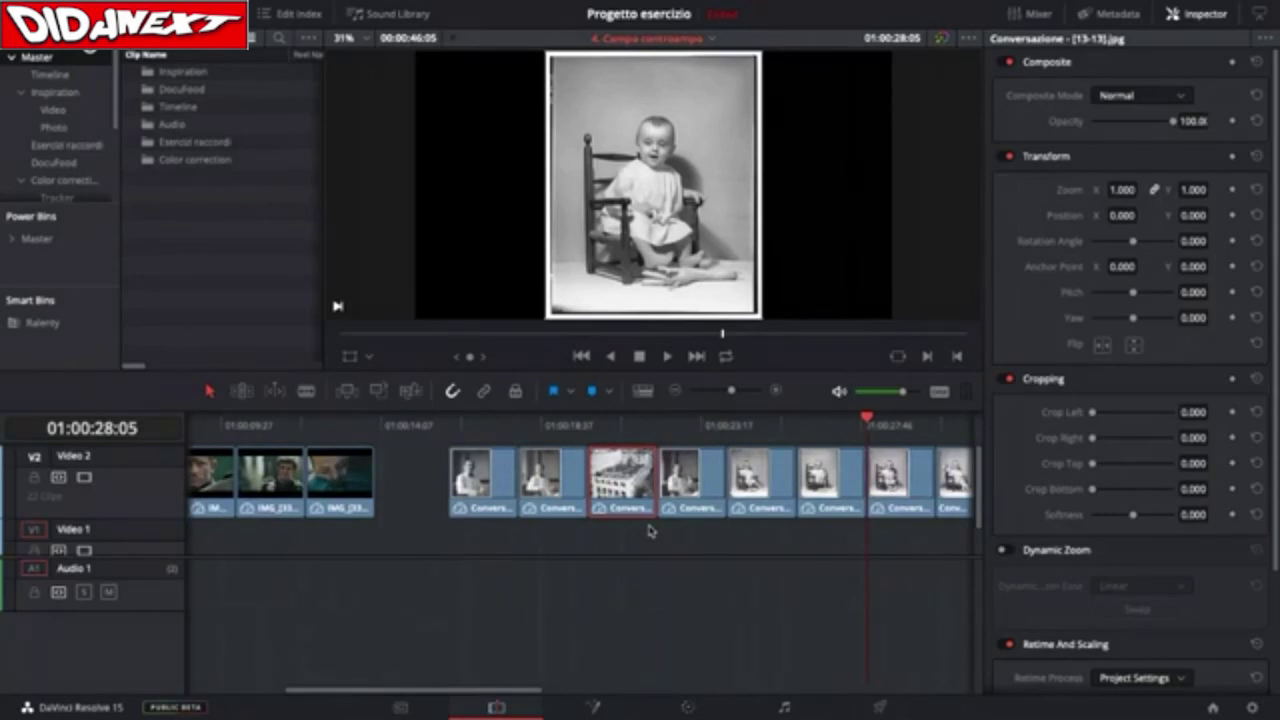
pyautogui.hotkey('ctrl', 'shift', ',')
pyautogui.hotkey('ctrl', 'shift', ',')
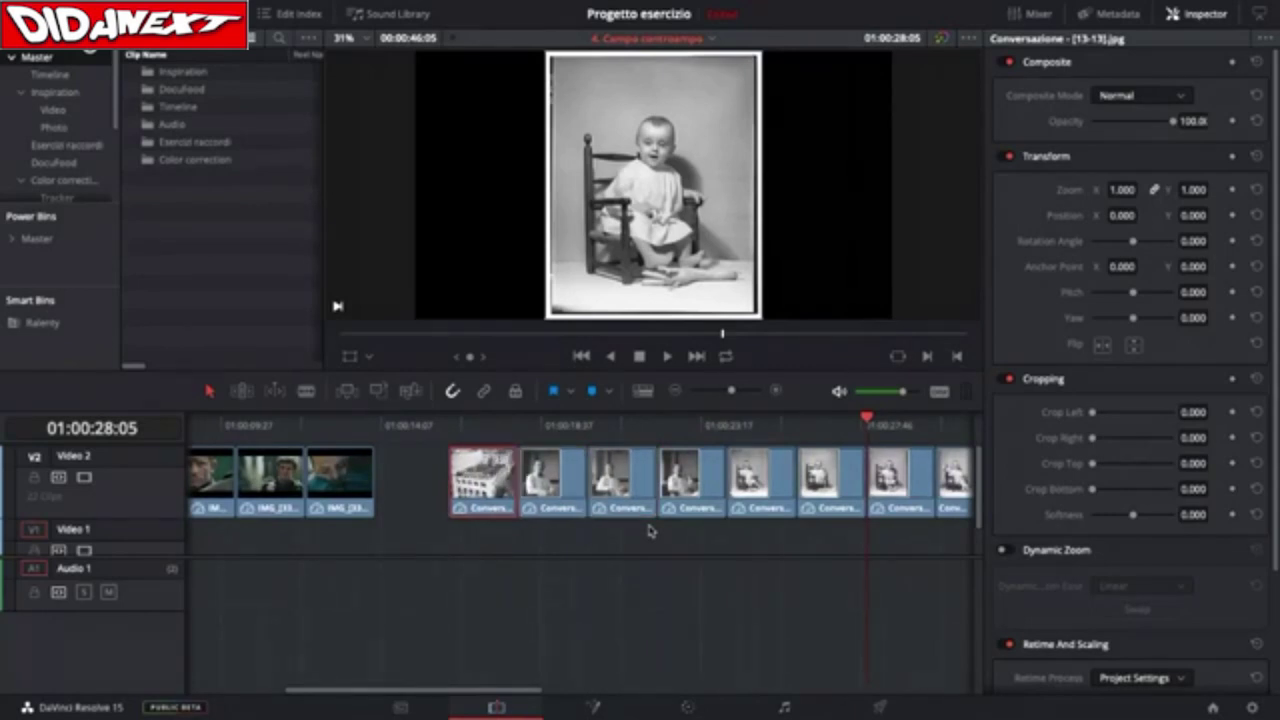
# Review the seated man photos and move the one with the raised pipe directly after the building photo
pyautogui.click(554, 421)
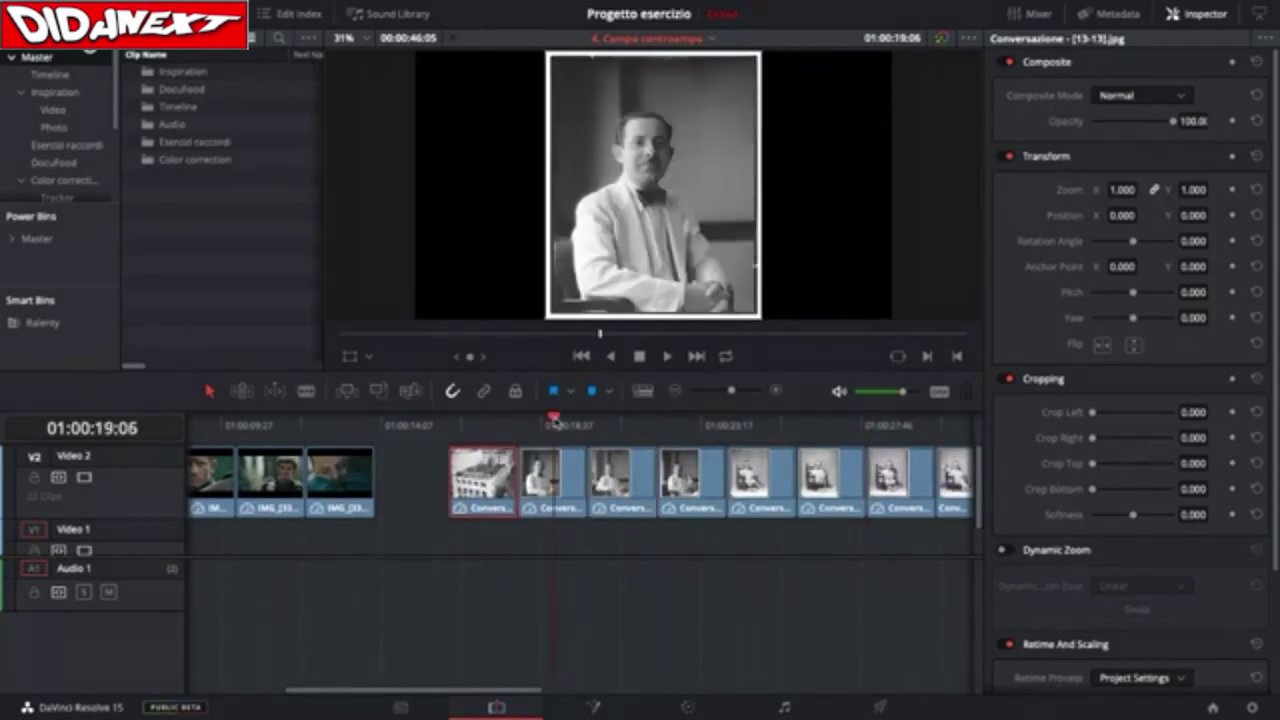
pyautogui.moveTo(554, 421); pyautogui.dragTo(680, 425)
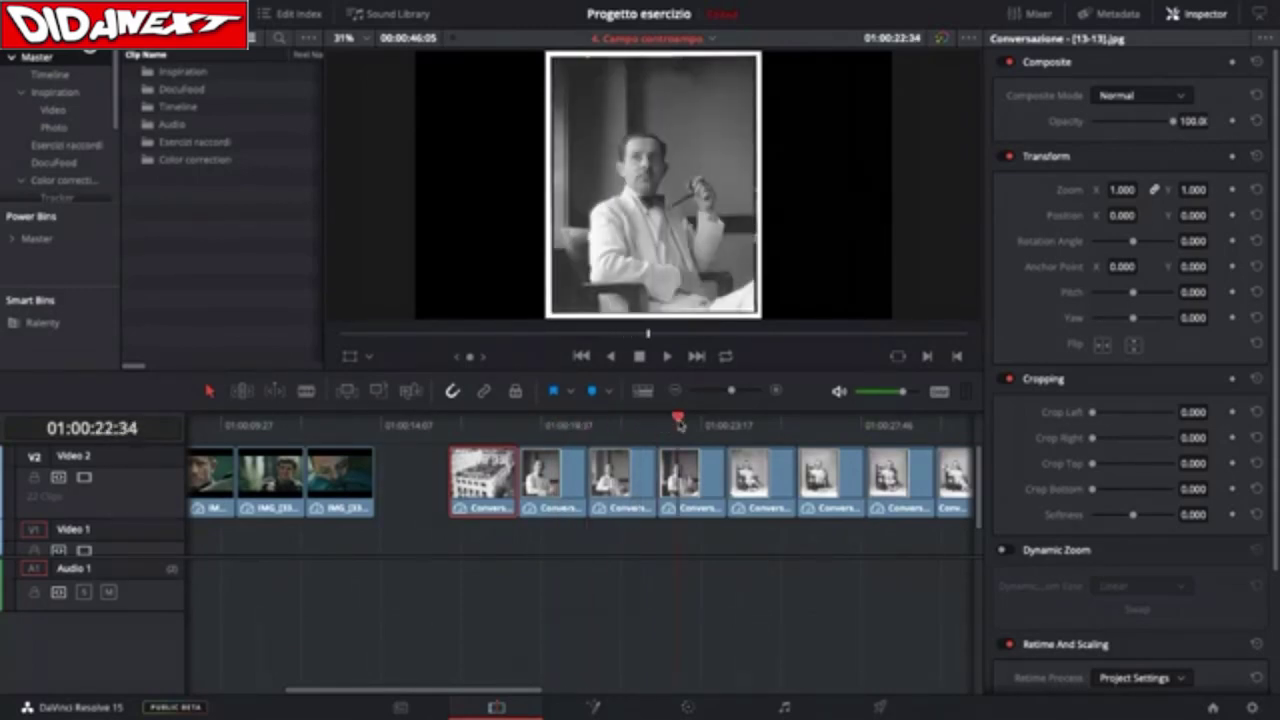
pyautogui.click(690, 484)
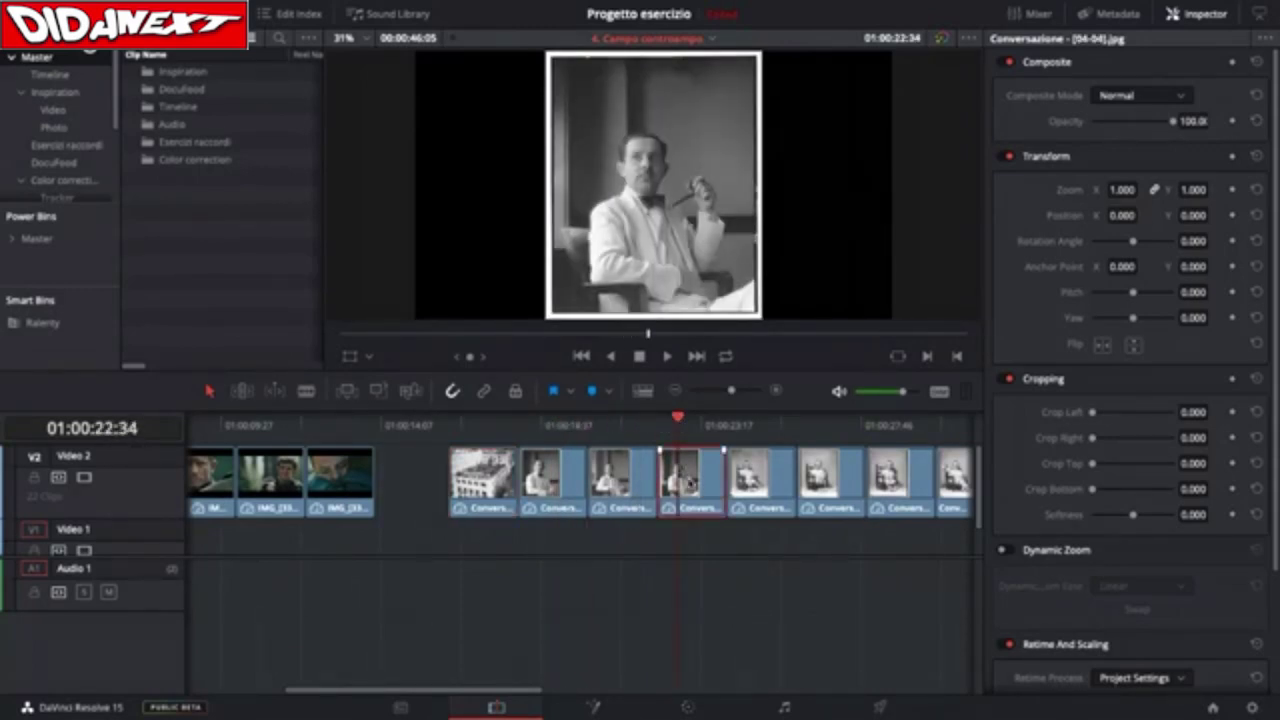
pyautogui.hotkey('ctrl', 'shift', ',')
pyautogui.hotkey('ctrl', 'shift', ',')
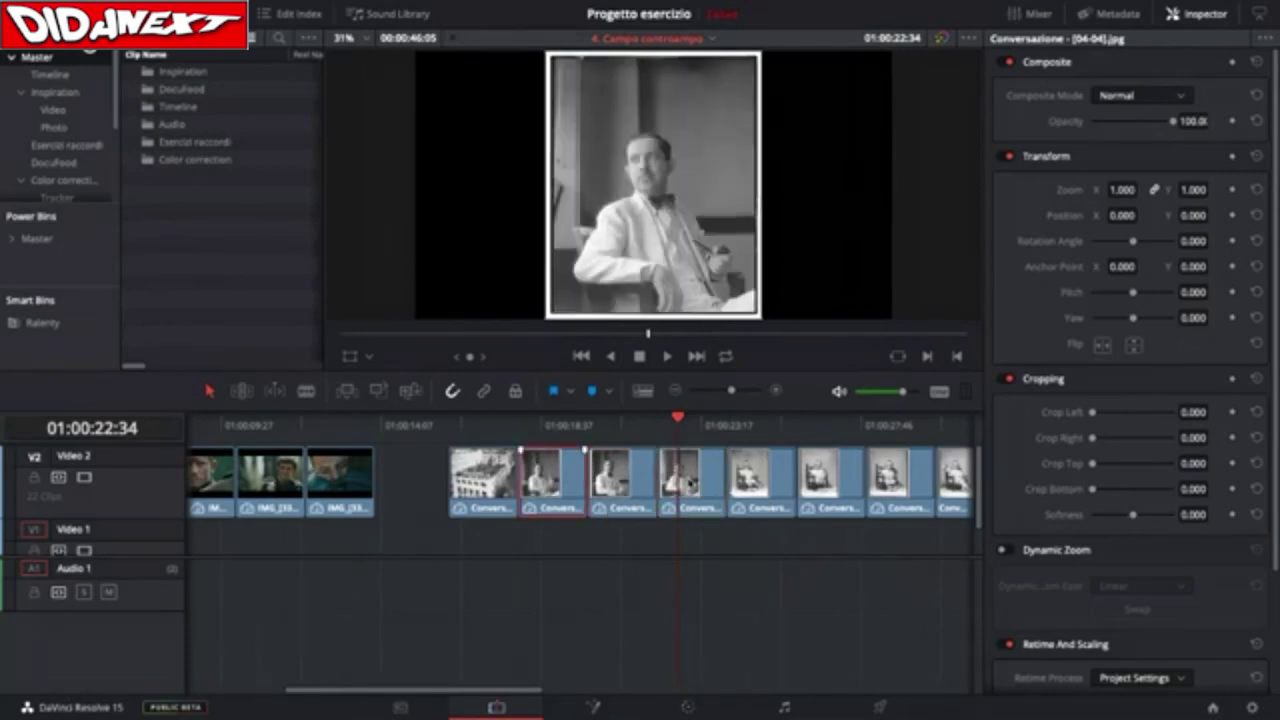
pyautogui.click(548, 422)
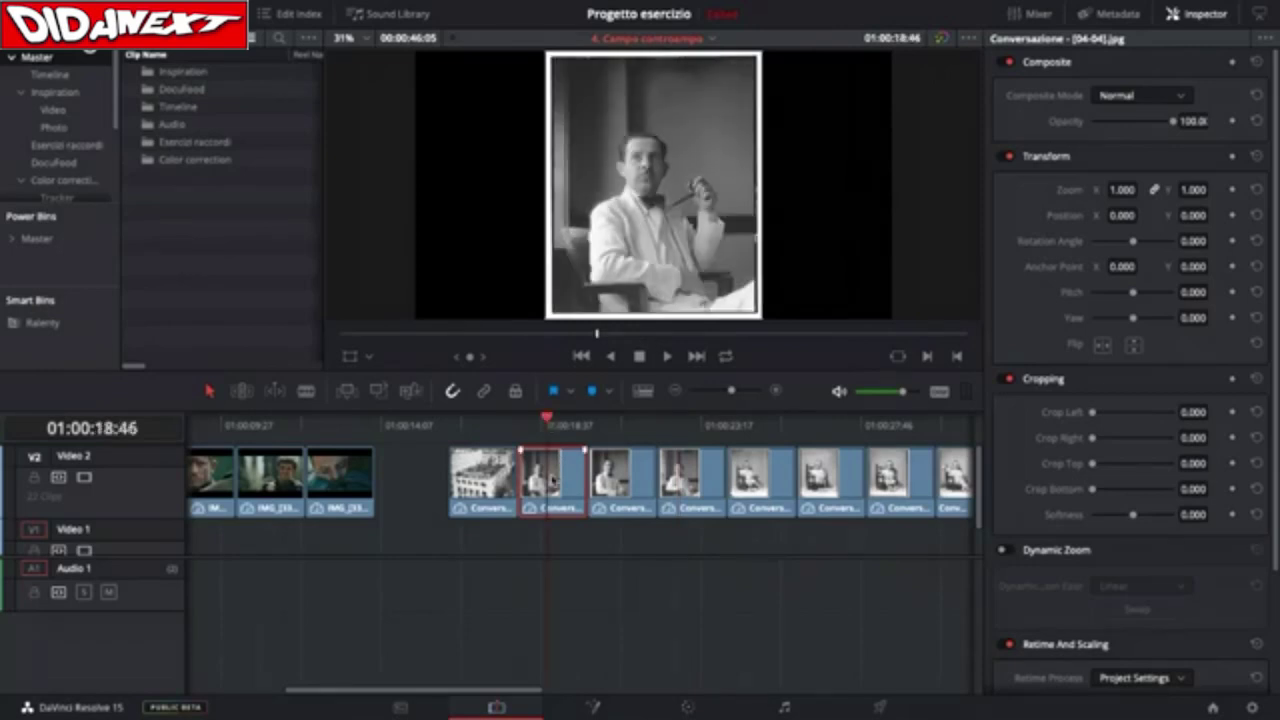
# Compare the first two standing woman photos and move the second, Conversazione - [10-10].jpg, directly after the first building photo
pyautogui.hscroll(5, 552, 481)
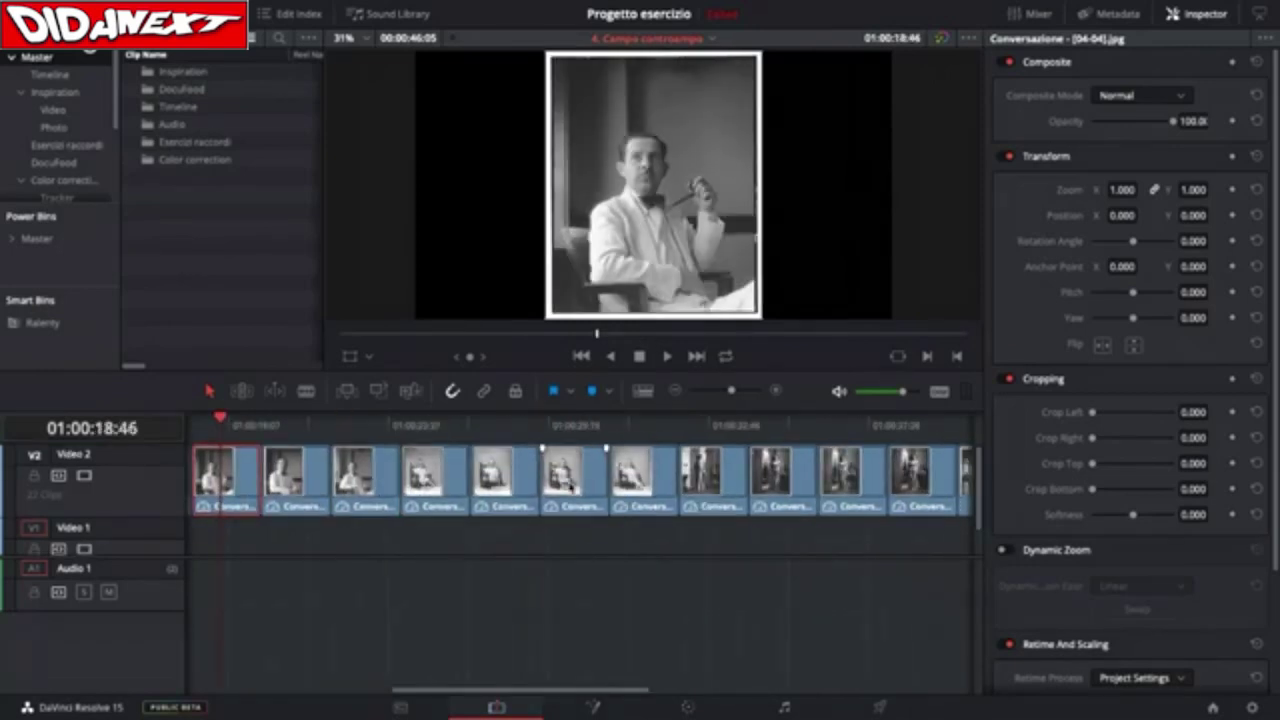
pyautogui.click(714, 424)
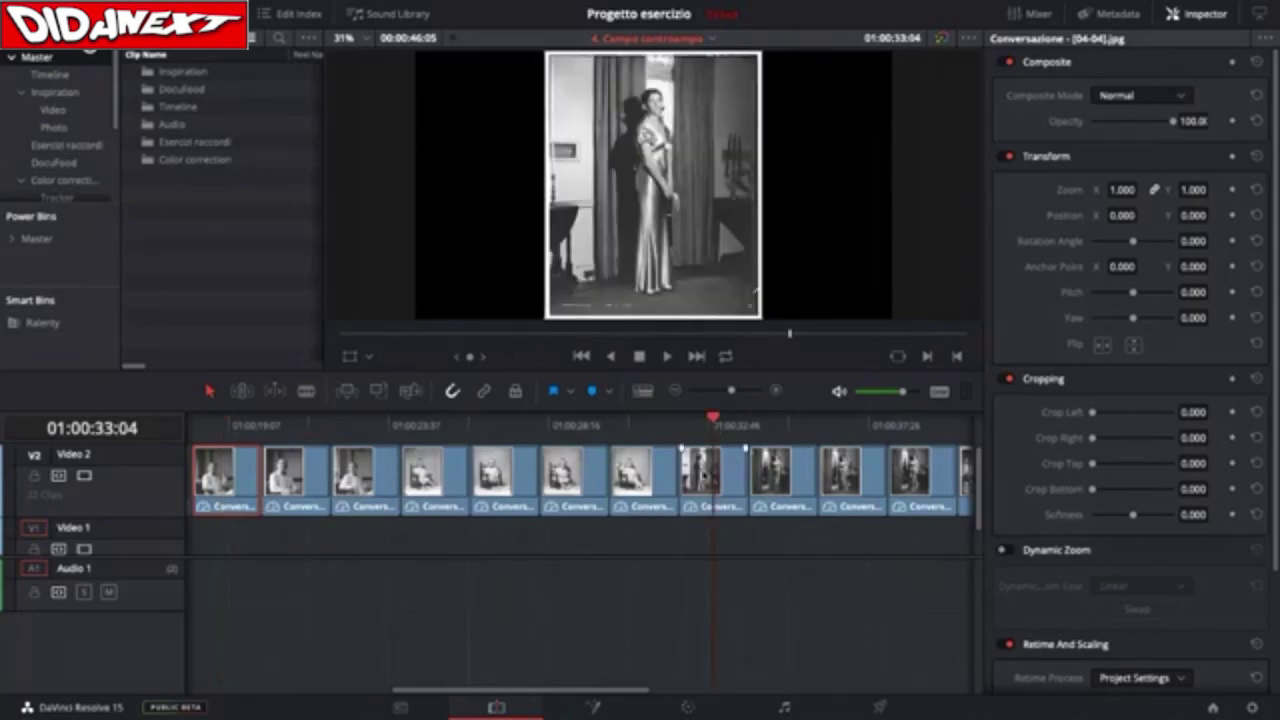
pyautogui.click(712, 475)
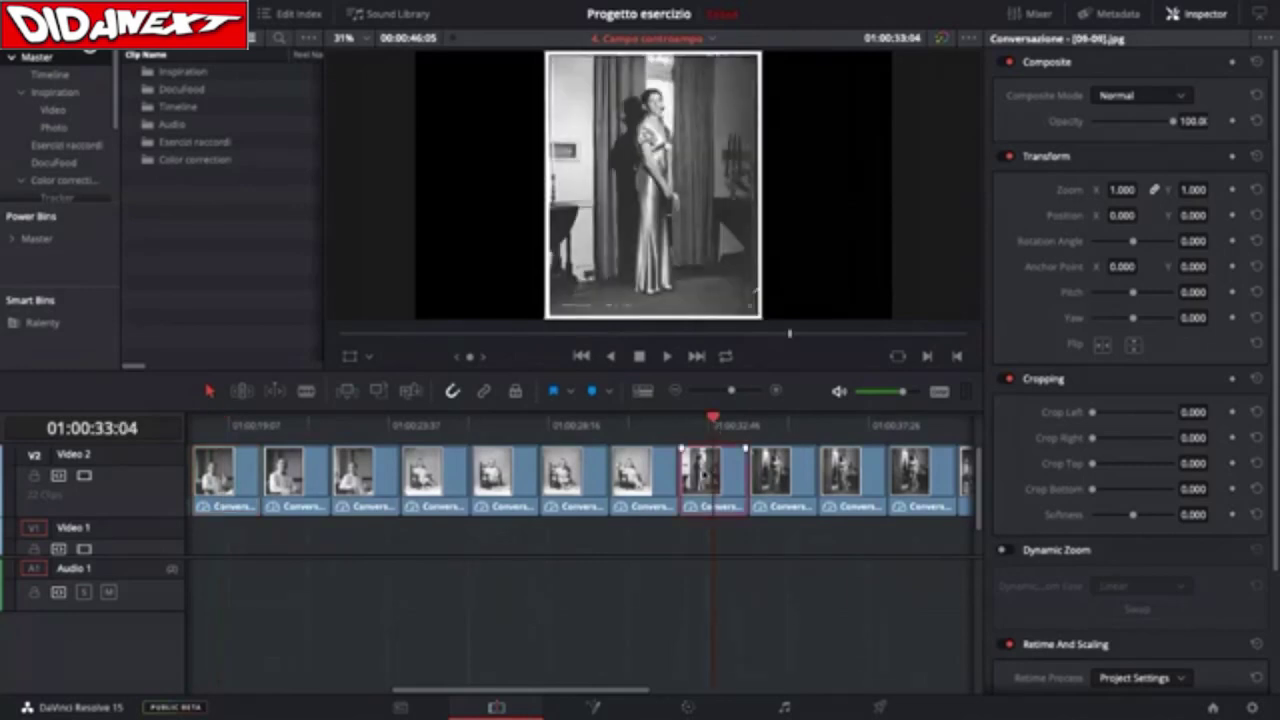
pyautogui.click(785, 424)
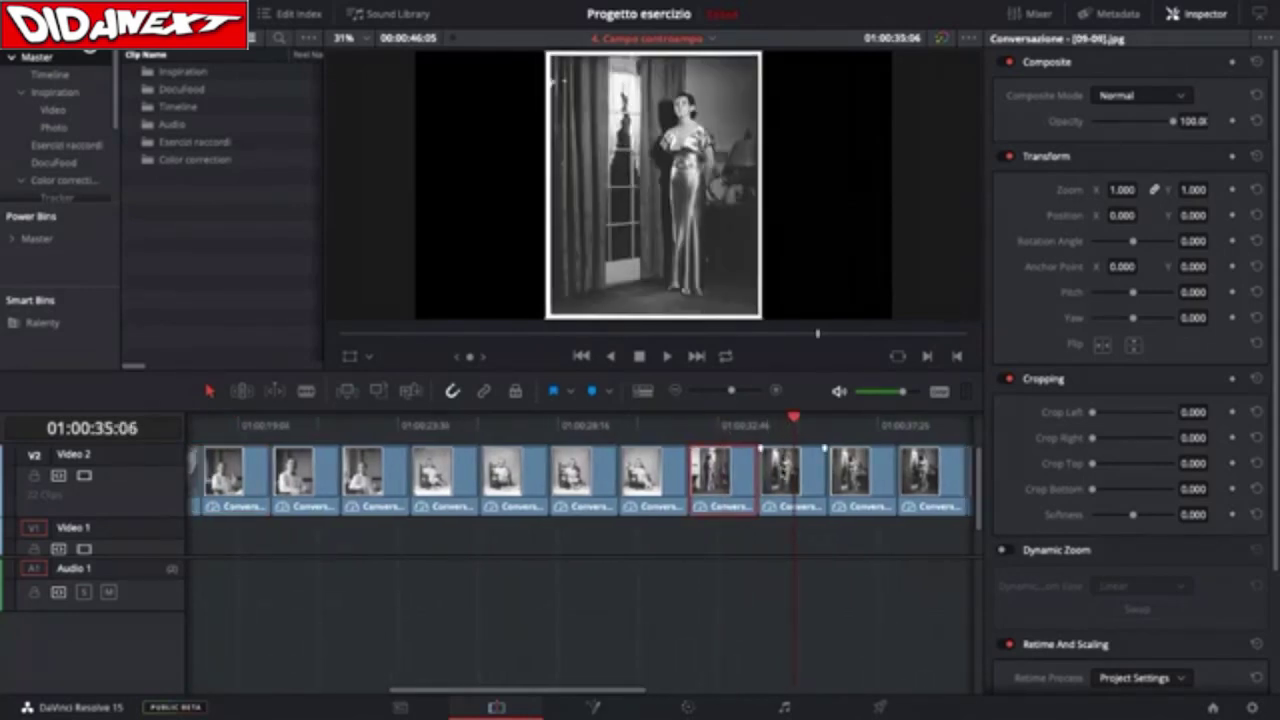
pyautogui.click(784, 471)
pyautogui.hotkey('ctrl', 'shift', ',')
pyautogui.hotkey('ctrl', 'shift', ',')
pyautogui.hotkey('ctrl', 'shift', ',')
pyautogui.hotkey('ctrl', 'shift', ',')
pyautogui.hotkey('ctrl', 'shift', ',')
pyautogui.hotkey('ctrl', 'shift', ',')
pyautogui.hotkey('ctrl', 'shift', ',')
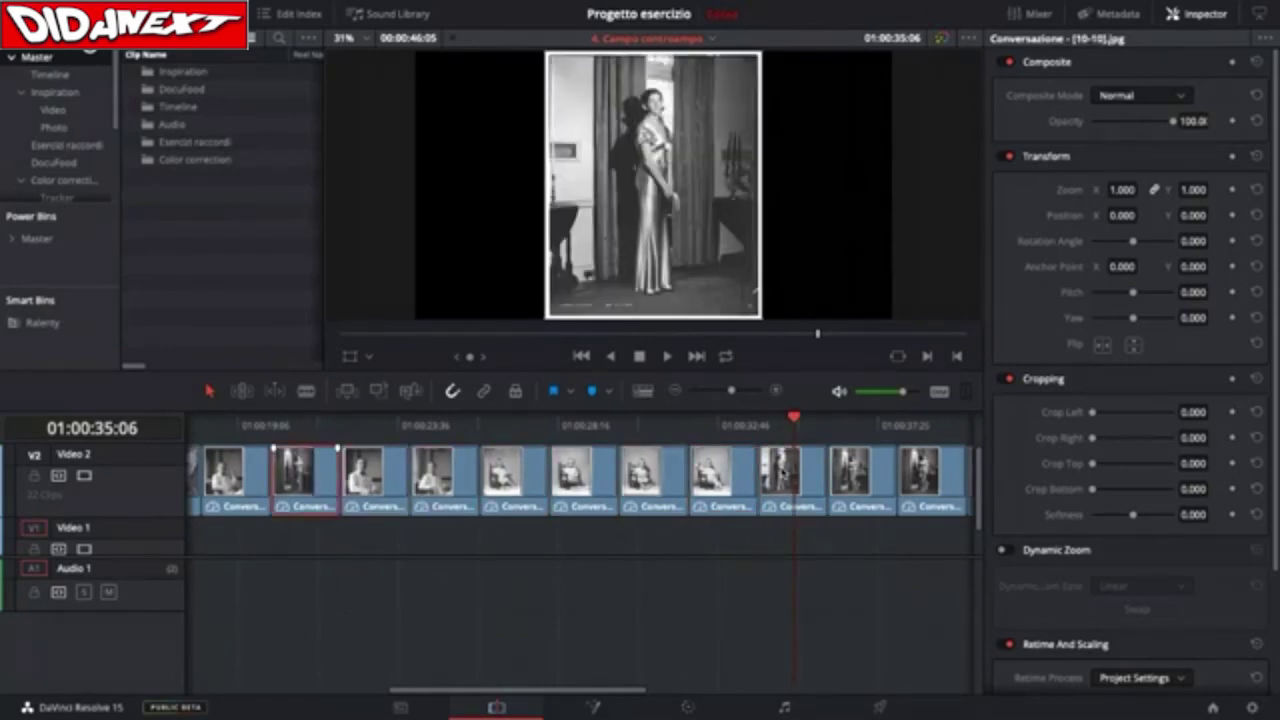
pyautogui.hotkey('ctrl', 'shift', ',')
pyautogui.hscroll(-6, 418, 490)
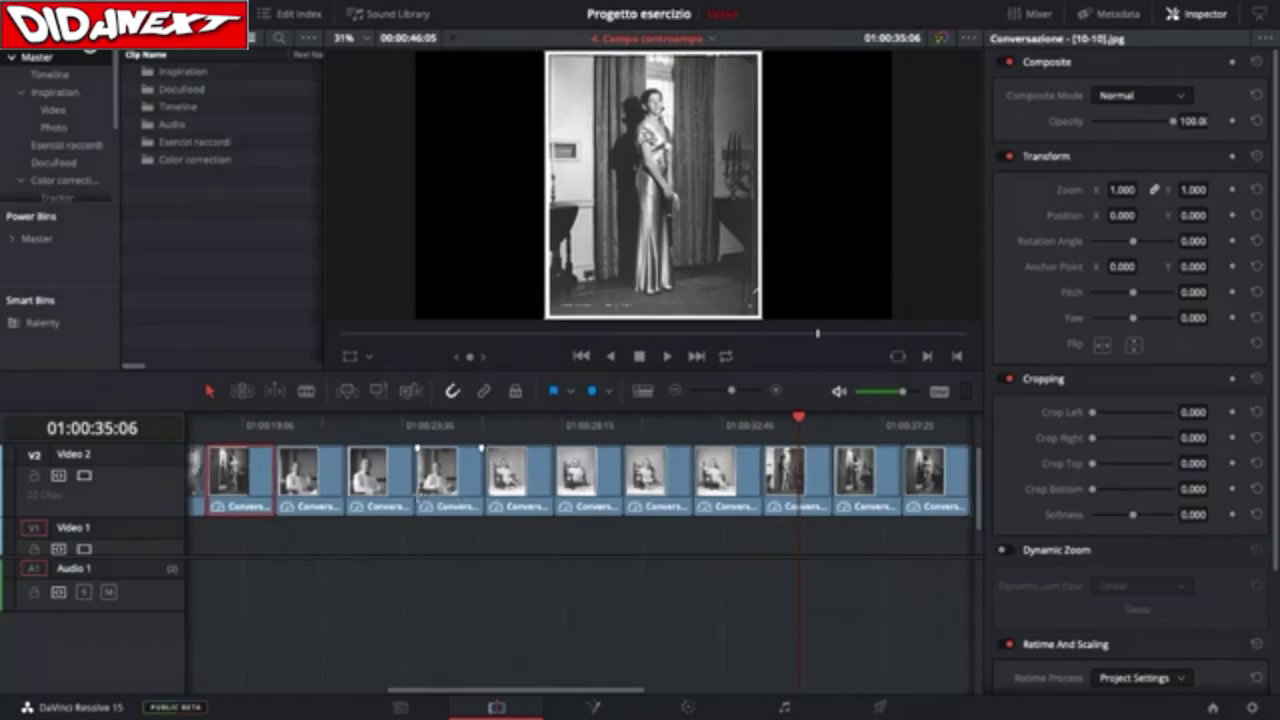
pyautogui.hscroll(2, 418, 490)
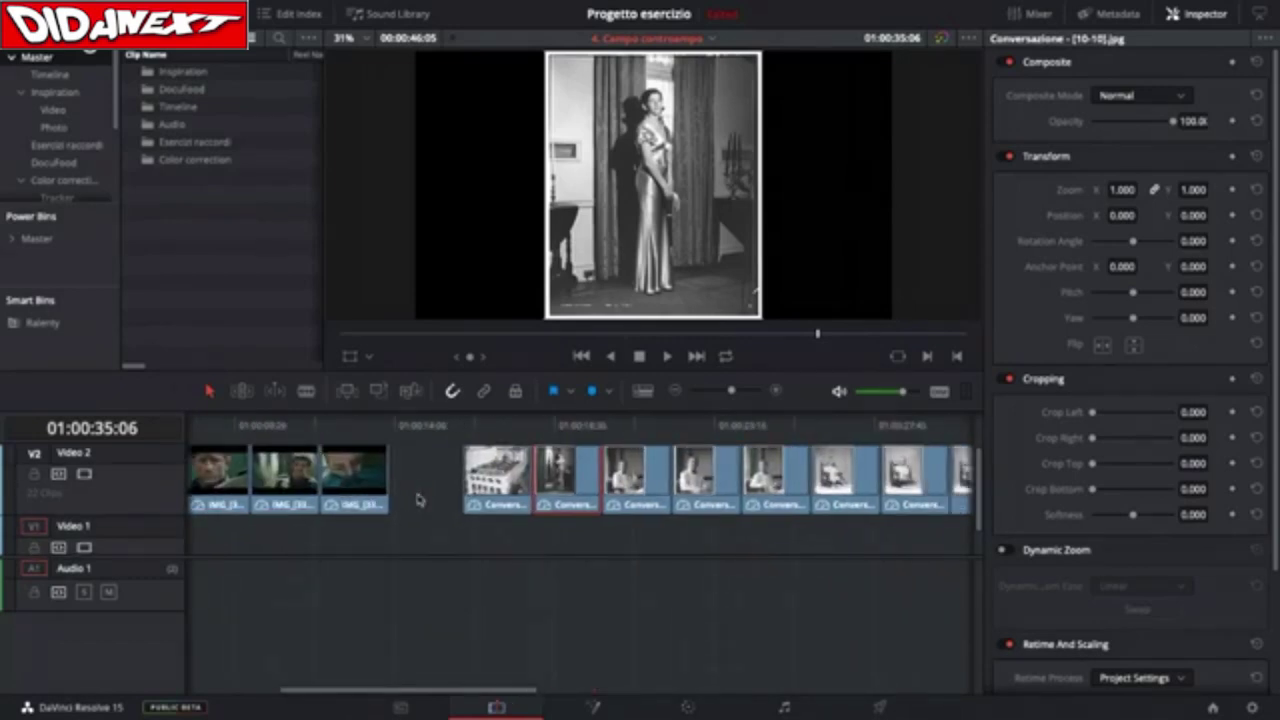
# Try the standing woman photo before and after the raised-pipe man photo, leaving it directly after him
pyautogui.hotkey('ctrl', 'shift', '.')
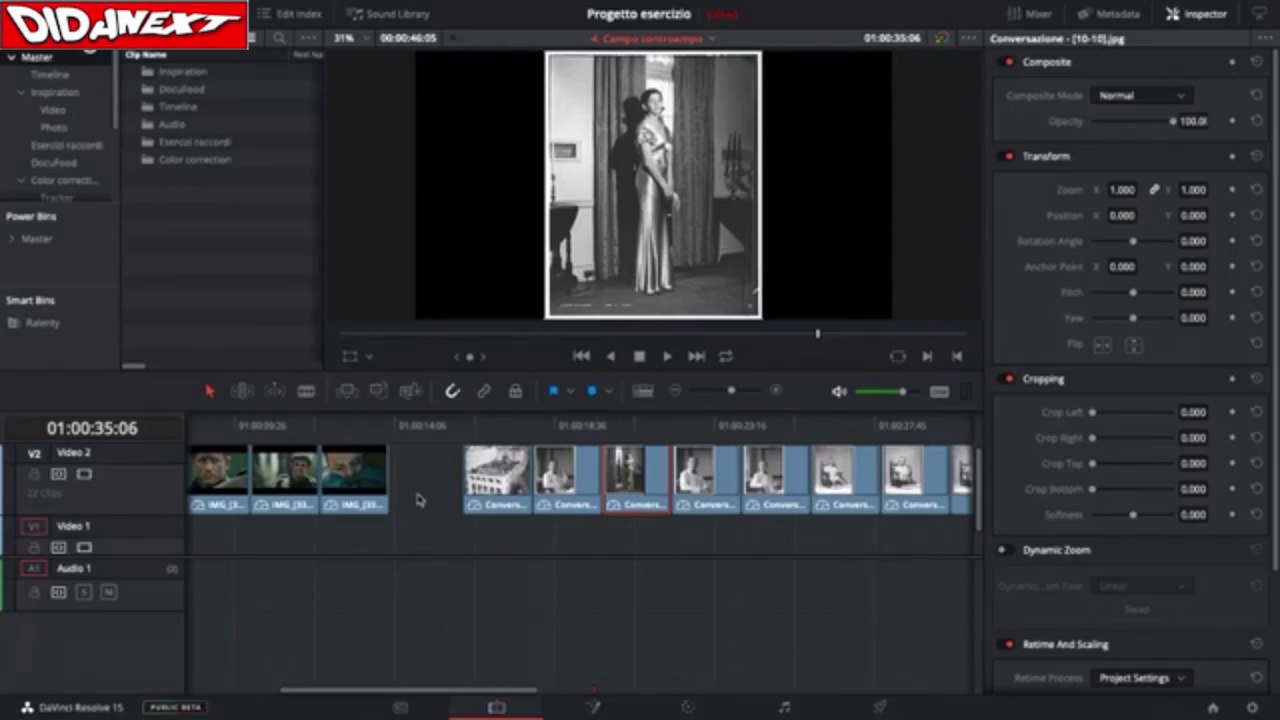
pyautogui.hotkey('ctrl', 'shift', ',')
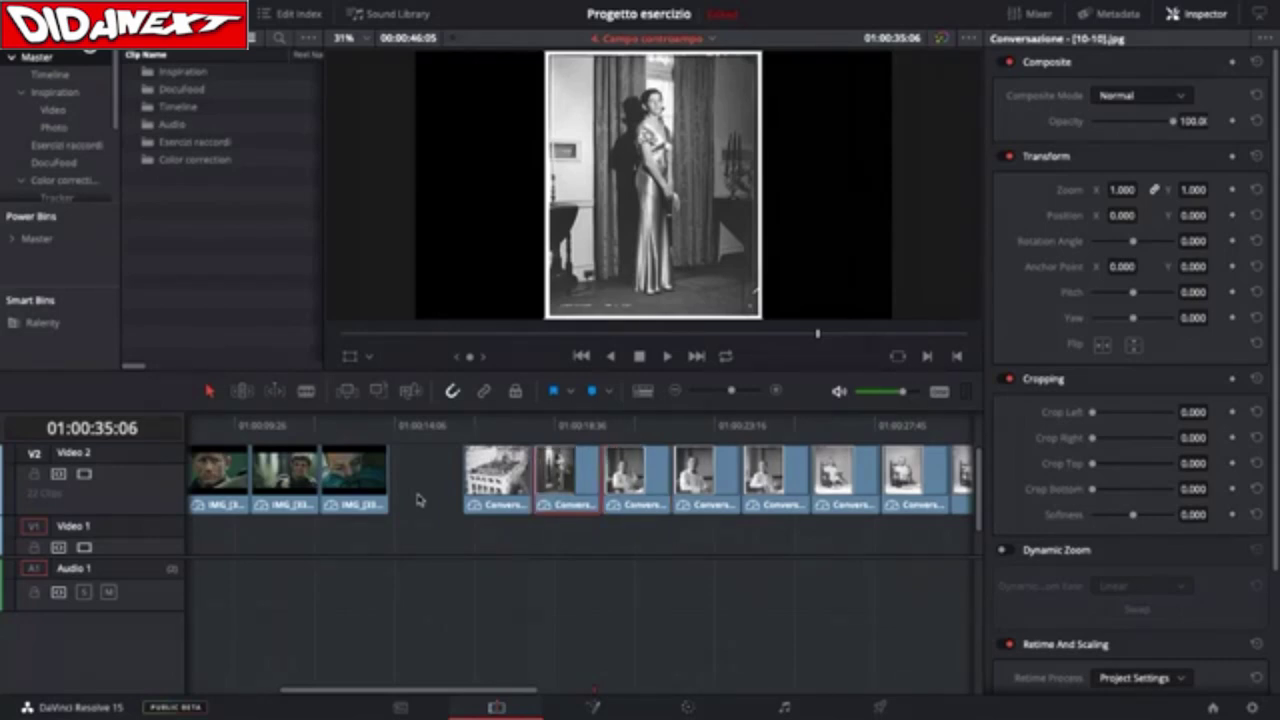
pyautogui.hotkey('ctrl', 'shift', '.')
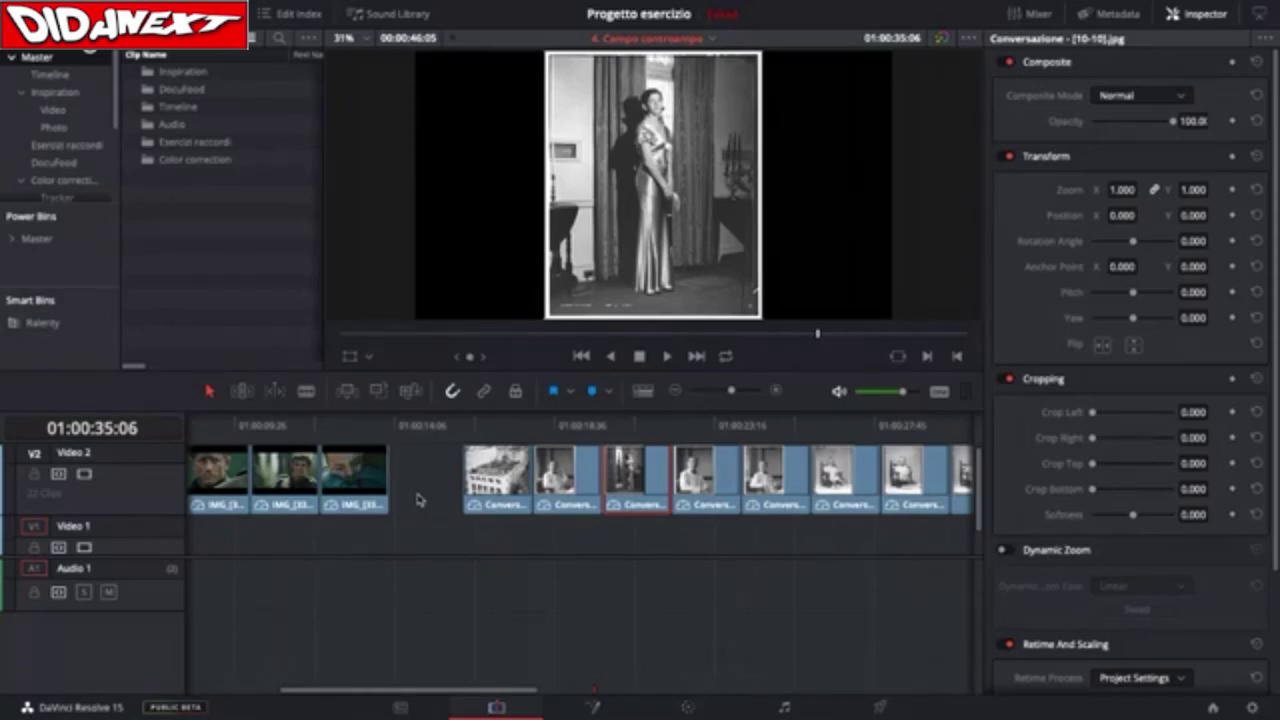
pyautogui.scroll(1, 594, 512)
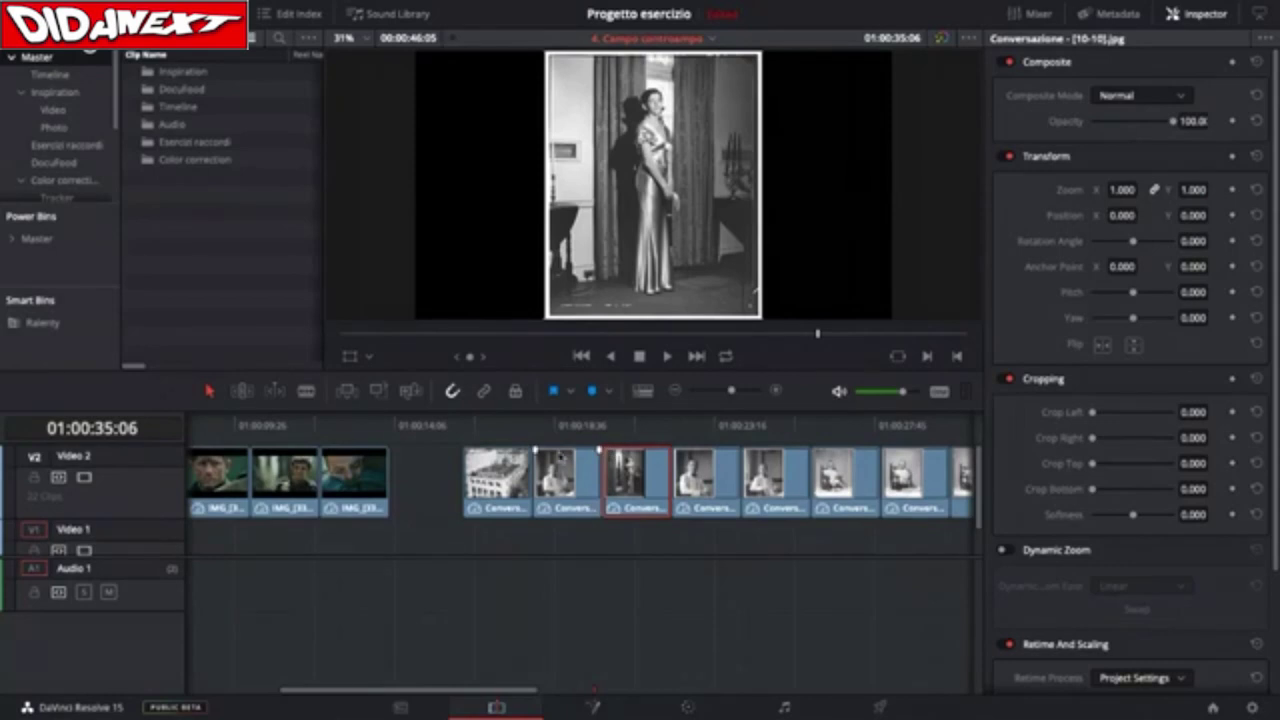
# Scrub from the building photo through the raised-pipe man and the standing woman to the next seated man photo
pyautogui.click(496, 422)
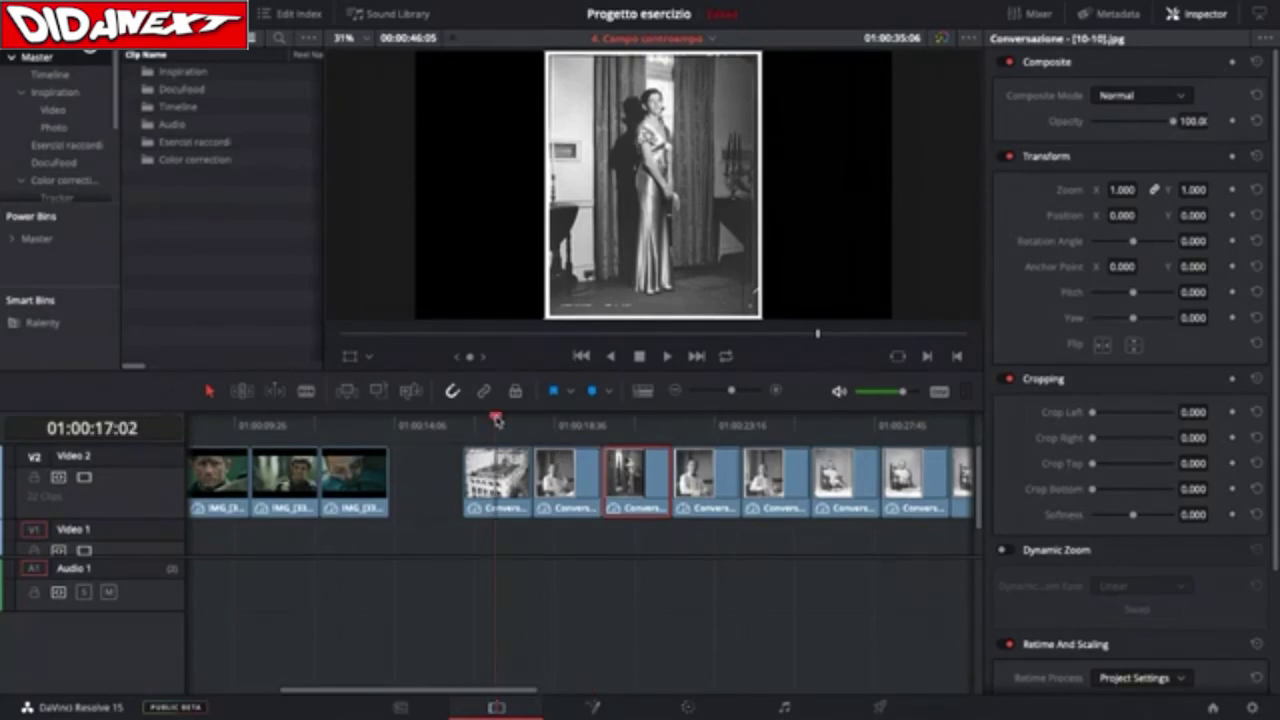
pyautogui.moveTo(497, 434); pyautogui.dragTo(699, 438)
pyautogui.hscroll(3, 688, 442)
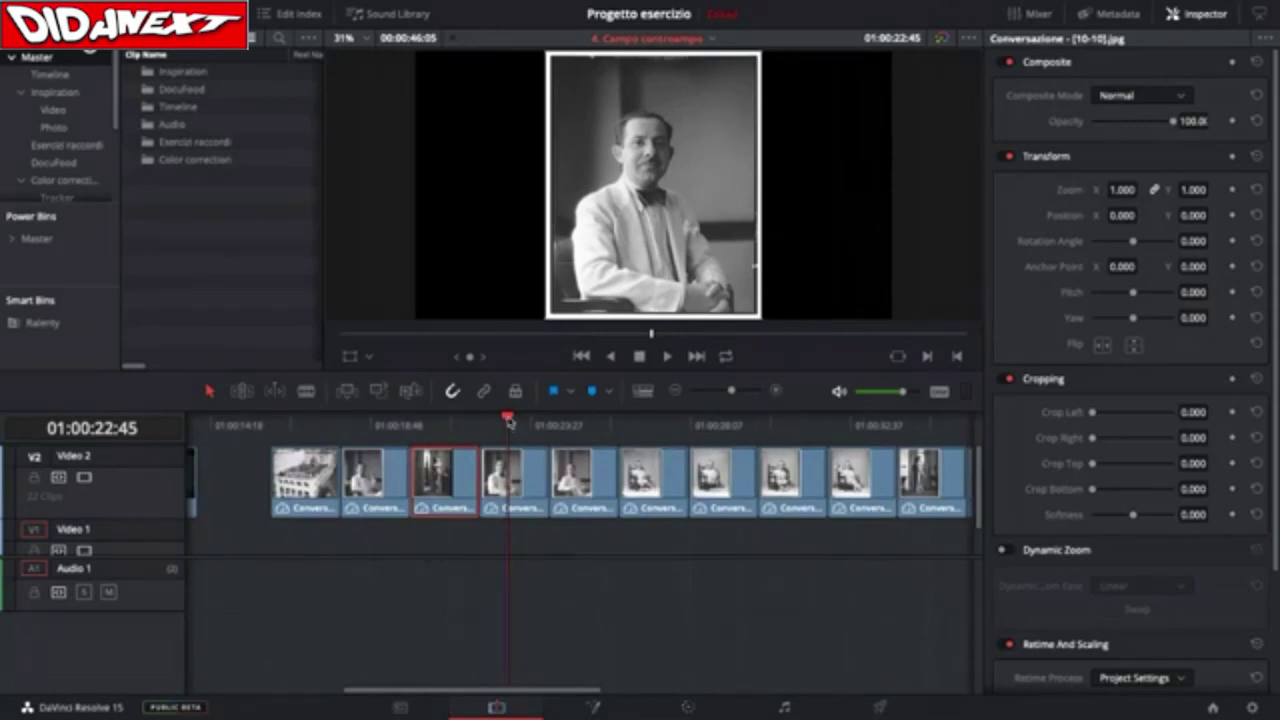
# Move the first child photo, Conversazione - [05-05].jpg, directly after the standing woman photo
pyautogui.moveTo(509, 420); pyautogui.dragTo(646, 426)
pyautogui.click(648, 480)
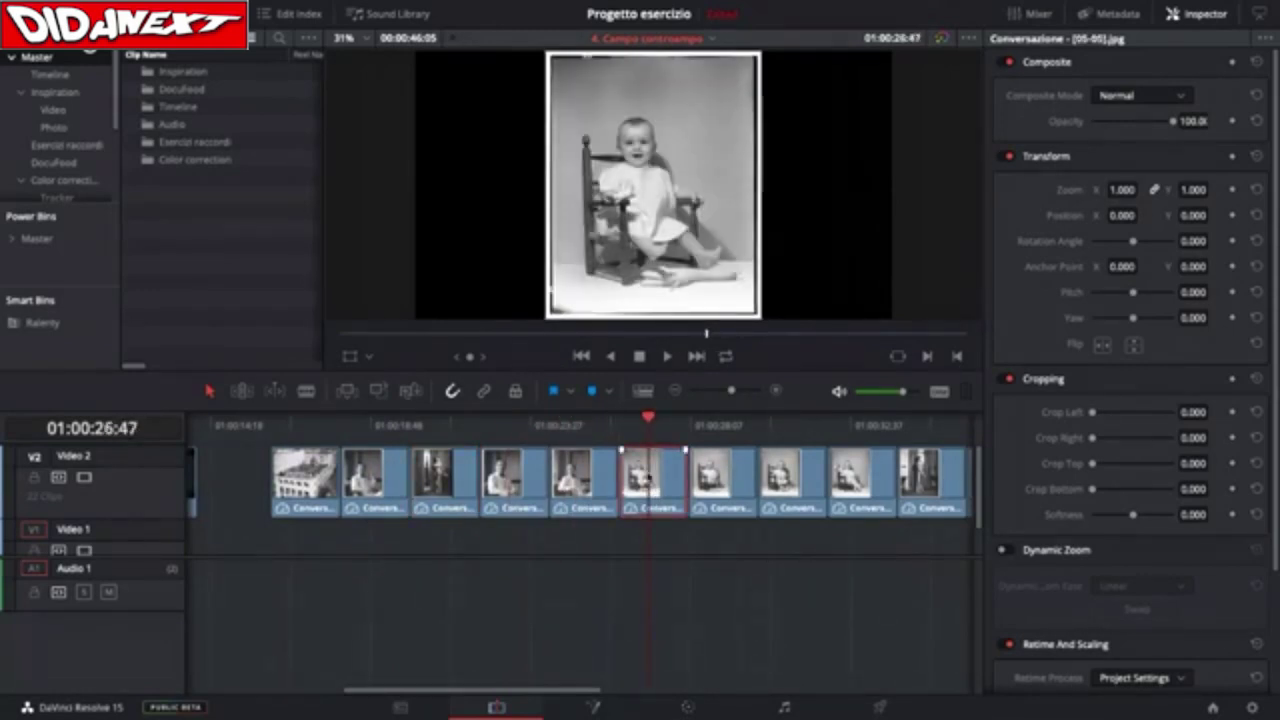
pyautogui.hotkey('ctrl', 'shift', ',')
pyautogui.hotkey('ctrl', 'shift', ',')
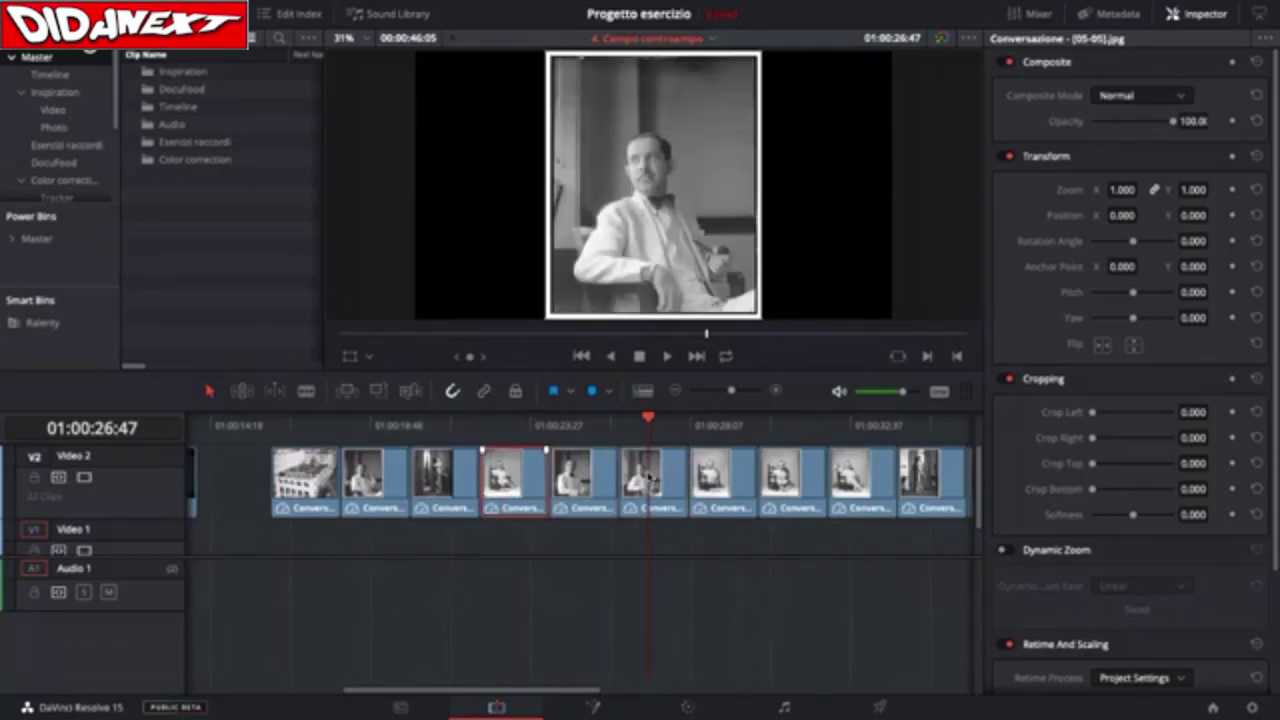
# Flip the standing woman photo, Conversazione - [10-10].jpg, horizontally and compare her gaze direction with the raised-pipe man's
pyautogui.click(366, 421)
pyautogui.moveTo(366, 421); pyautogui.dragTo(434, 436)
pyautogui.click(469, 478)
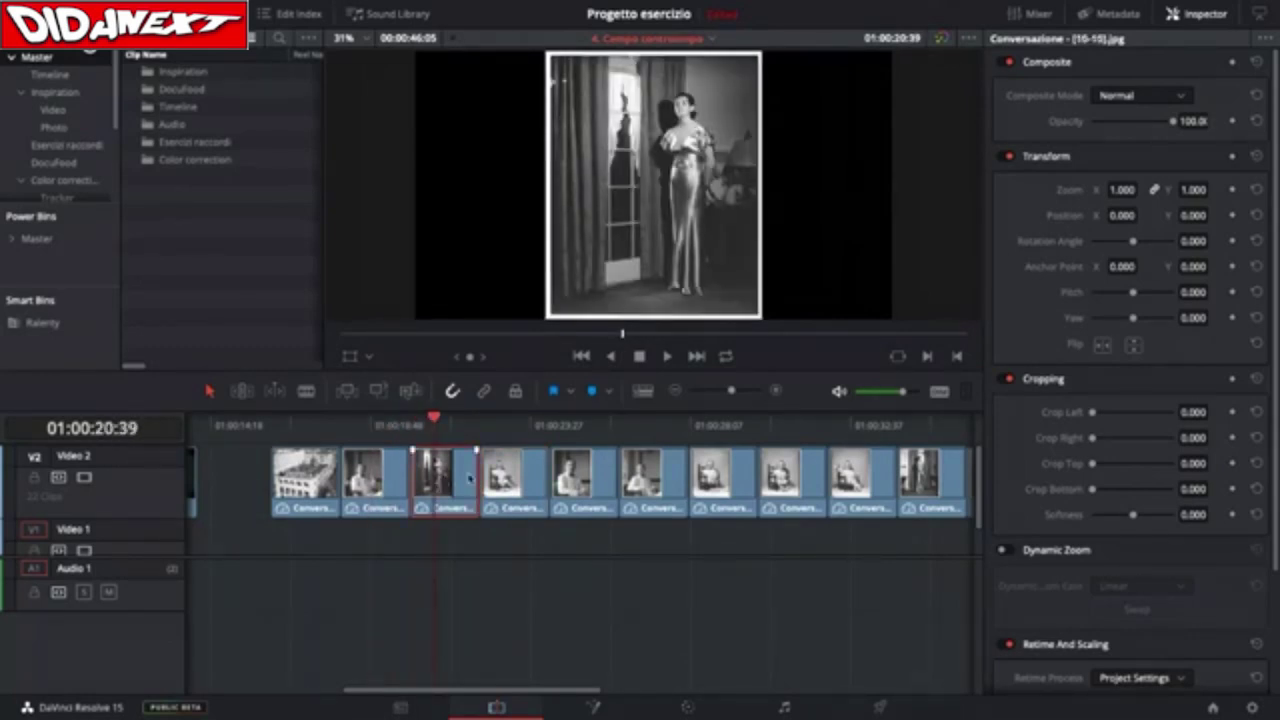
pyautogui.click(1102, 346)
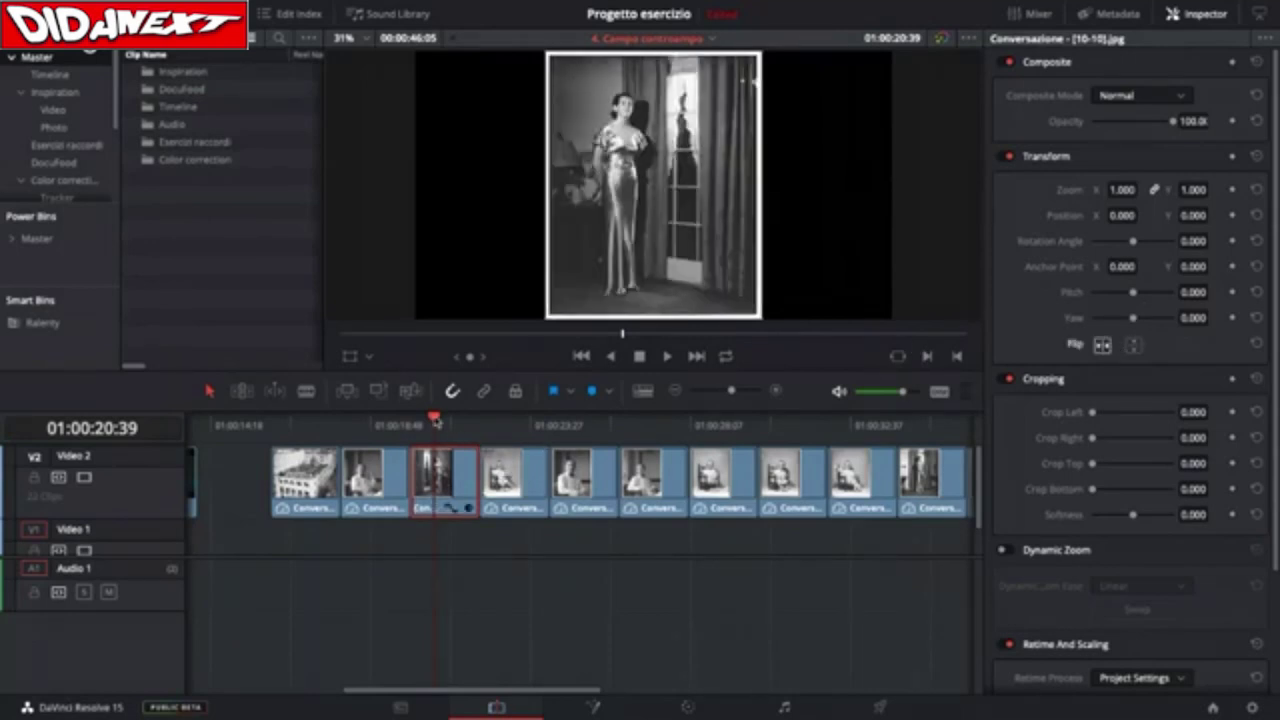
pyautogui.moveTo(435, 421); pyautogui.dragTo(369, 439)
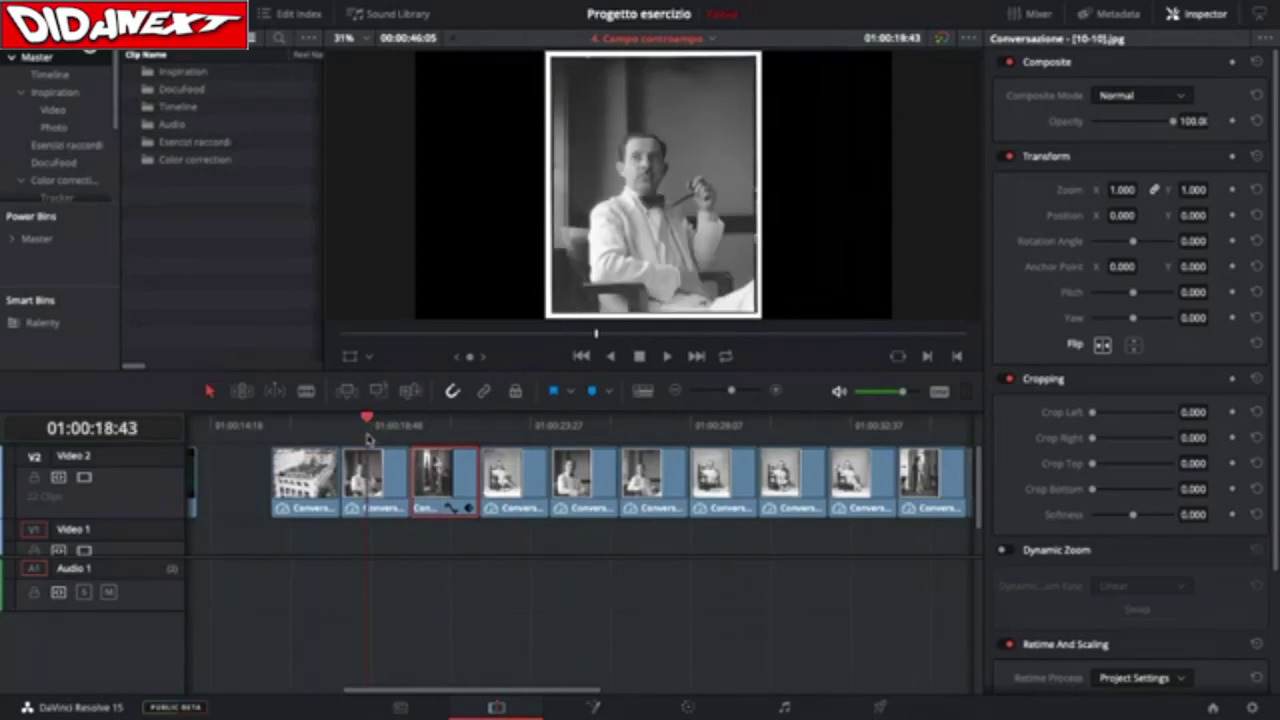
pyautogui.moveTo(369, 439); pyautogui.dragTo(450, 448)
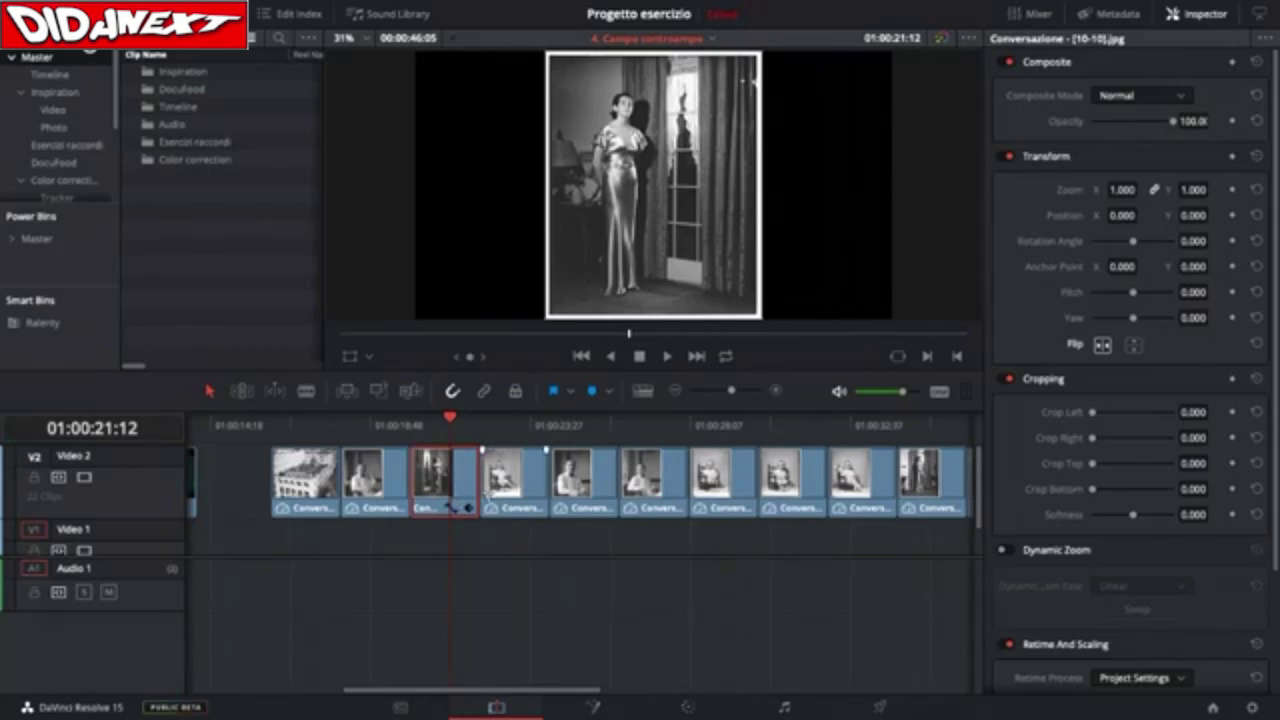
# Switch to the Keynote presentation DaVinci_red.key and open the "Regole e infrazioni" section slide
pyautogui.press('super+Tab')
pyautogui.press('super+Tab')
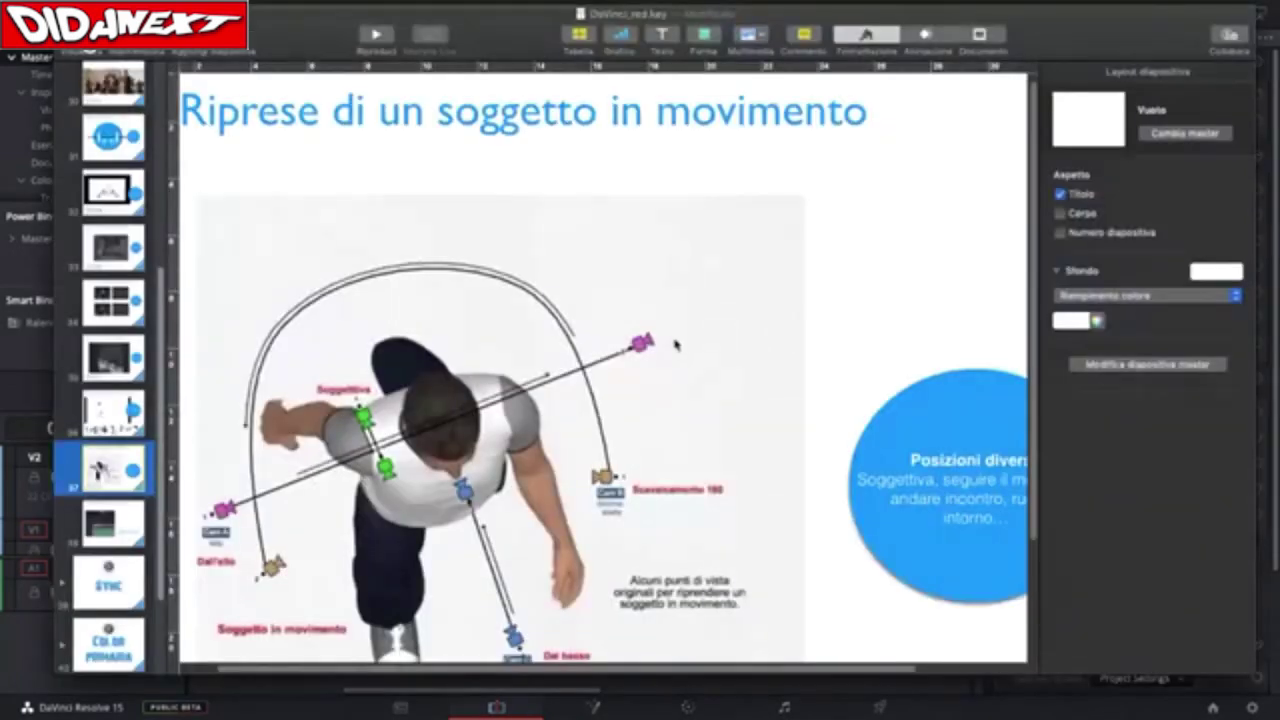
pyautogui.scroll(5, 122, 227)
pyautogui.click(113, 143)
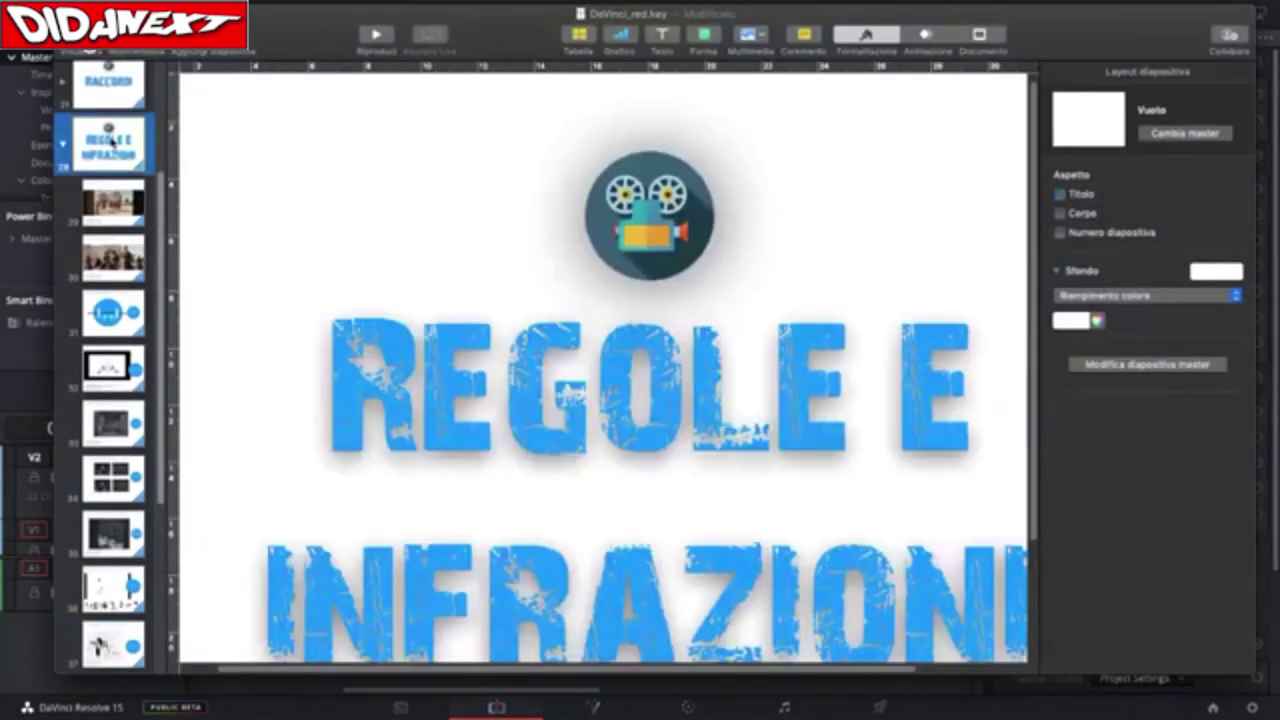
pyautogui.scroll(-3, 625, 382)
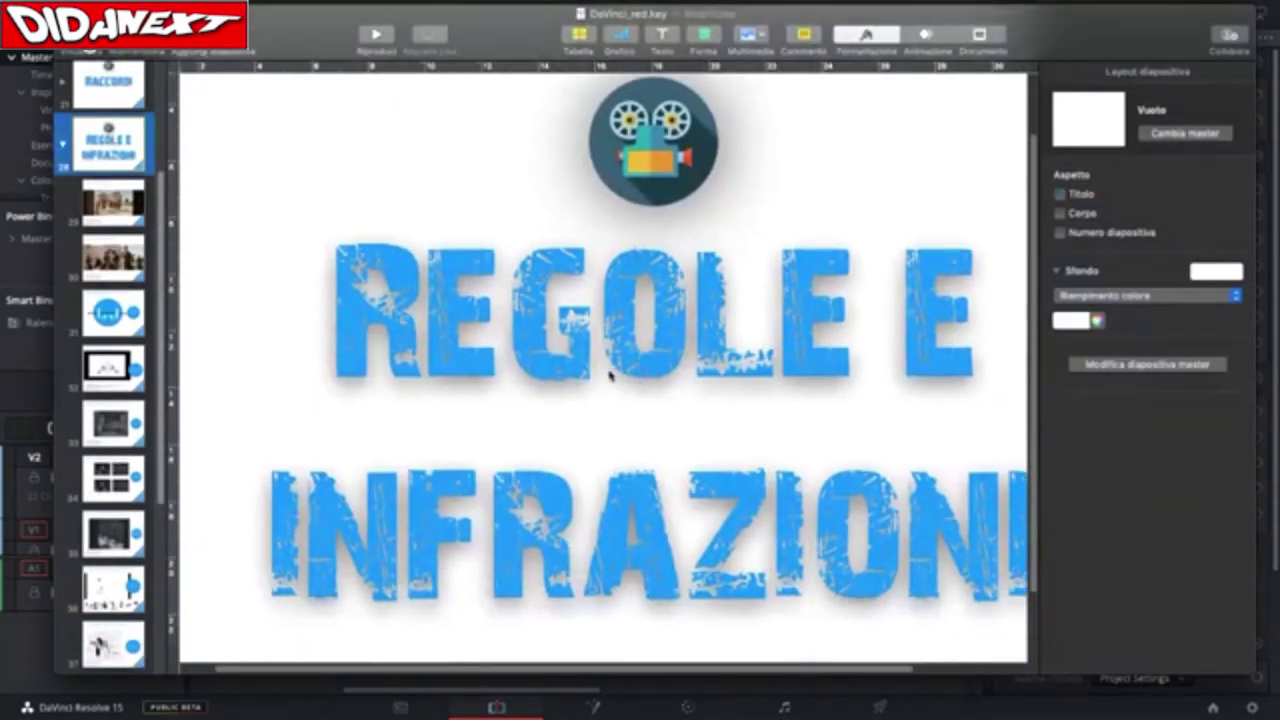
# Review the slides on the men on horseback, the 180-degree rule, the camera semicircle and the original versus corrected line crossing
pyautogui.click(119, 217)
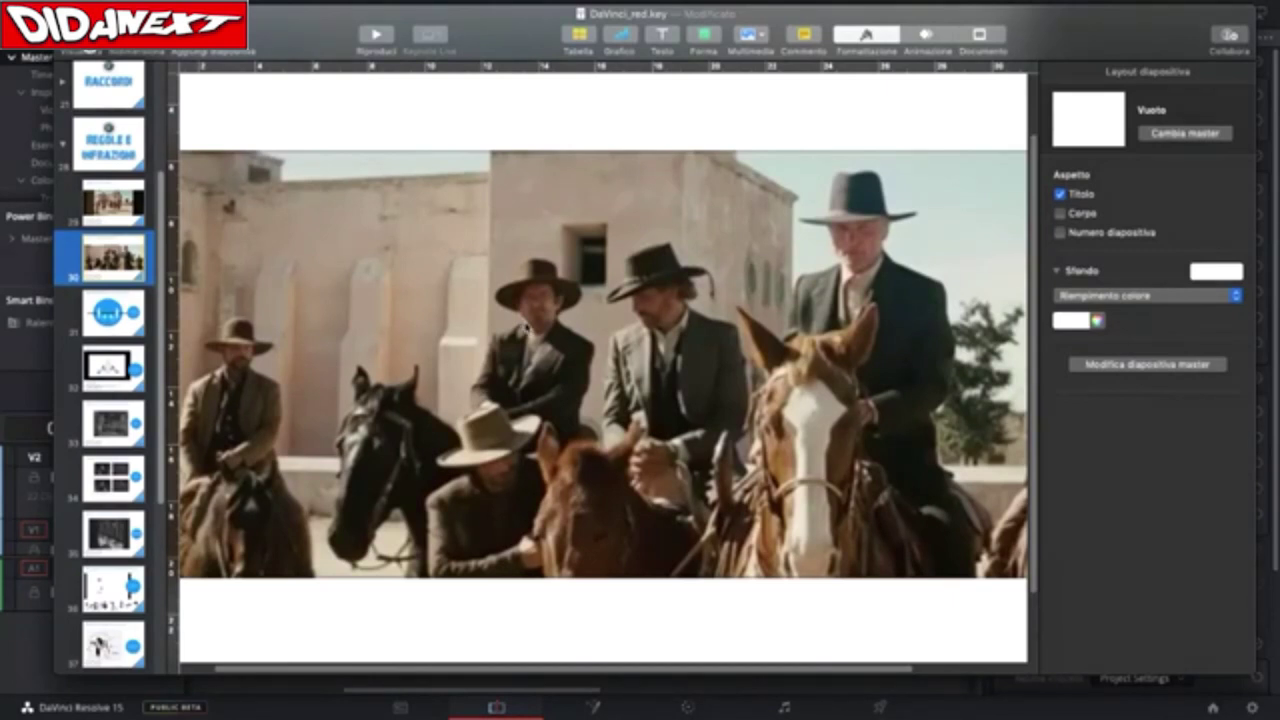
pyautogui.click(113, 318)
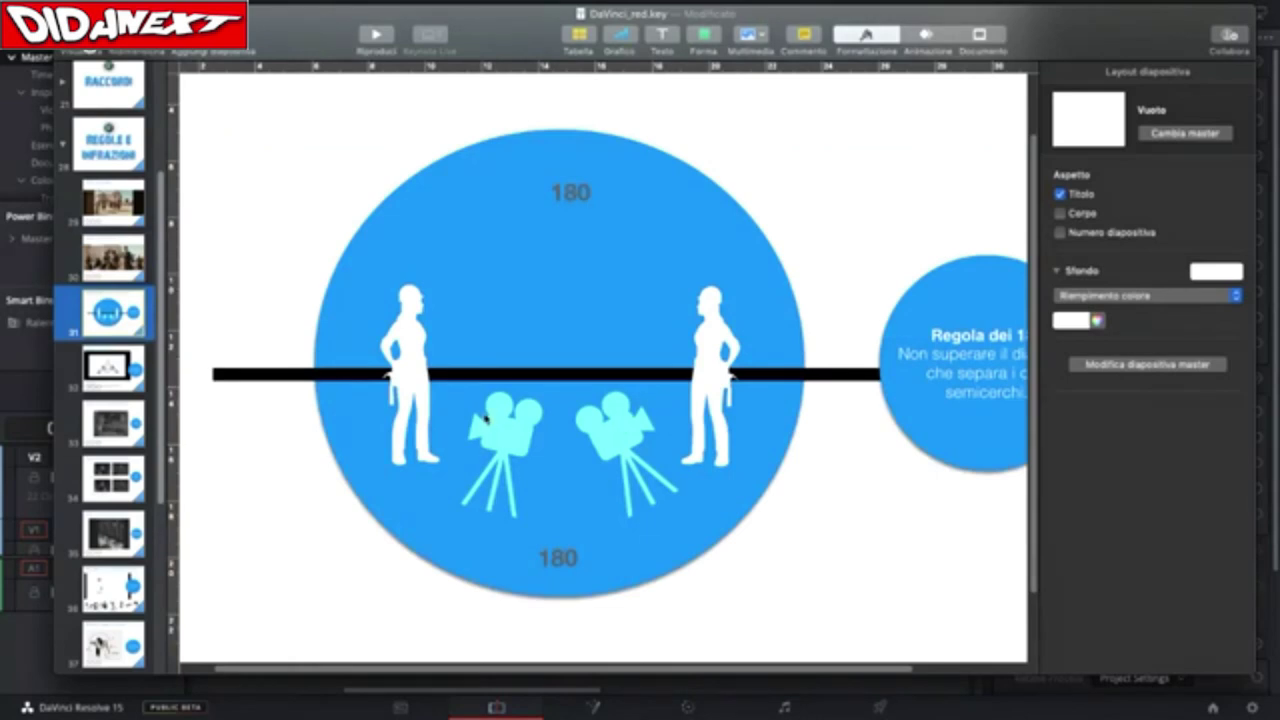
pyautogui.click(107, 381)
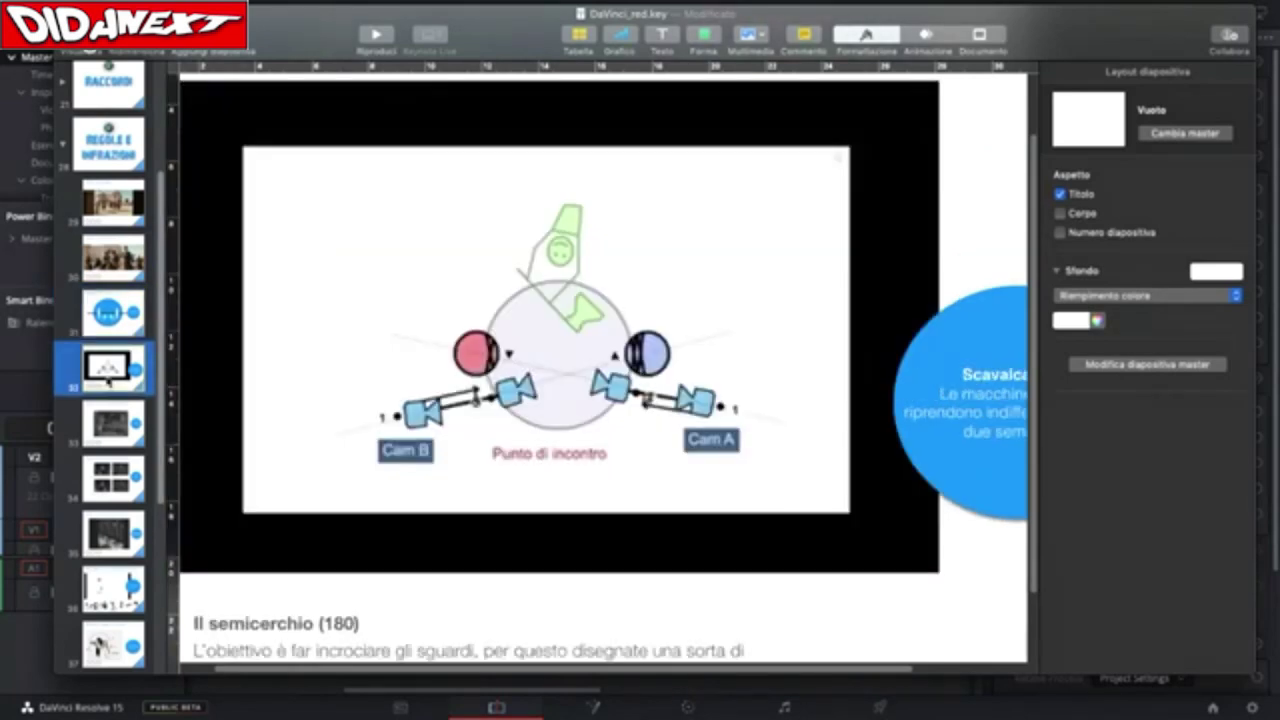
pyautogui.click(114, 424)
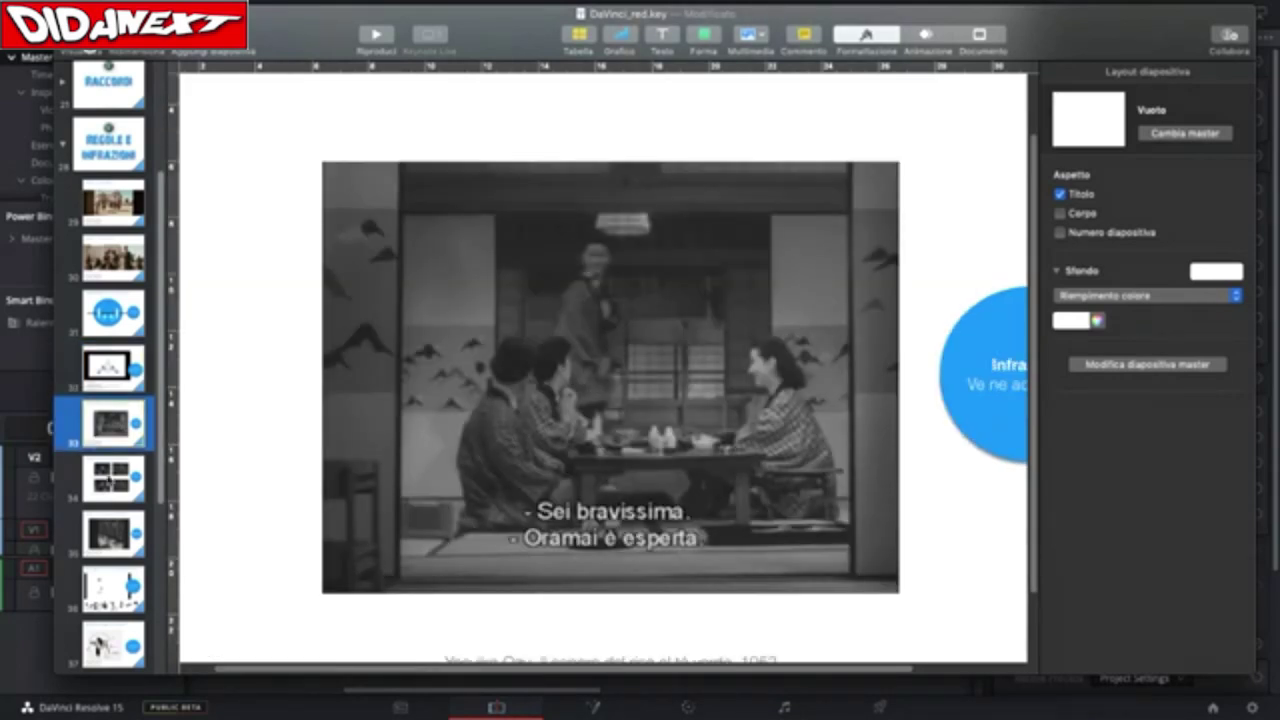
pyautogui.click(112, 478)
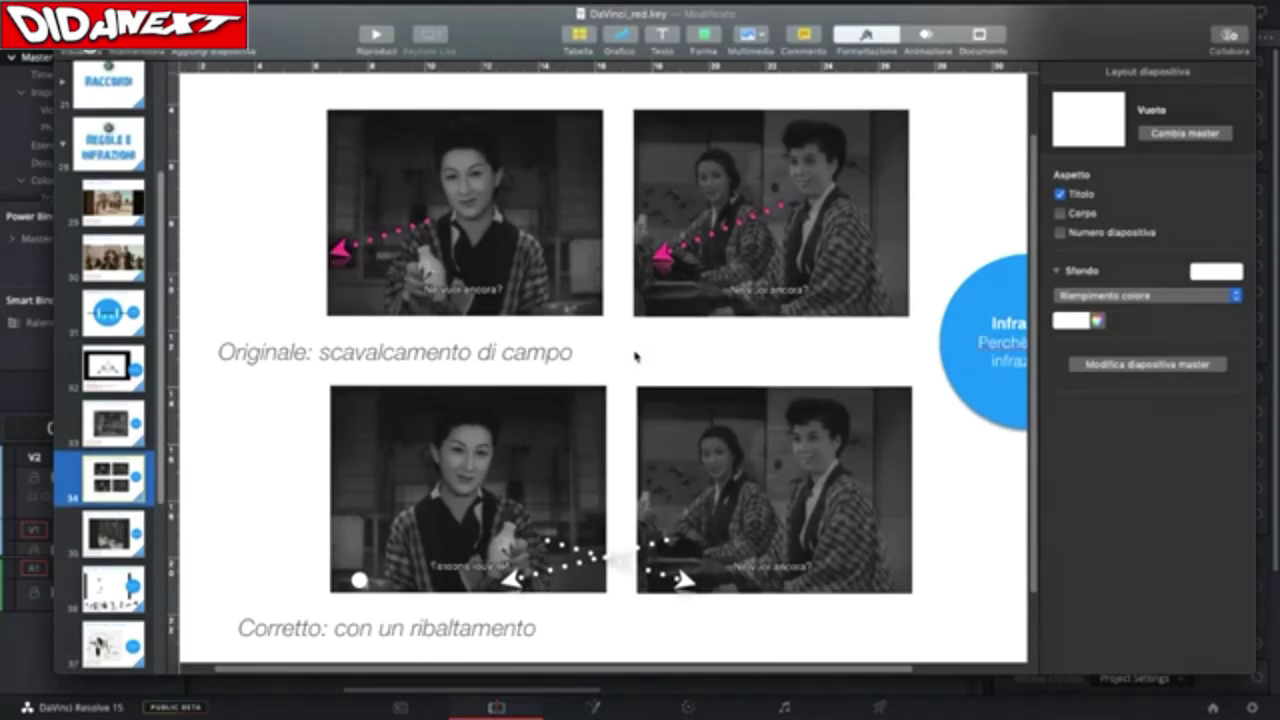
# Review the street view slide, the single-camera movement slide and "Riprese di un soggetto in movimento", with the whole slide fitted in view
pyautogui.scroll(-1, 105, 478)
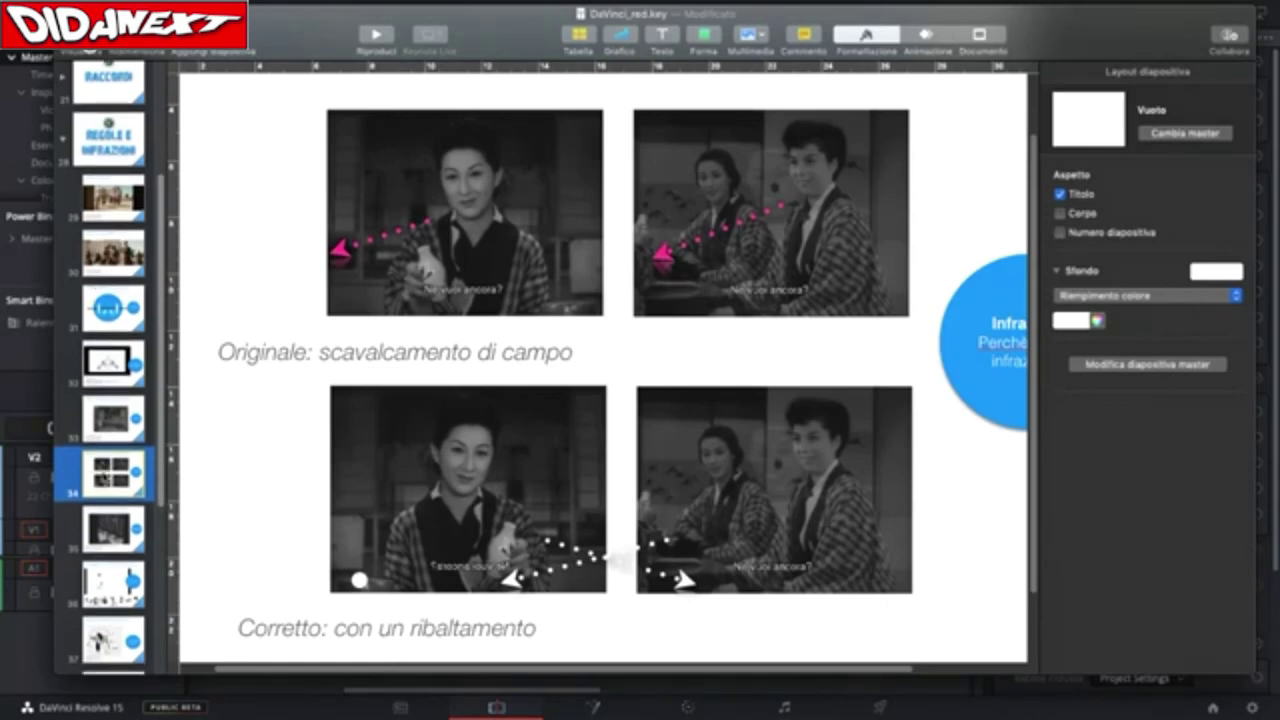
pyautogui.scroll(-6, 105, 478)
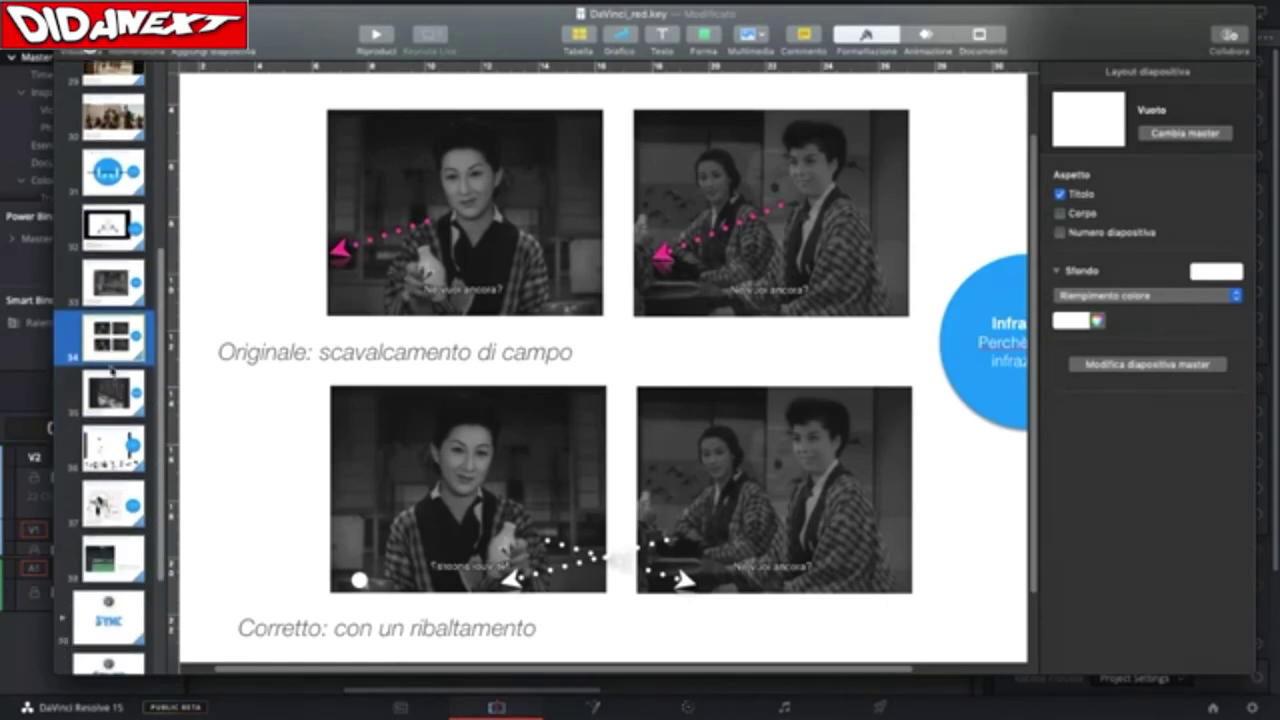
pyautogui.click(102, 400)
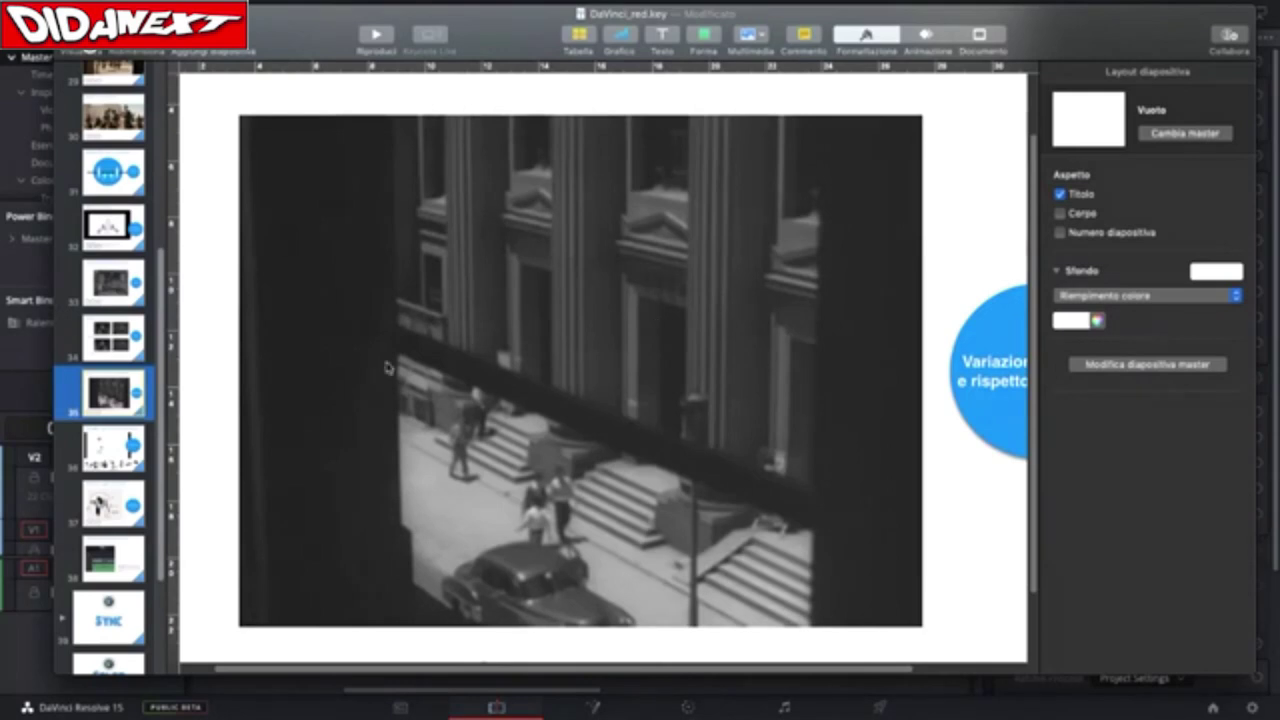
pyautogui.click(118, 458)
pyautogui.scroll(-4, 574, 491)
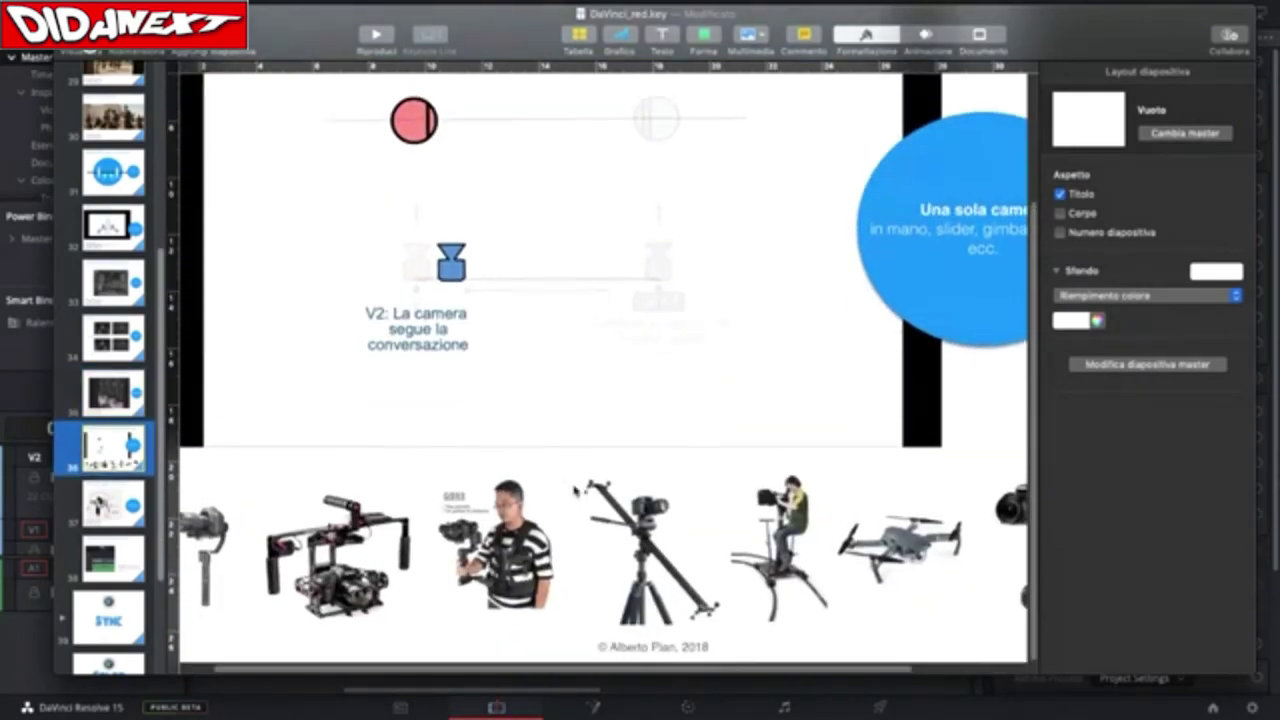
pyautogui.press('super+shift+0')
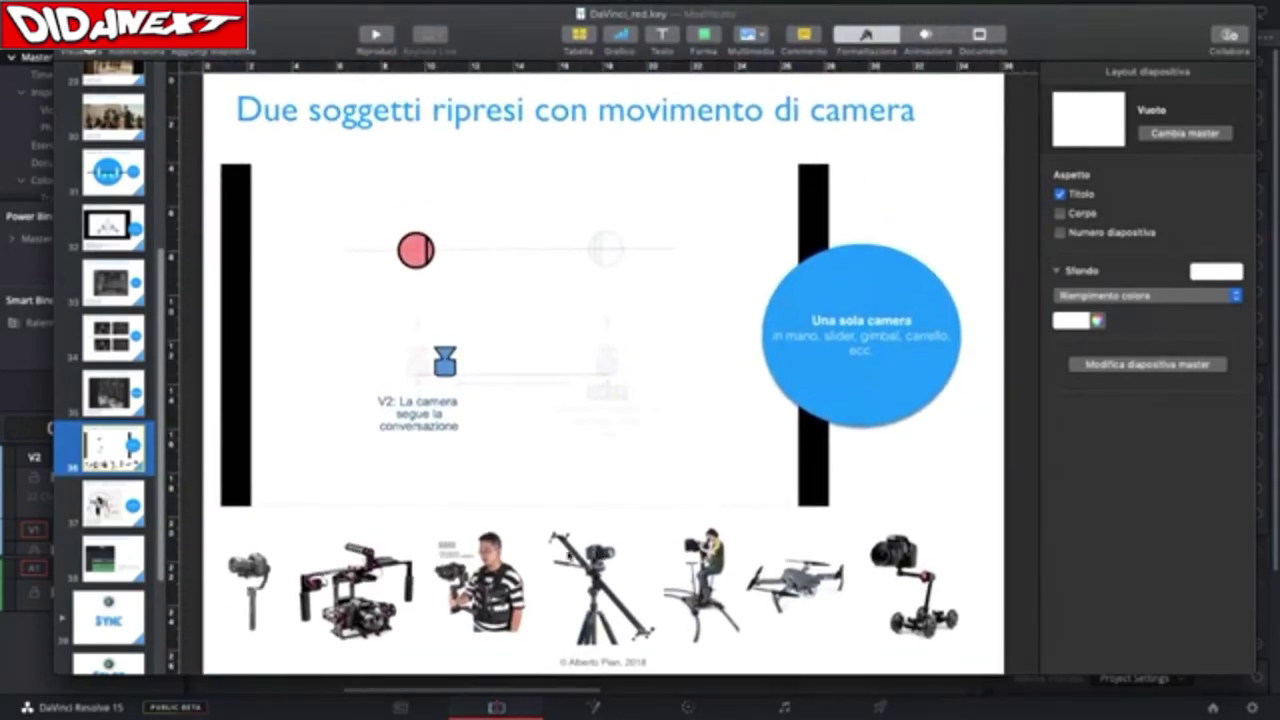
pyautogui.click(112, 508)
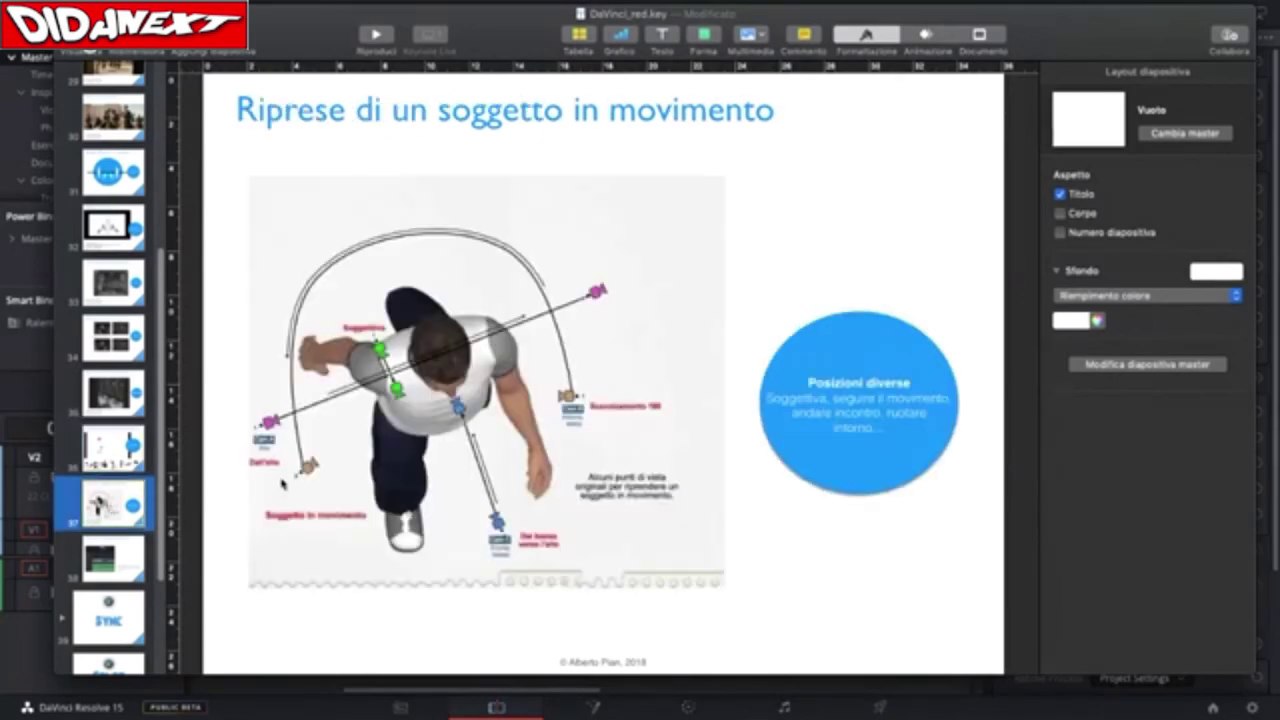